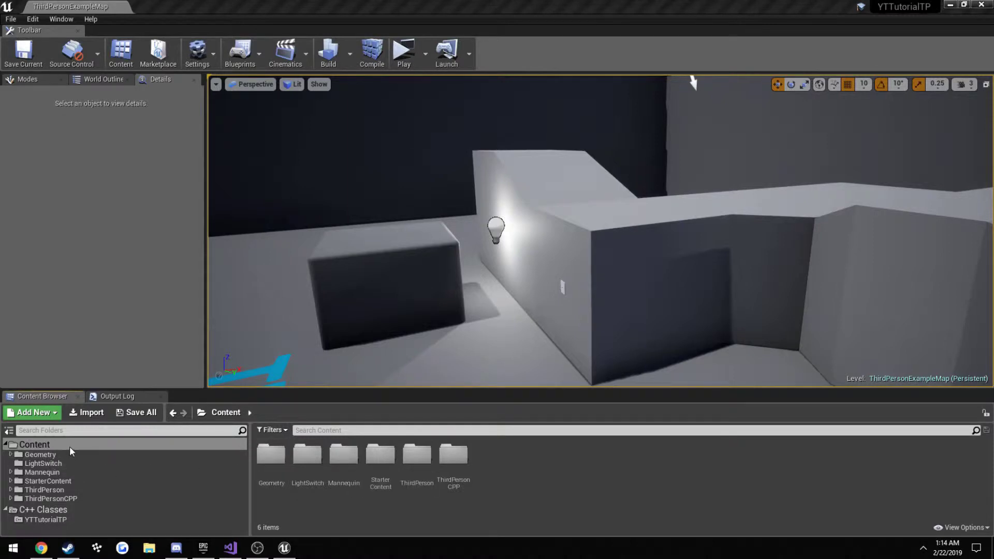
- Create a folder named Flashlight inside the Content folder and open it
click(23, 445)
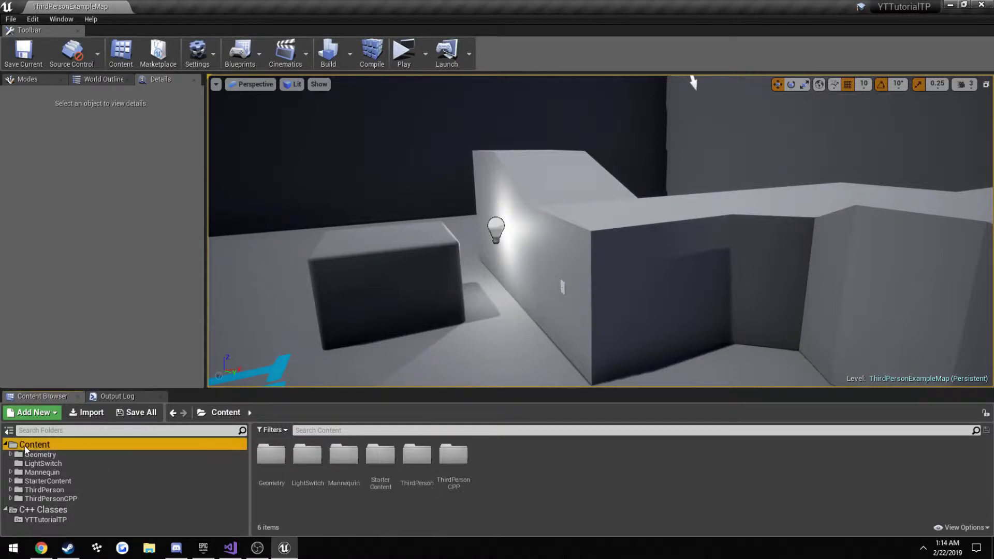
click(51, 412)
click(67, 122)
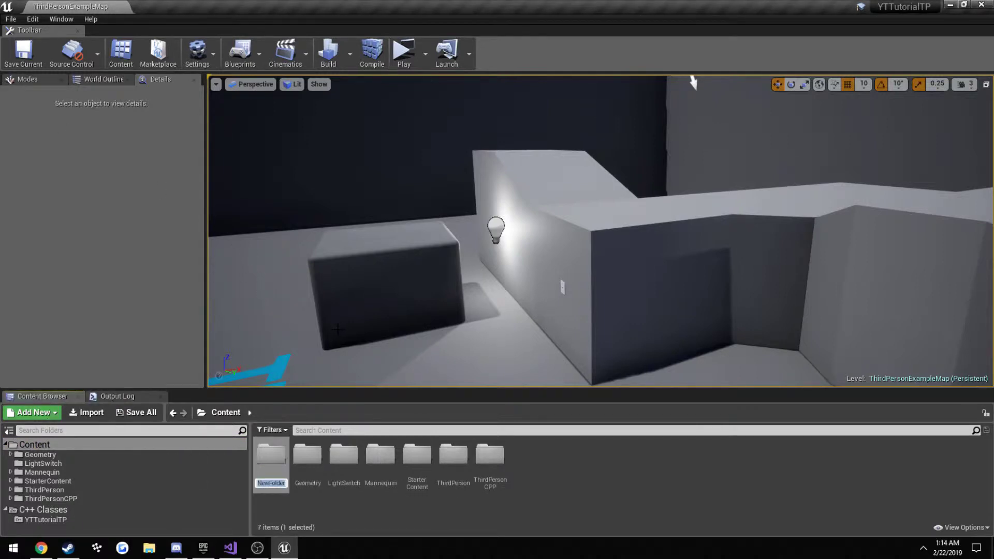
text(Flashlight)
key(Return)
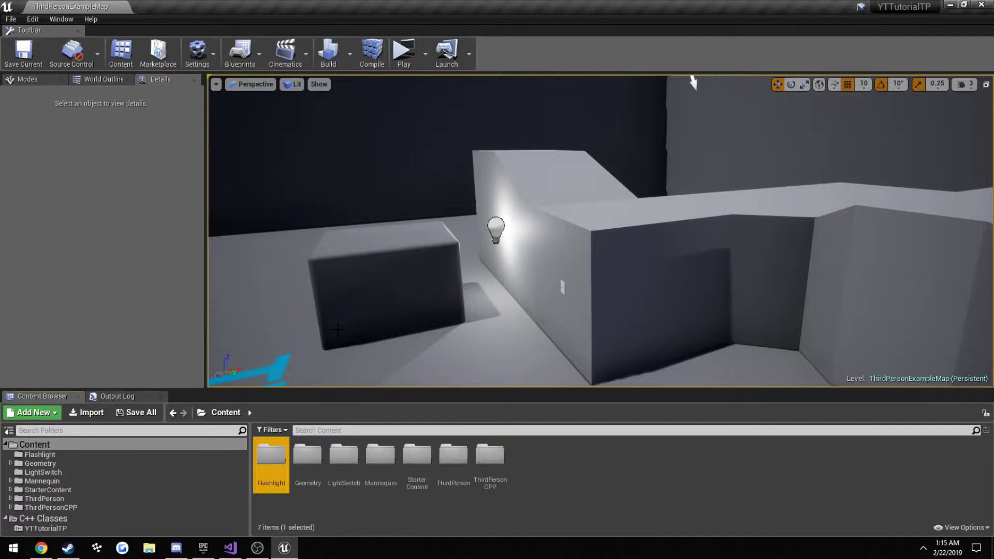
double_click(268, 476)
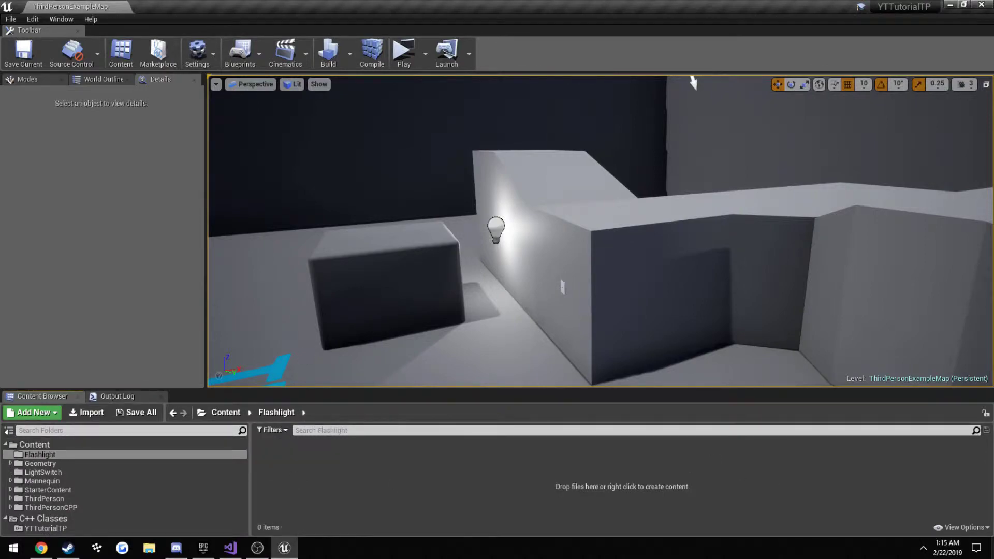
- Open the LightSwitches file from the desktop in Blender and view the light switch model from several sides
key(super+d)
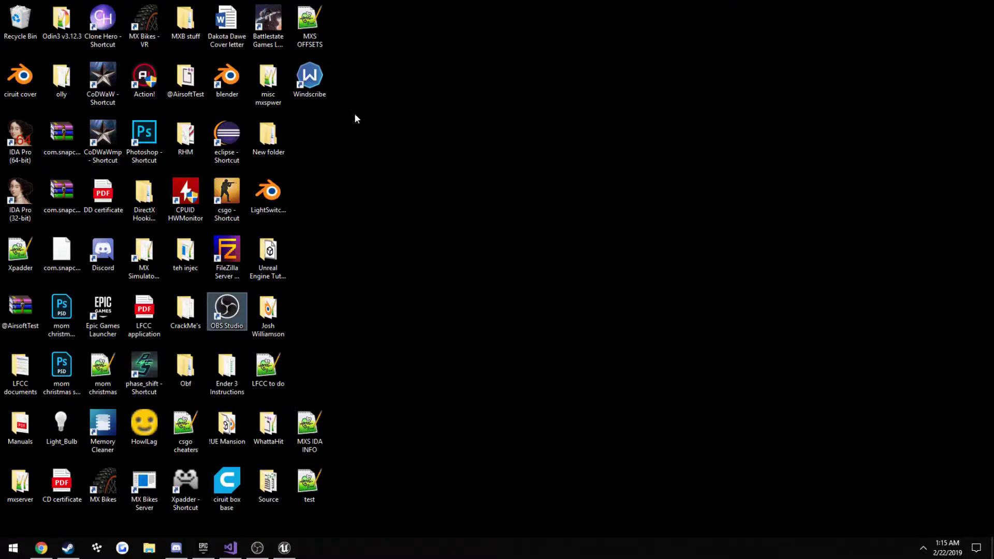
double_click(284, 194)
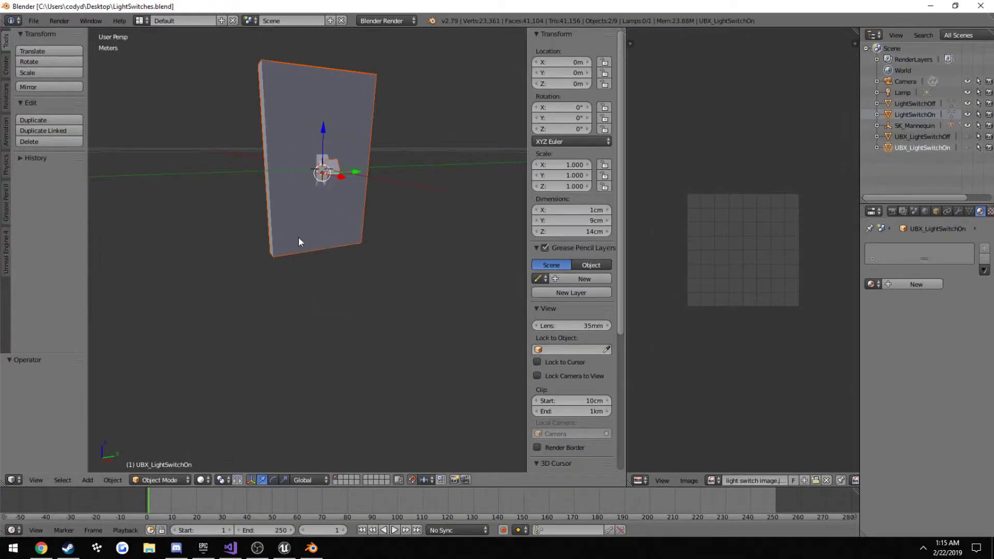
middle_drag(298, 241, 370, 256)
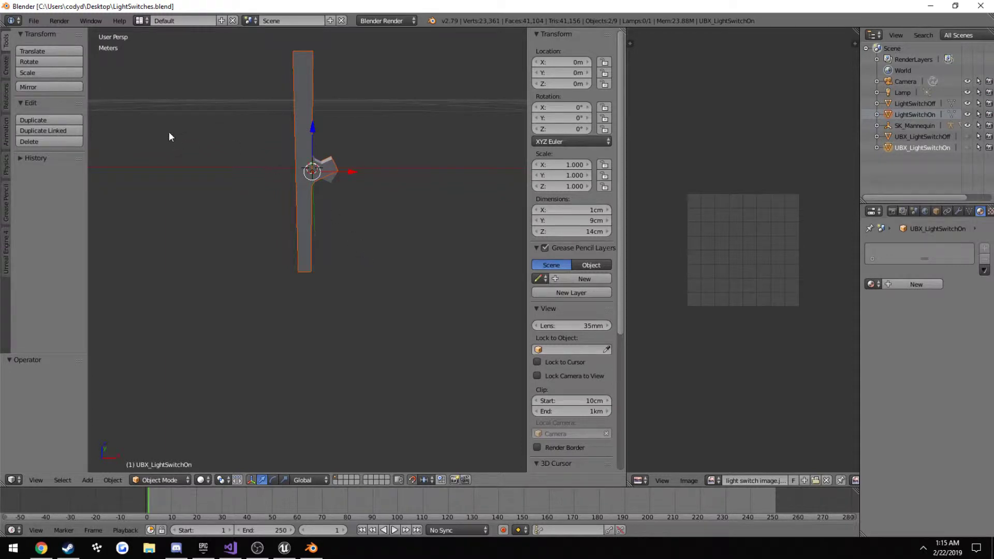
middle_drag(169, 137, 153, 143)
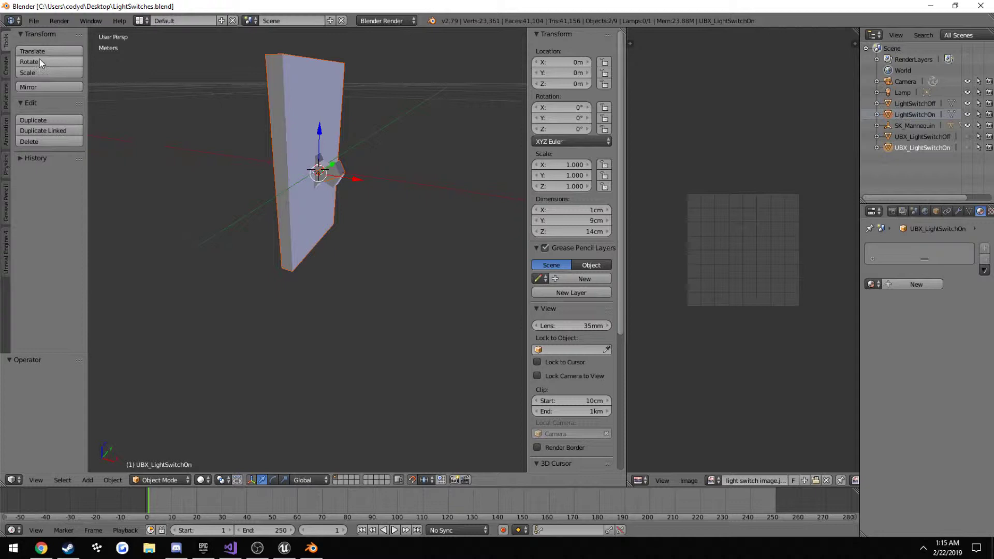
- Start a new Blender scene by reloading the start-up file
click(34, 21)
click(41, 35)
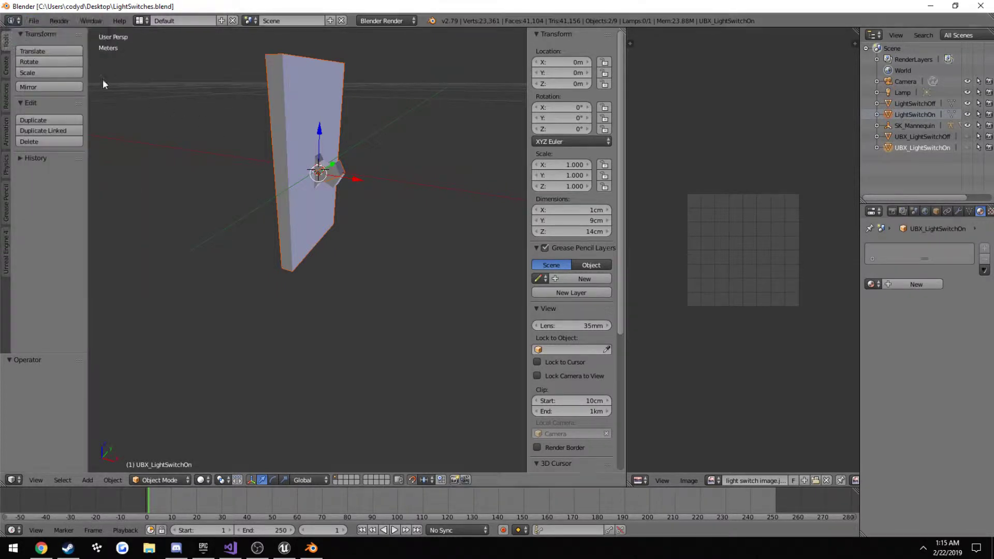
click(34, 21)
click(49, 35)
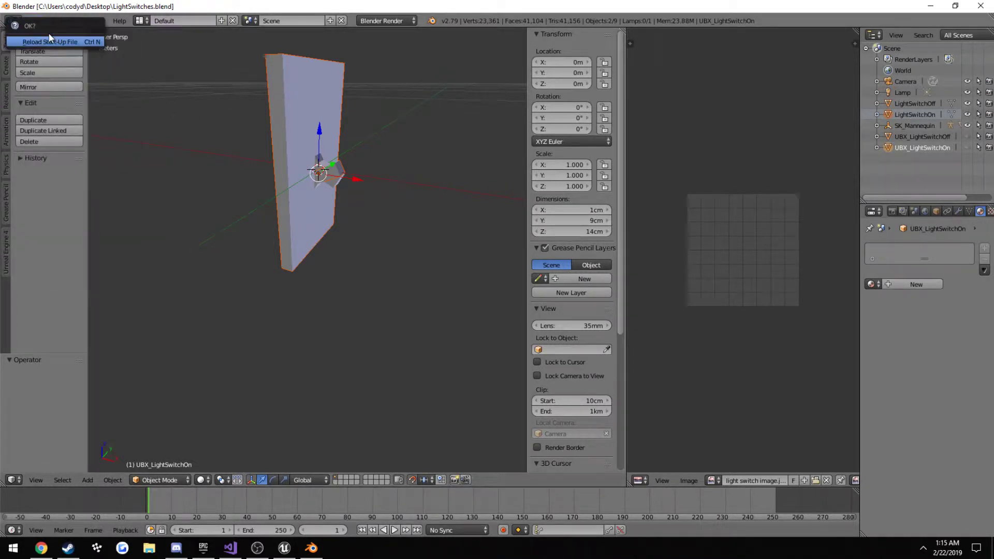
click(34, 41)
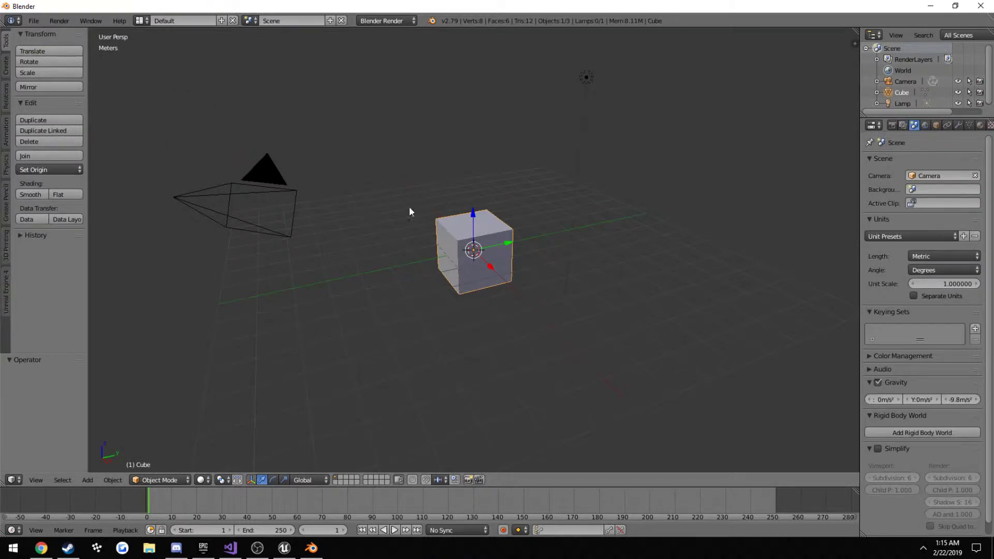
middle_drag(408, 206, 449, 230)
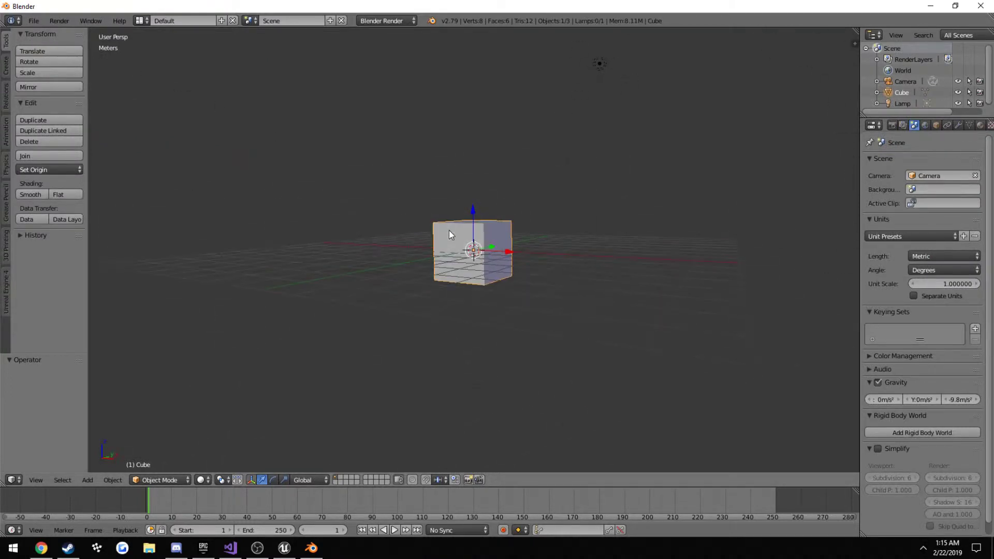
- Minimize Blender, open the LIGHT SWITCH TUTORIAL folder from the desktop's Unreal Engine tutorials folder, and select the SK_Mannequin file
click(311, 548)
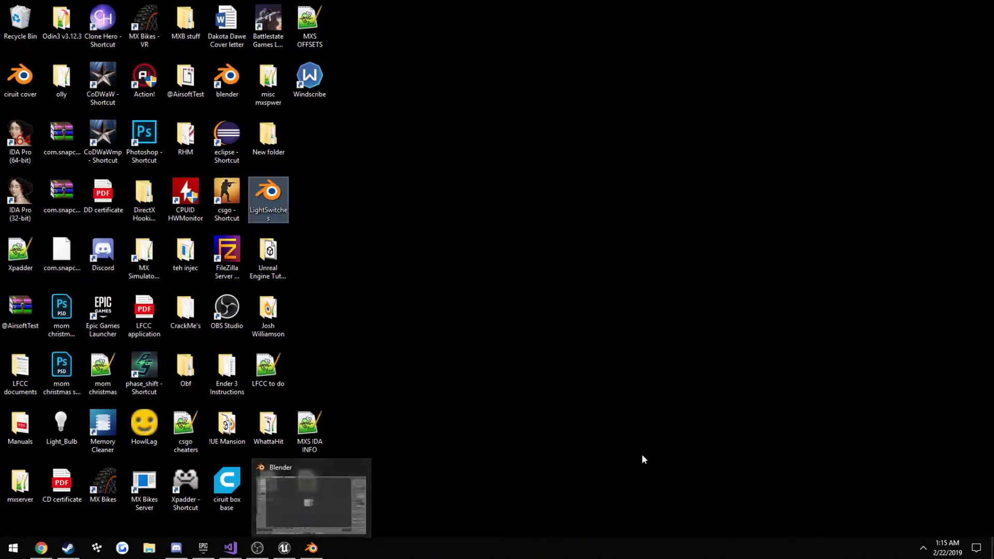
double_click(275, 254)
double_click(806, 283)
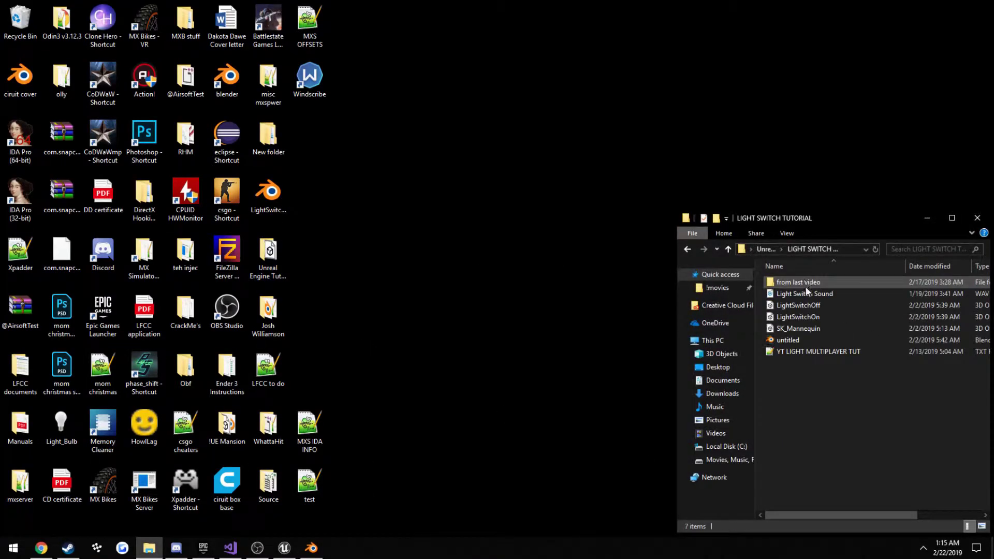
click(798, 329)
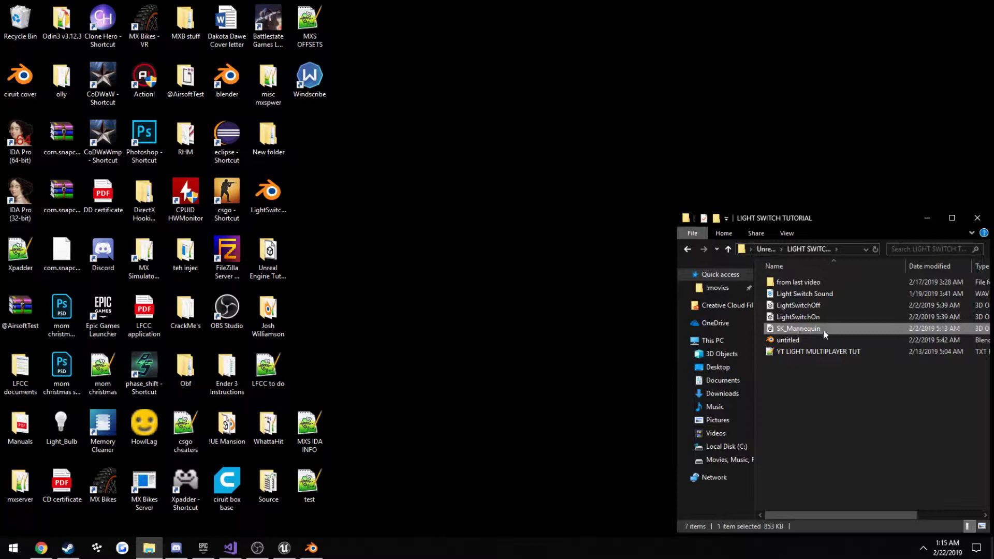
- Switch to Unreal Editor and open the Mesh folder inside Content's Mannequin and Character folders
click(289, 548)
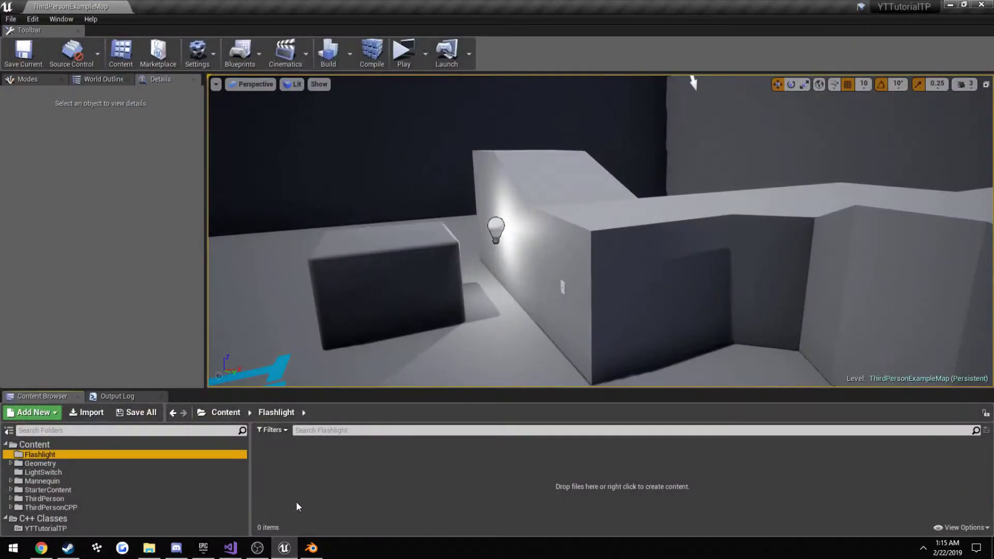
click(11, 482)
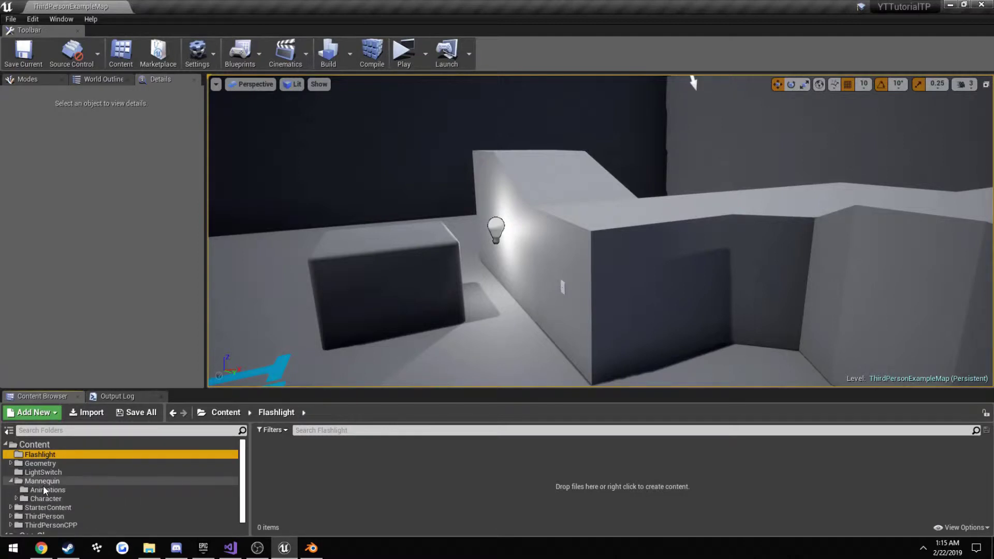
click(10, 482)
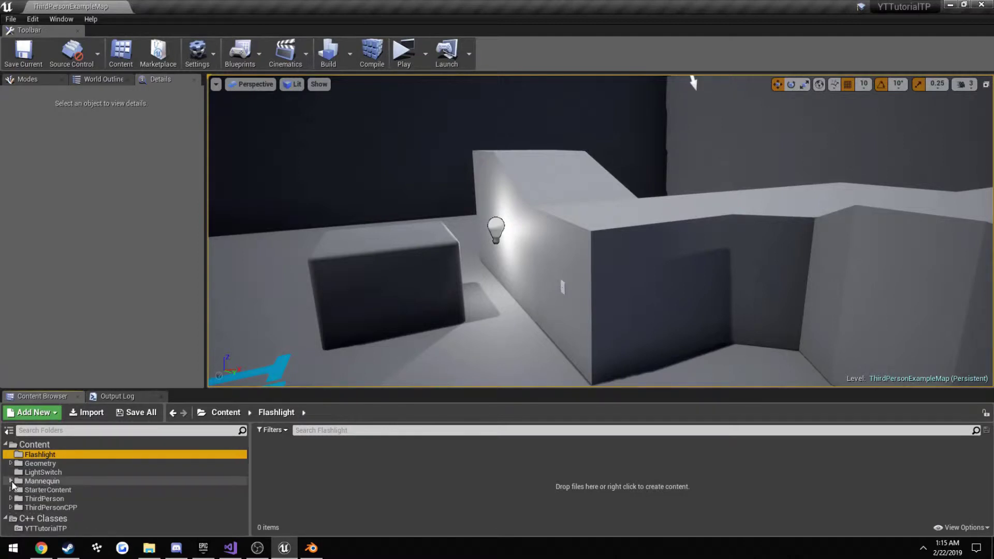
click(52, 507)
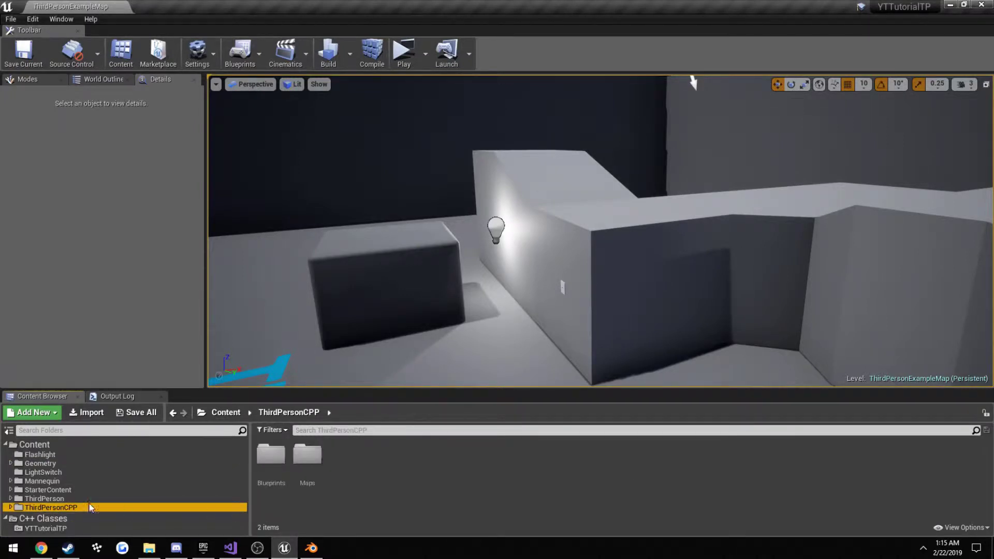
click(44, 481)
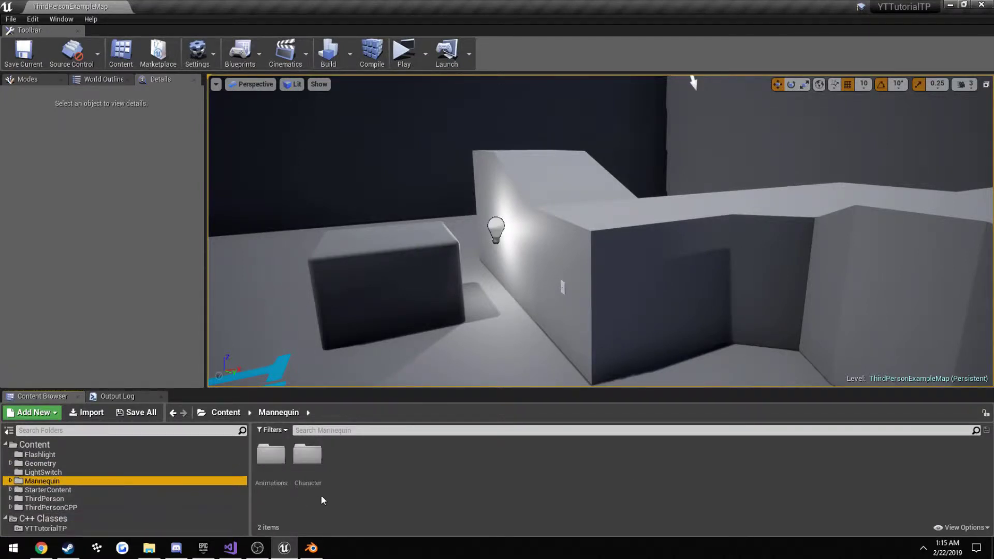
double_click(311, 462)
double_click(313, 462)
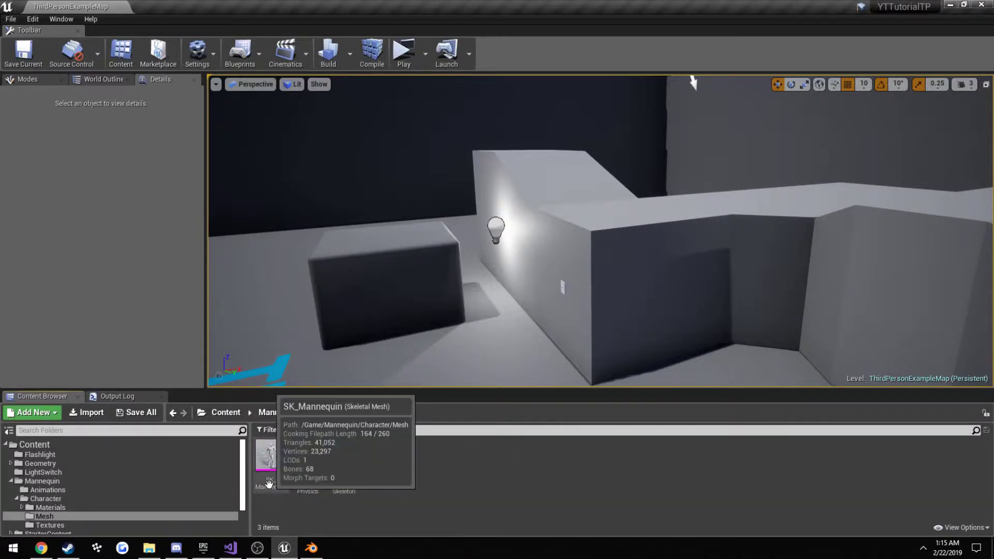
- Walk through exporting the SK_Mannequin skeletal mesh to the desktop as an FBX file, cancelling at the export options
click(283, 471)
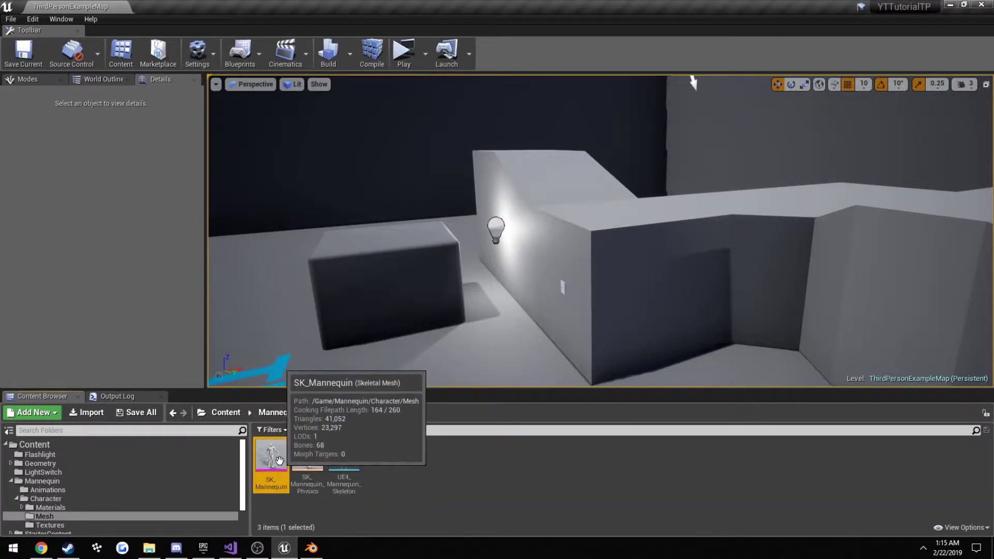
right_click(283, 471)
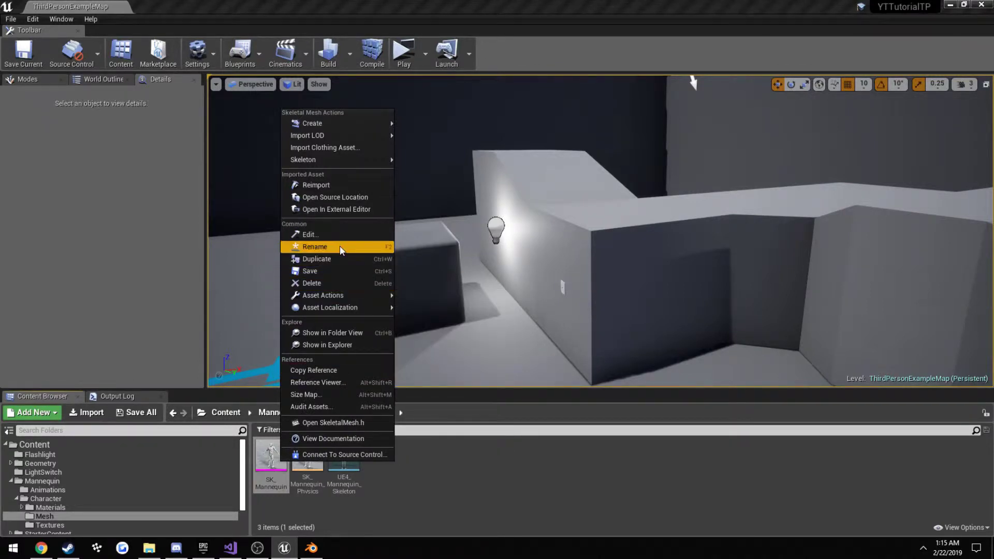
mouse_move(350, 295)
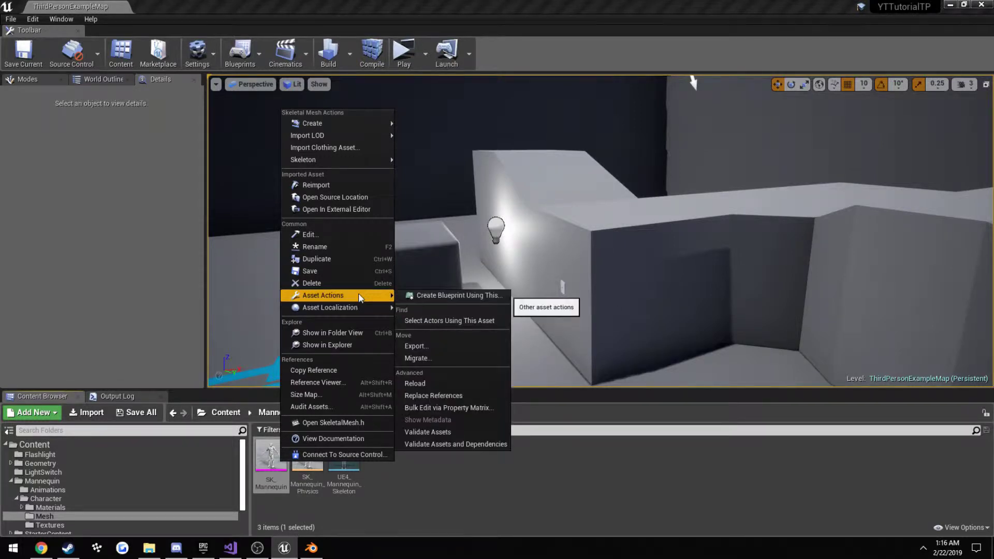
click(420, 345)
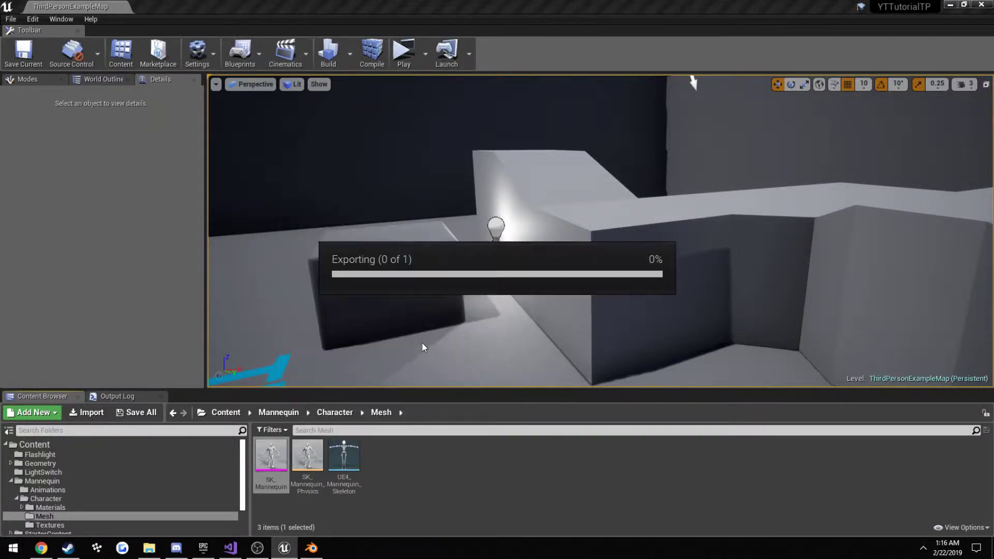
click(199, 194)
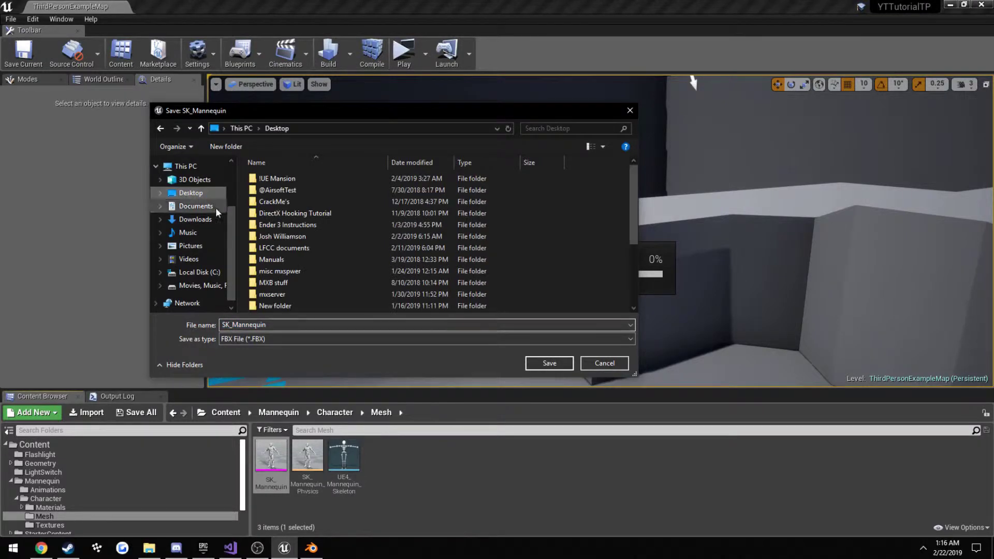
click(550, 363)
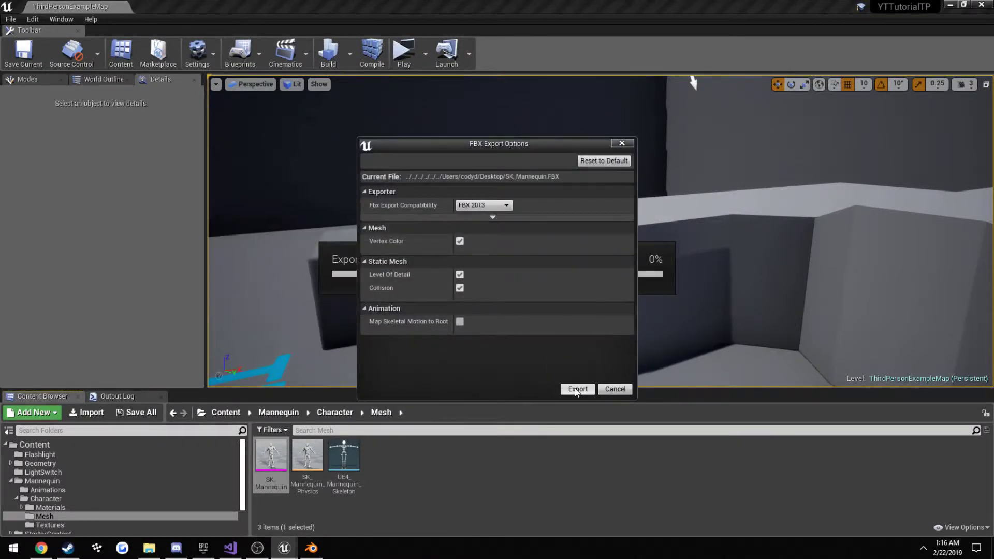
click(615, 389)
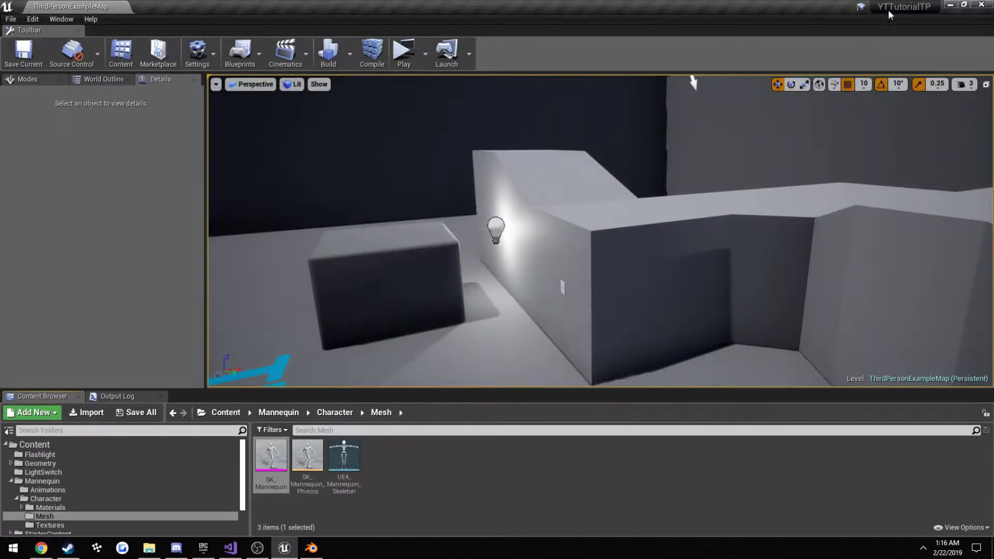
- Minimize Unreal Editor, switch back to Blender and leave its window maximized
click(952, 5)
click(311, 547)
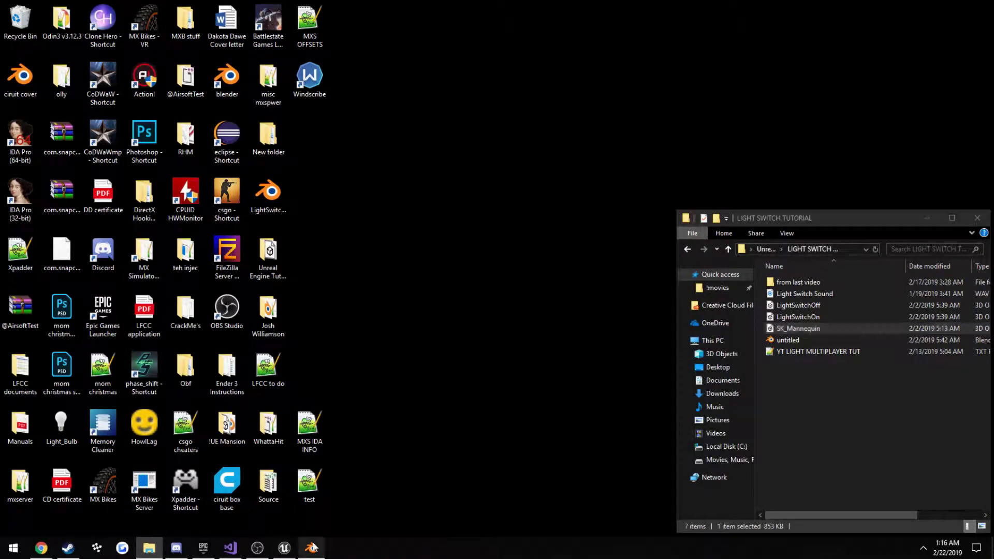
drag(300, 5, 238, 70)
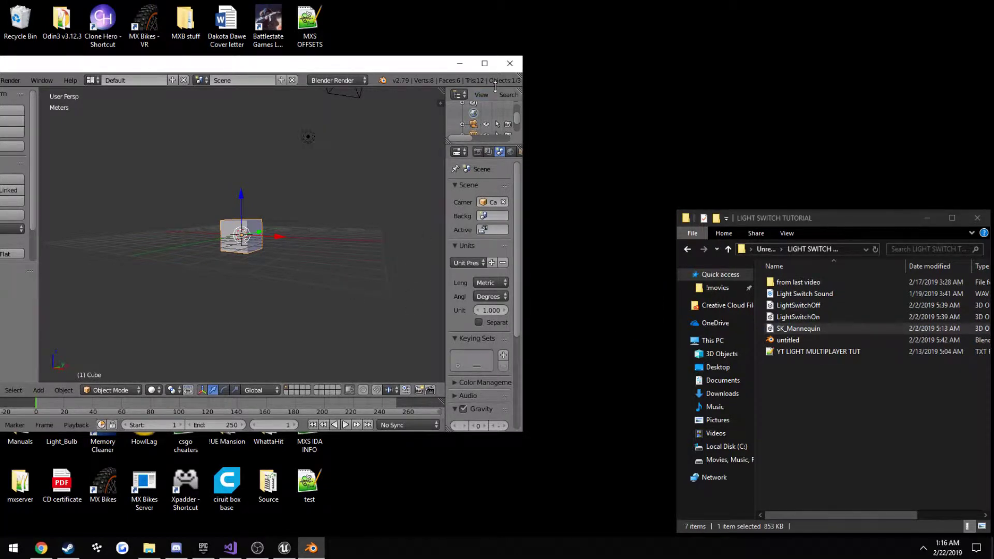
click(484, 63)
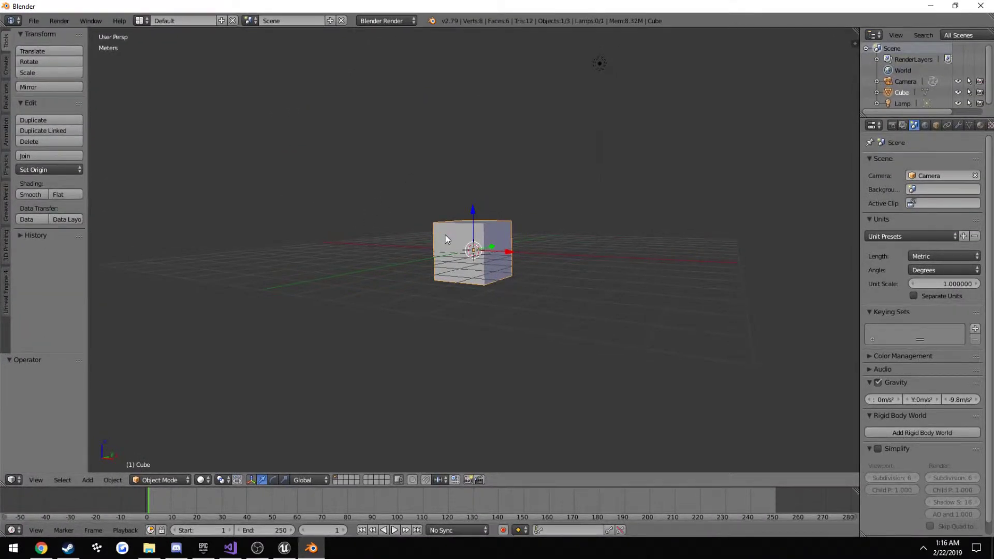
- Scale the default cube down to about 0.131 of its size and delete it from the scene
key(s)
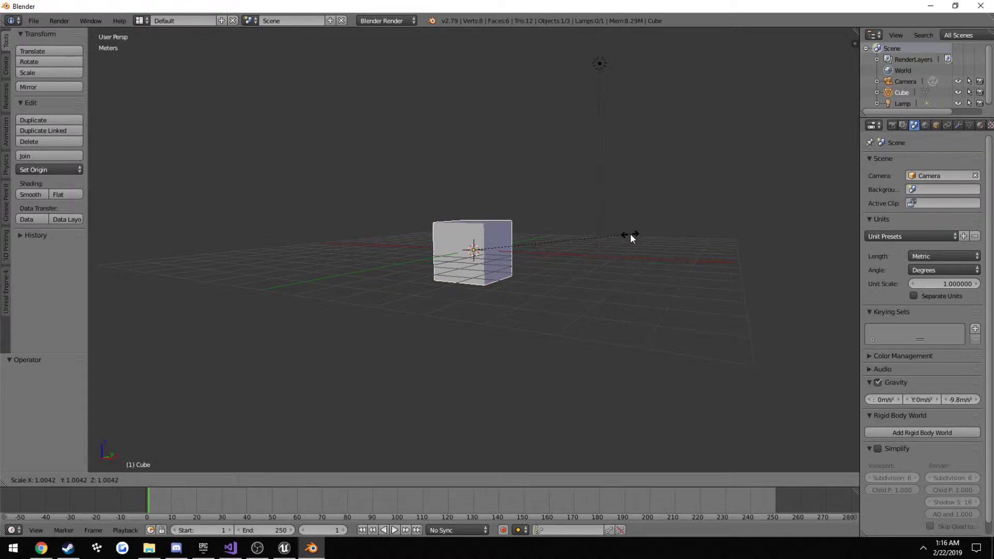
click(494, 247)
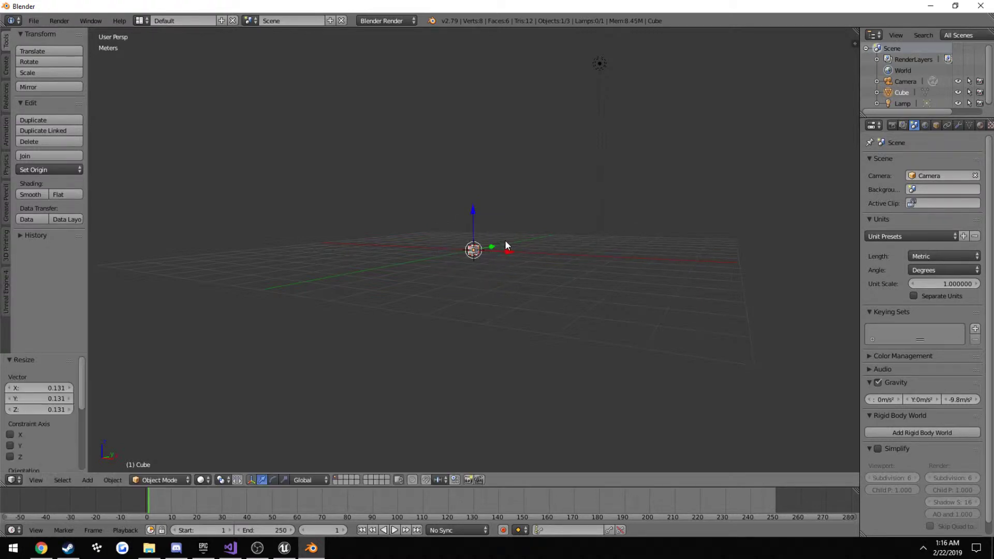
mouse_move(505, 240)
middle_down()
mouse_move(530, 261)
mouse_move(508, 253)
middle_up()
scroll(555, 234, up, 3)
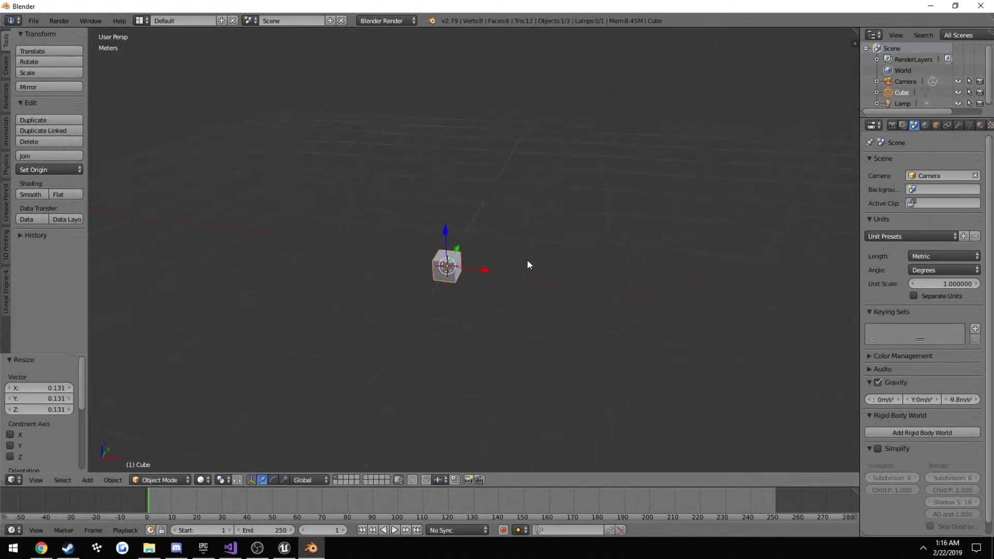
key(x)
click(504, 262)
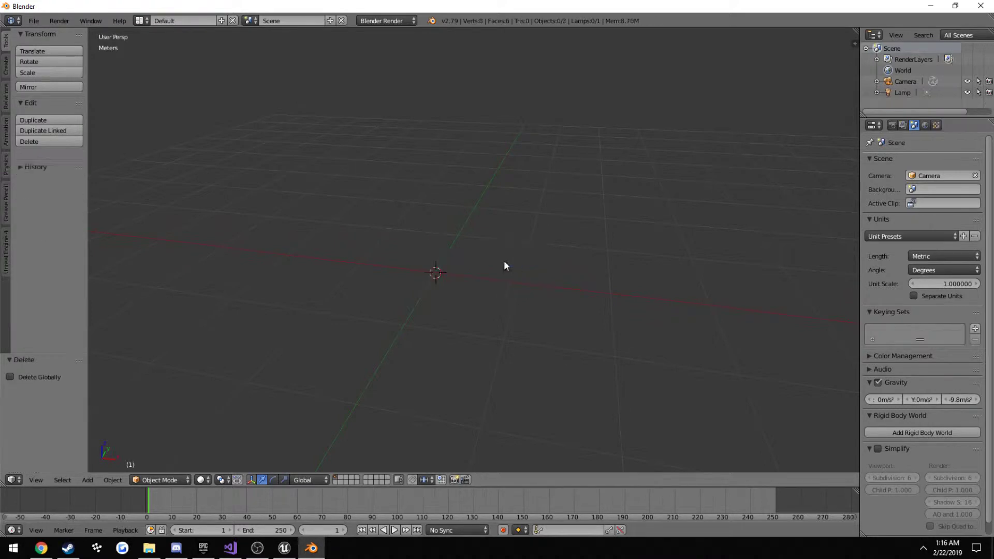
- Import SK_Mannequin.FBX from the LIGHT SWITCH TUTORIAL folder inside the desktop's Unreal Engine Tutorial Files folder
click(35, 21)
mouse_move(78, 231)
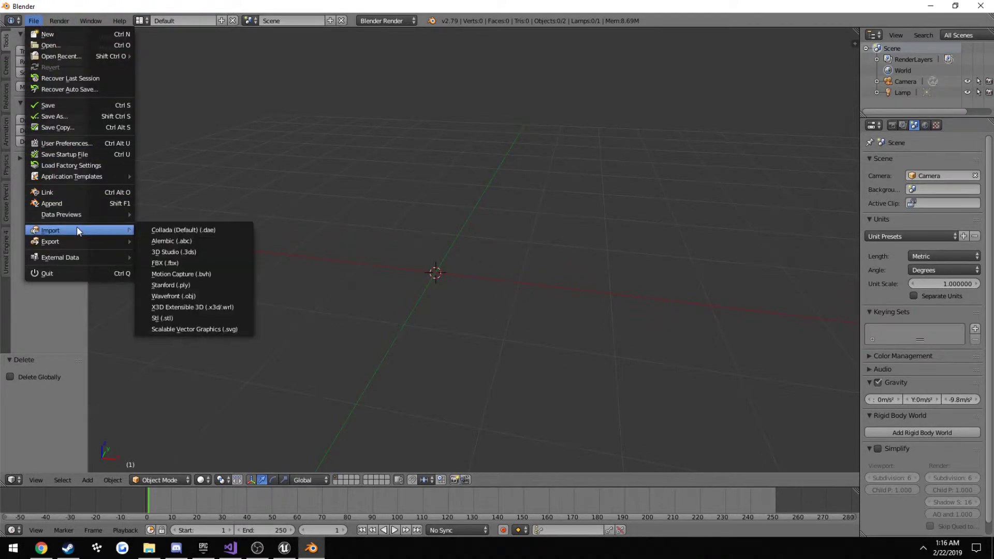
click(173, 263)
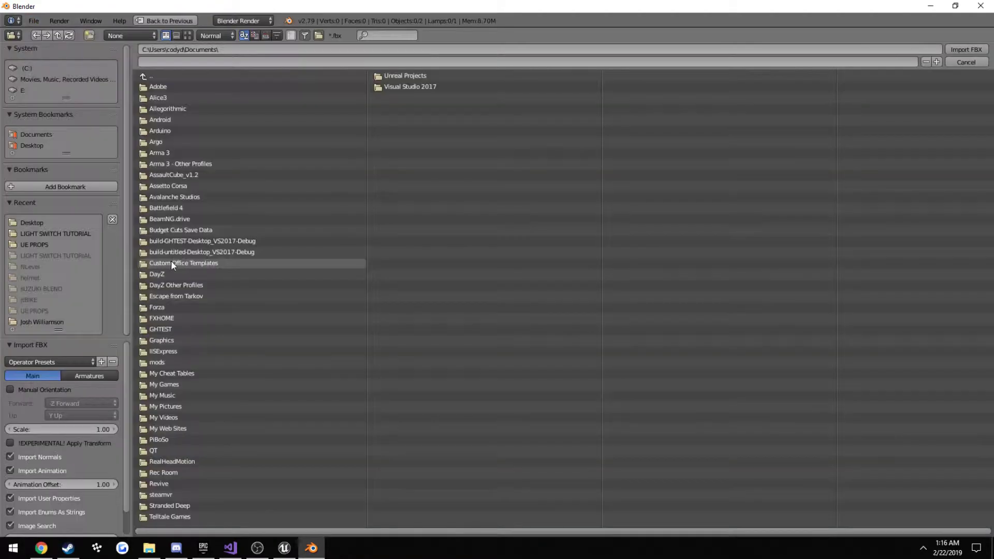
click(32, 145)
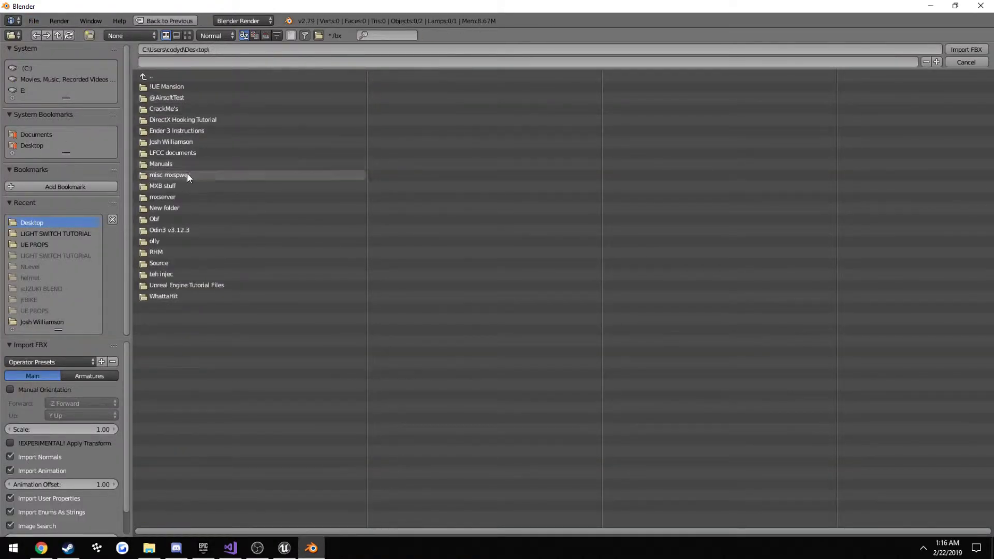
click(182, 285)
click(166, 87)
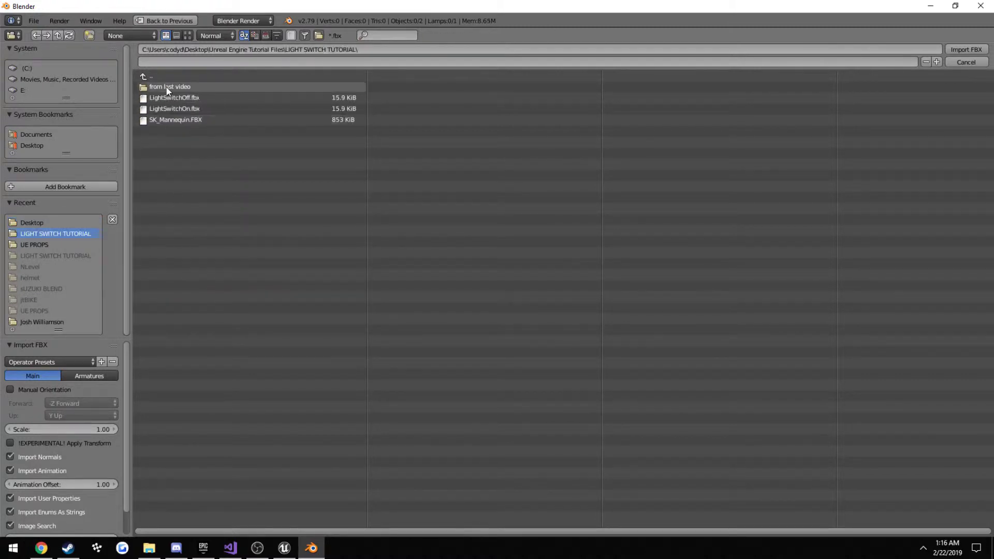
click(173, 123)
key(Return)
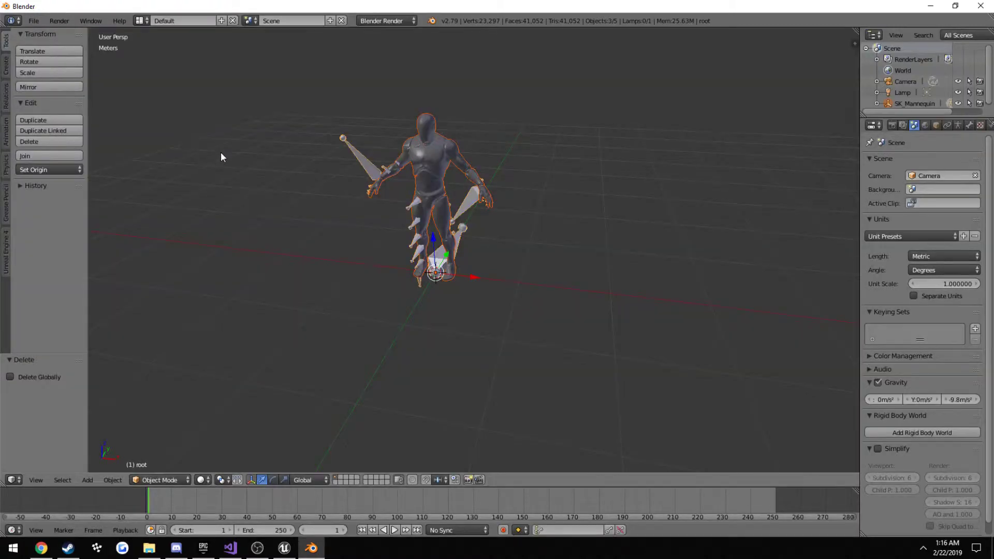
- Hide the mannequin's root armature in the scene, keeping only the body mesh in view
middle_drag(222, 155, 417, 163)
right_click(416, 163)
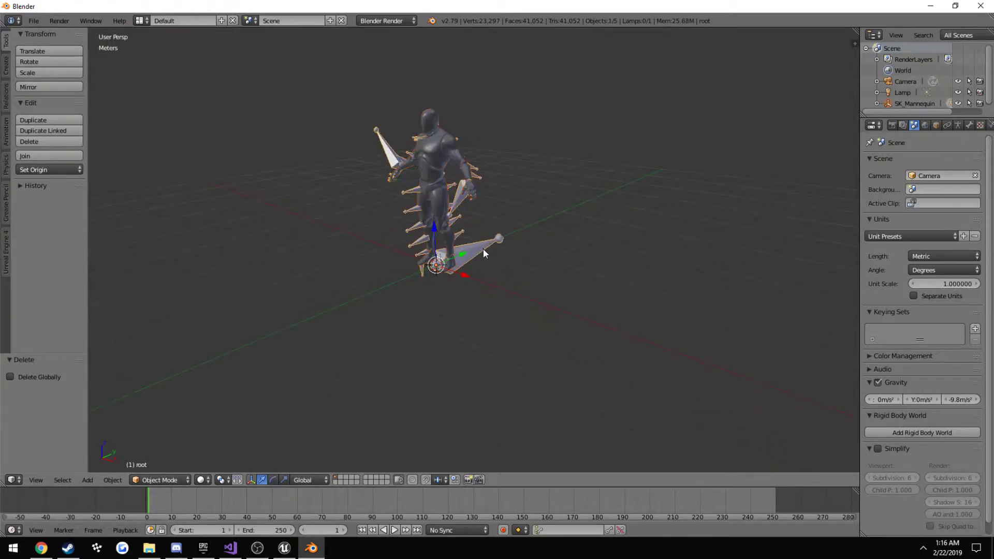
right_click(429, 155)
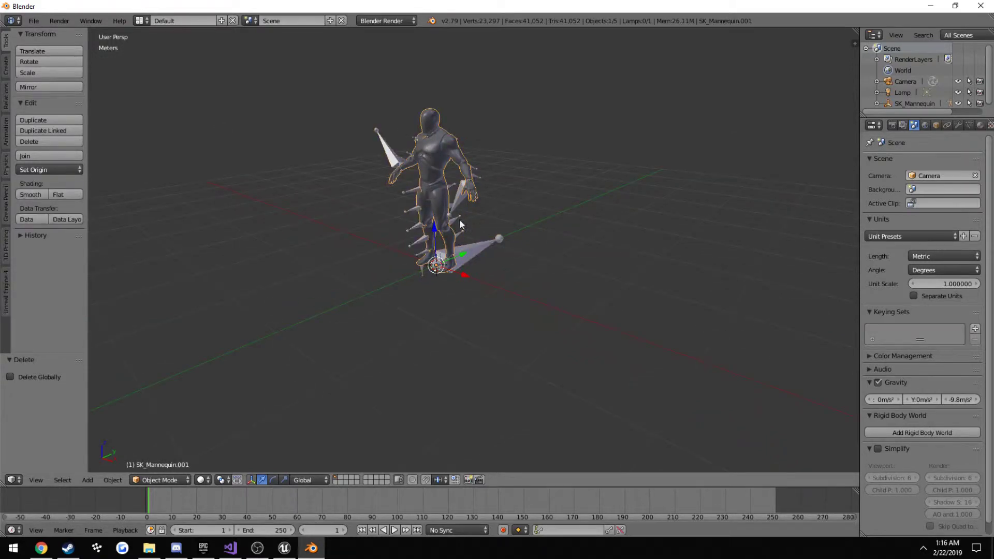
right_click(483, 245)
mouse_move(483, 244)
middle_down()
mouse_move(421, 300)
mouse_move(506, 266)
mouse_move(613, 290)
middle_up()
key(h)
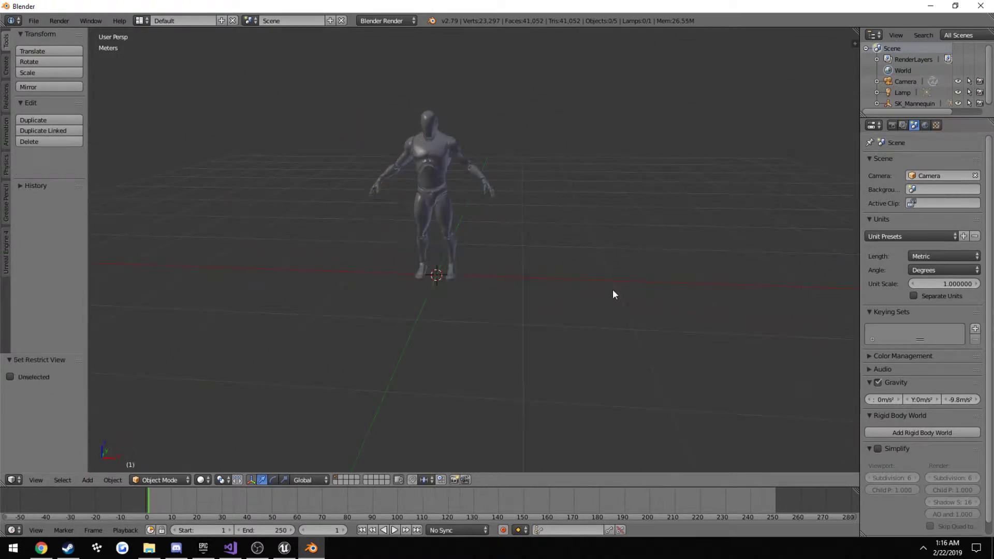
- Add a cube mesh at the origin by the mannequin's feet and enable snapping with Increment as the snap element
middle_drag(520, 272, 563, 271)
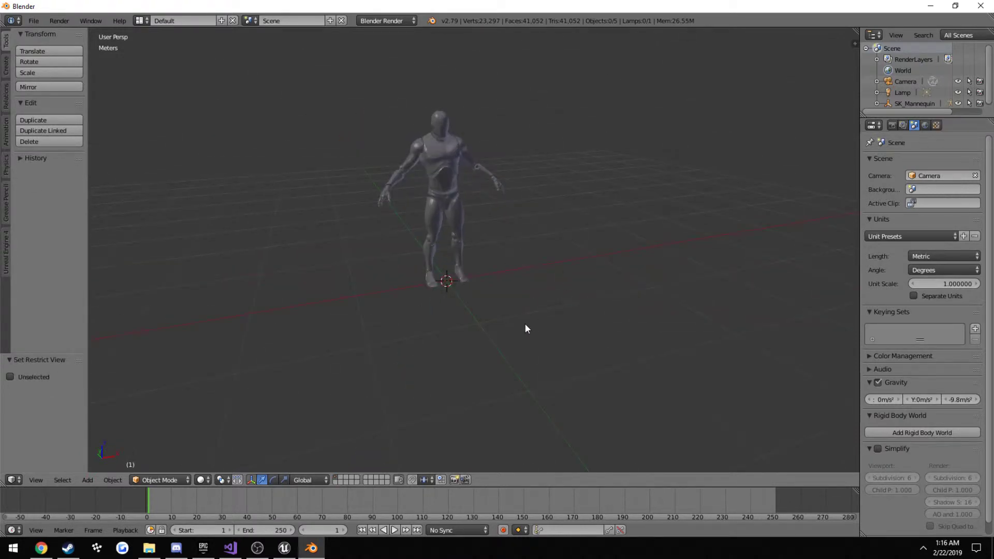
key(shift+a)
mouse_move(526, 325)
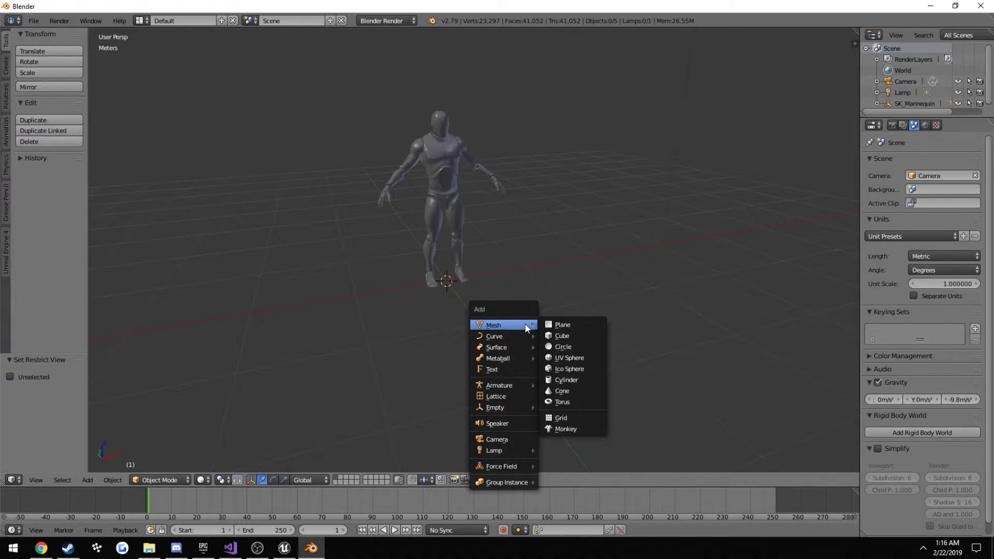
click(572, 336)
middle_drag(586, 309, 554, 302)
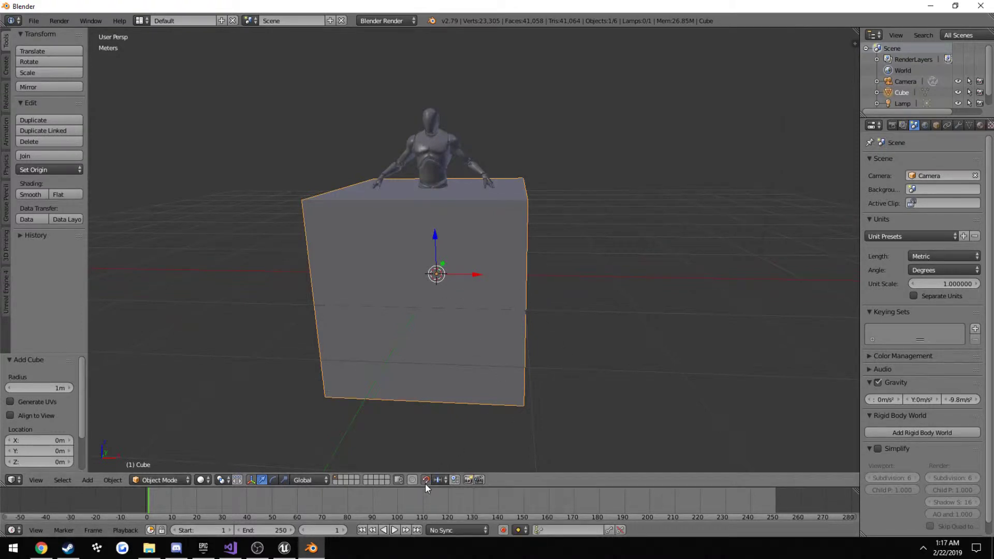
click(442, 479)
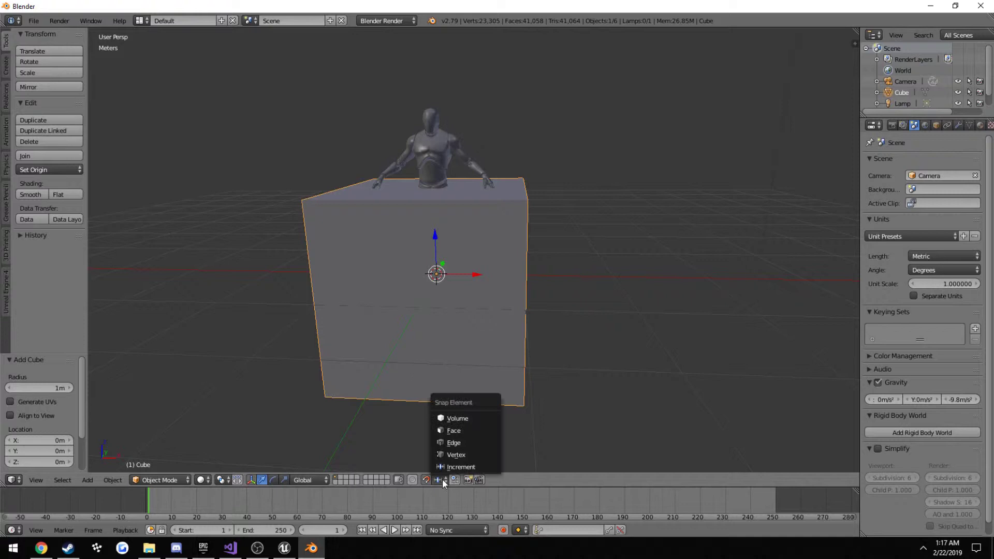
click(445, 469)
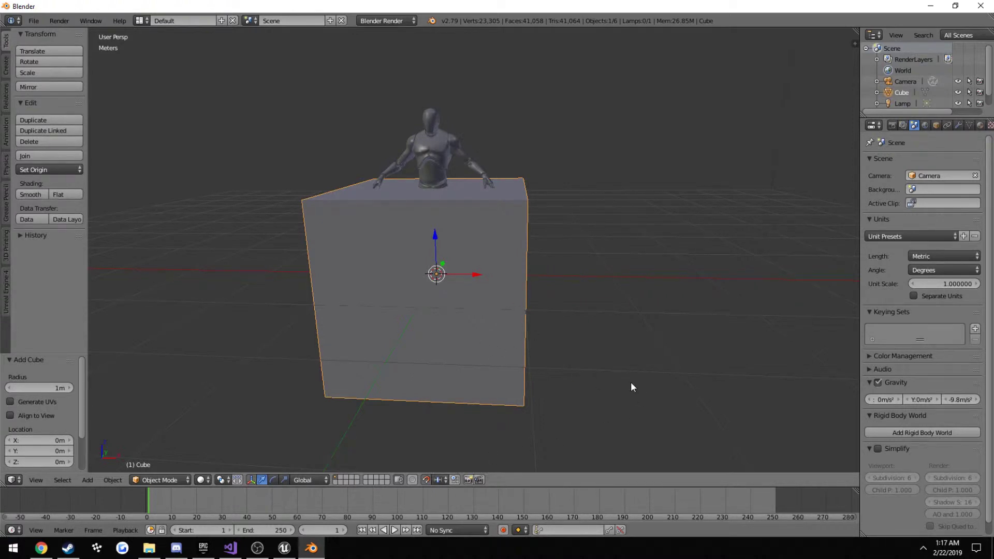
- Scale the cube down to 0.1 of its size and delete it
key(s)
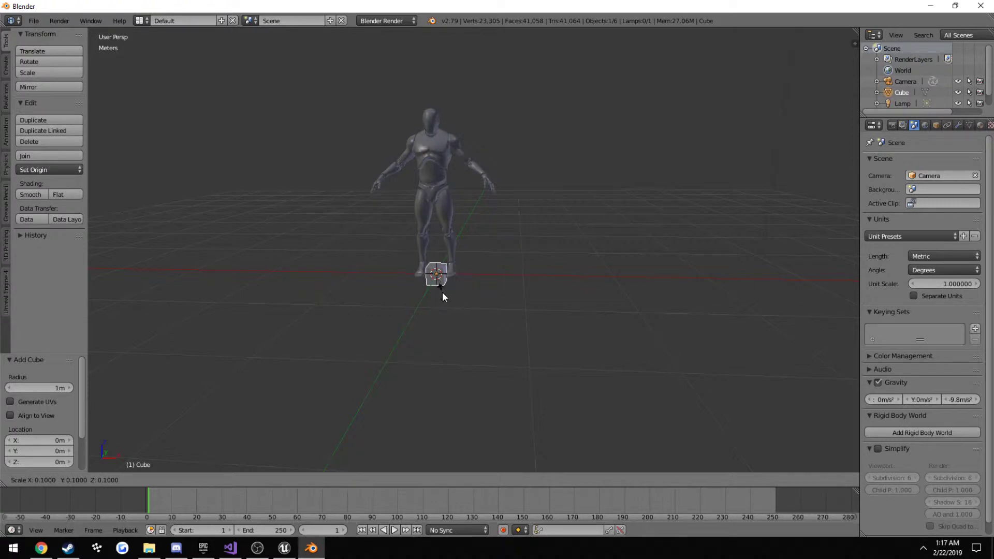
click(442, 293)
key(x)
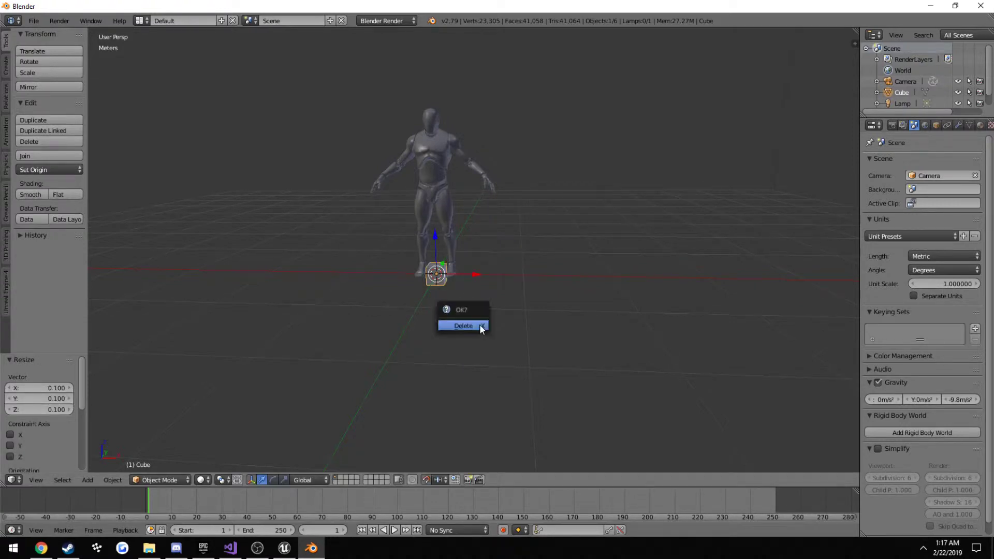
click(479, 326)
- Add a cylinder mesh at the origin and scale it down uniformly to 0.1
key(shift+a)
mouse_move(479, 325)
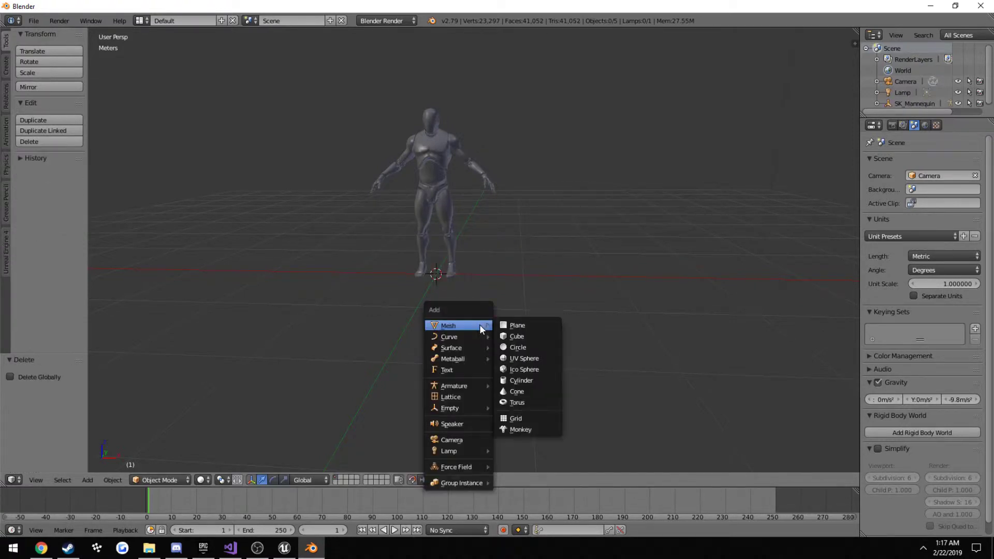
click(539, 380)
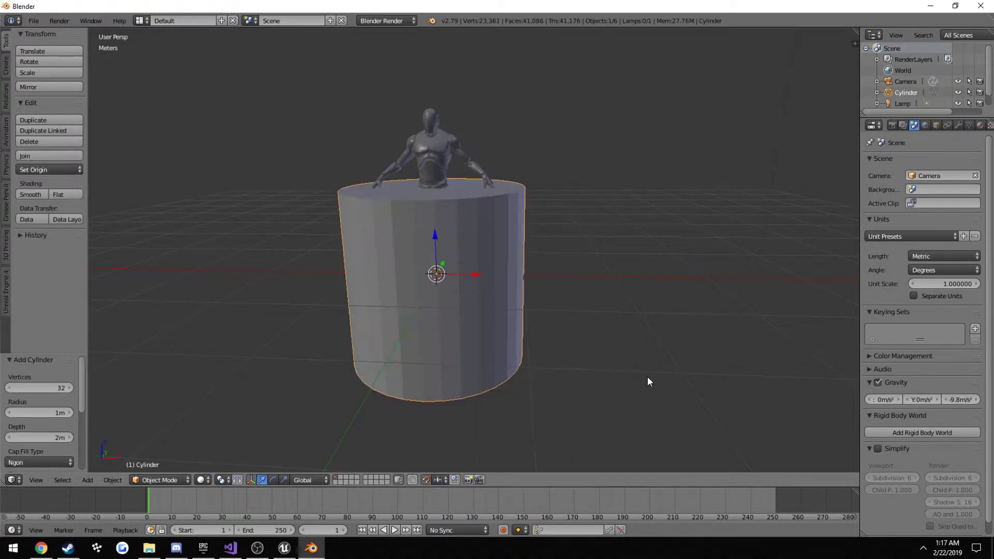
key(s)
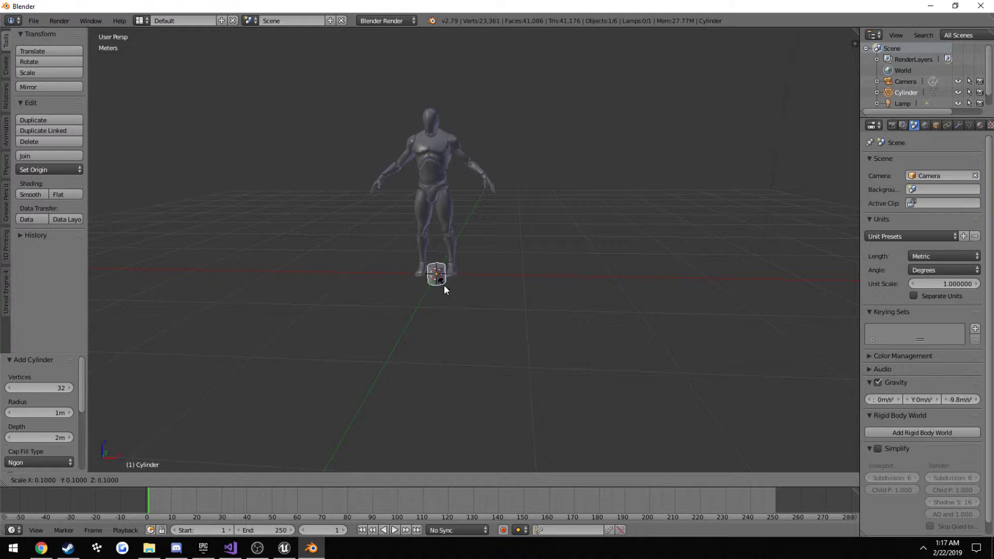
click(443, 285)
- In the front view, move the cylinder up 1 m and by -60 cm along X to the mannequin's hand
middle_drag(465, 281, 504, 328)
key(KP_1)
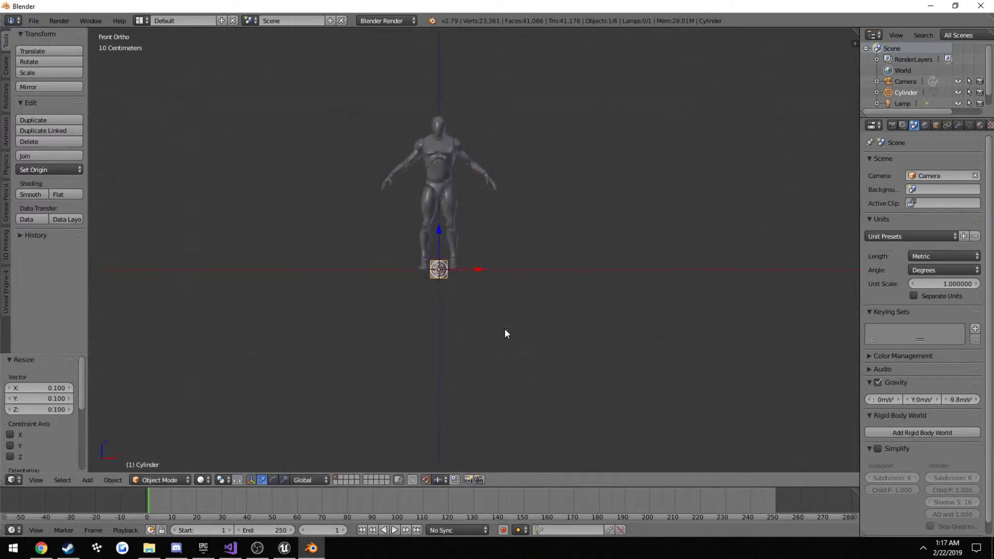
scroll(482, 323, up, 5)
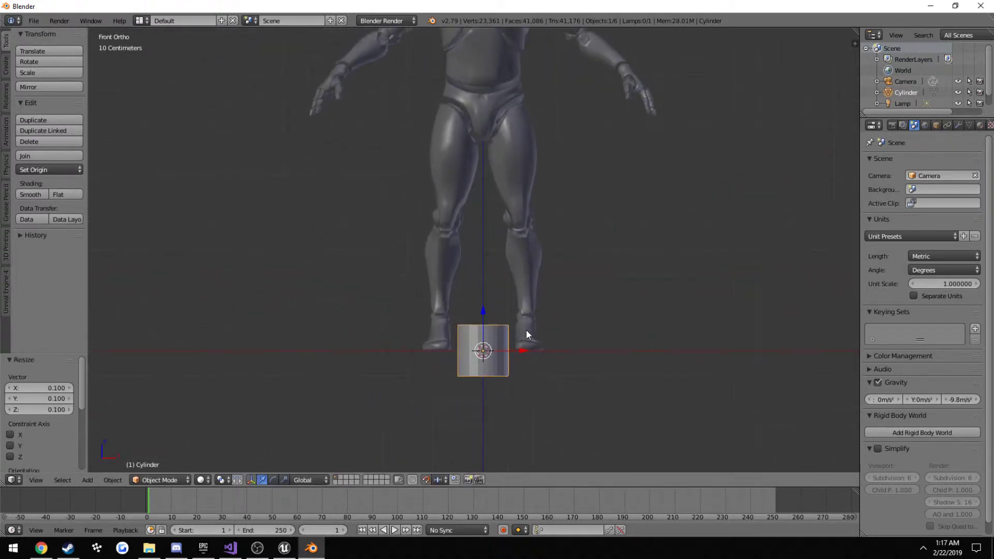
ctrl+drag(482, 325, 387, 95)
- Scale the cylinder down uniformly by 0.3 and again by 0.7 to suit the mannequin's hand
middle_drag(387, 95, 550, 211)
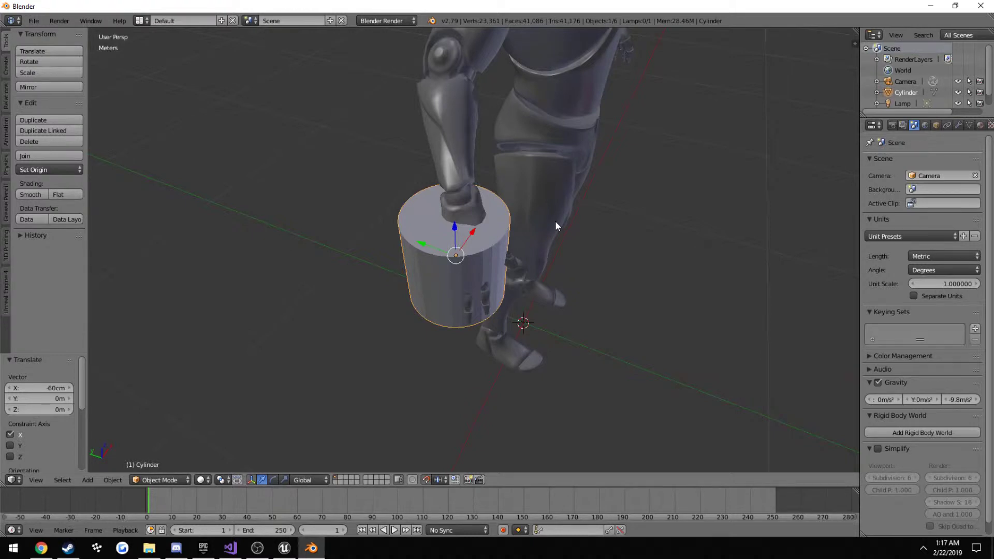
key(s)
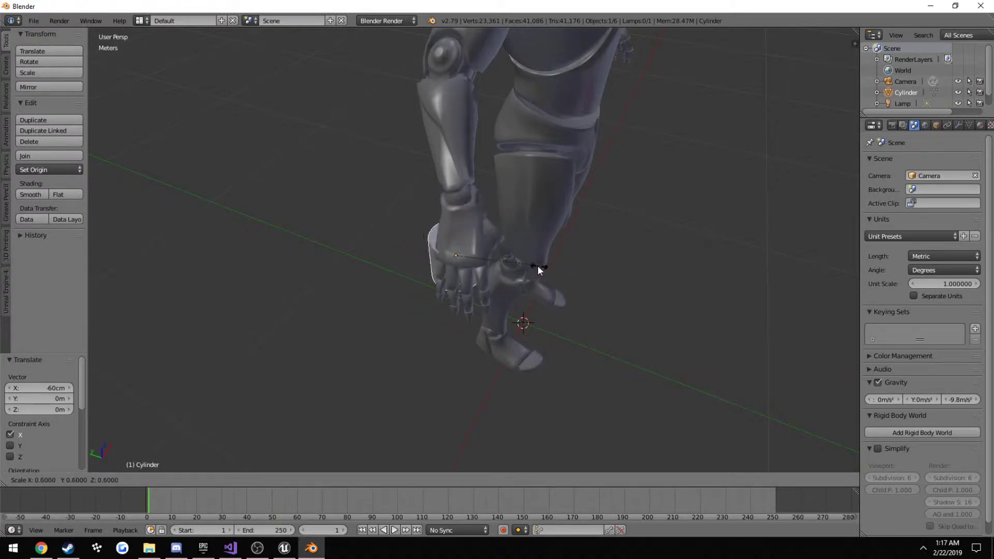
click(502, 268)
middle_drag(502, 263, 494, 288)
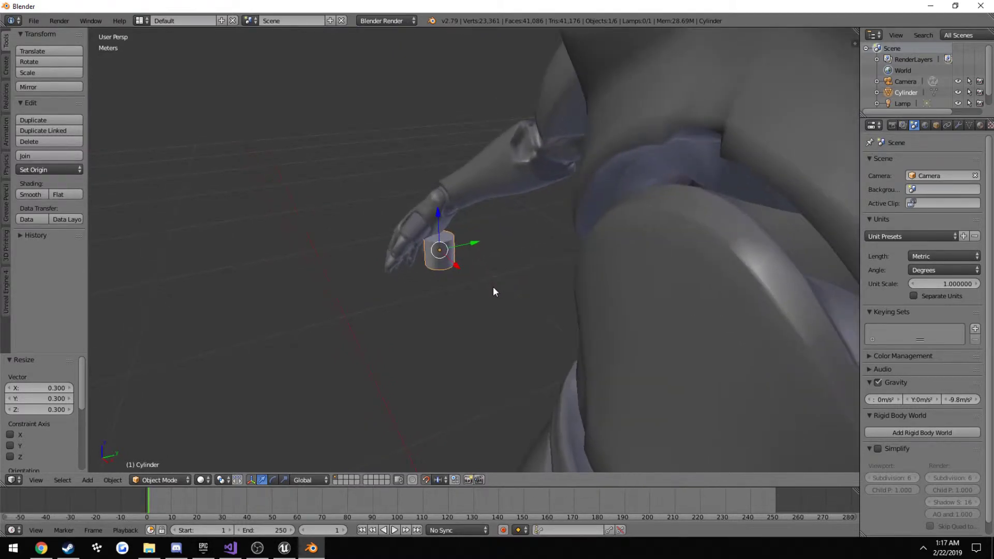
key(s)
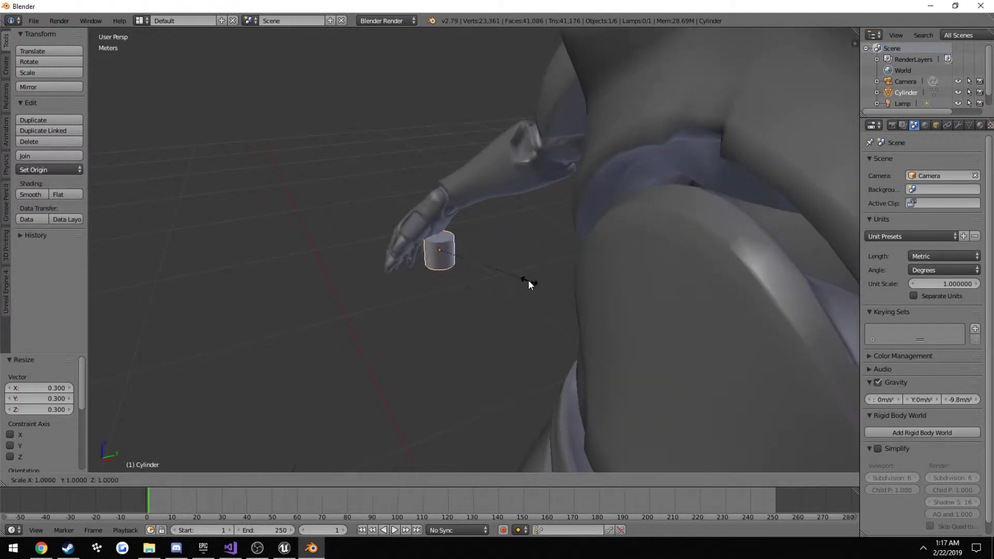
click(504, 278)
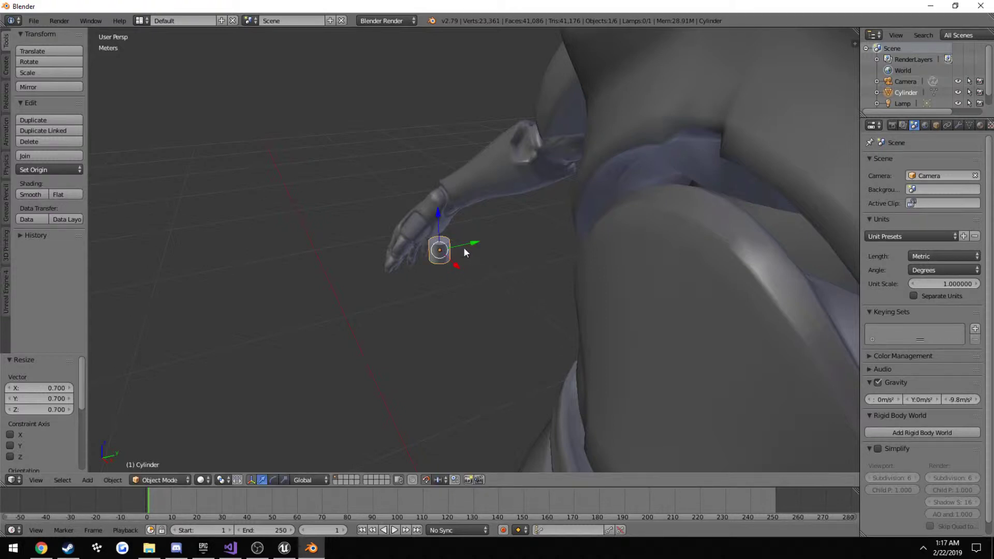
- Rotate the cylinder 90° about the global X axis so it lies on its side
key(r)
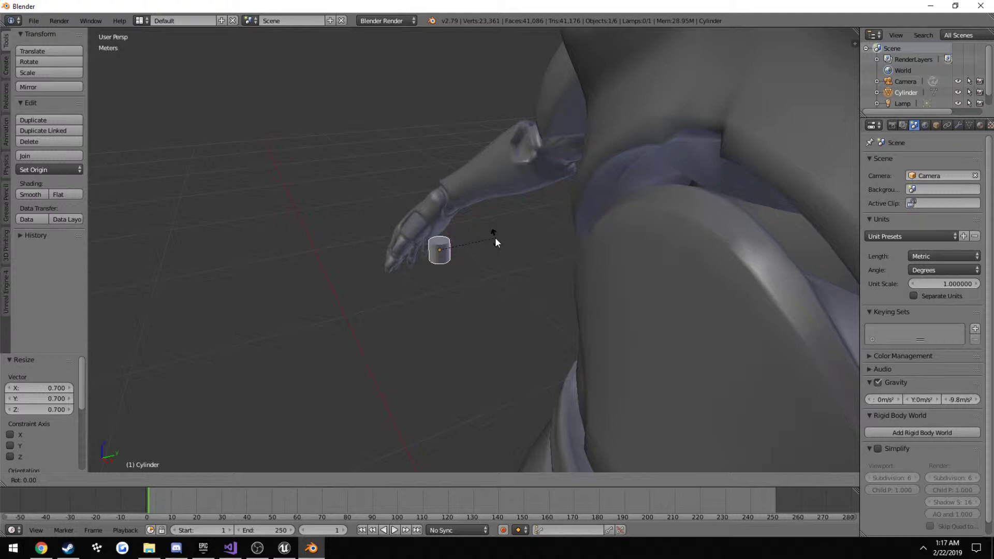
key(x)
key(y)
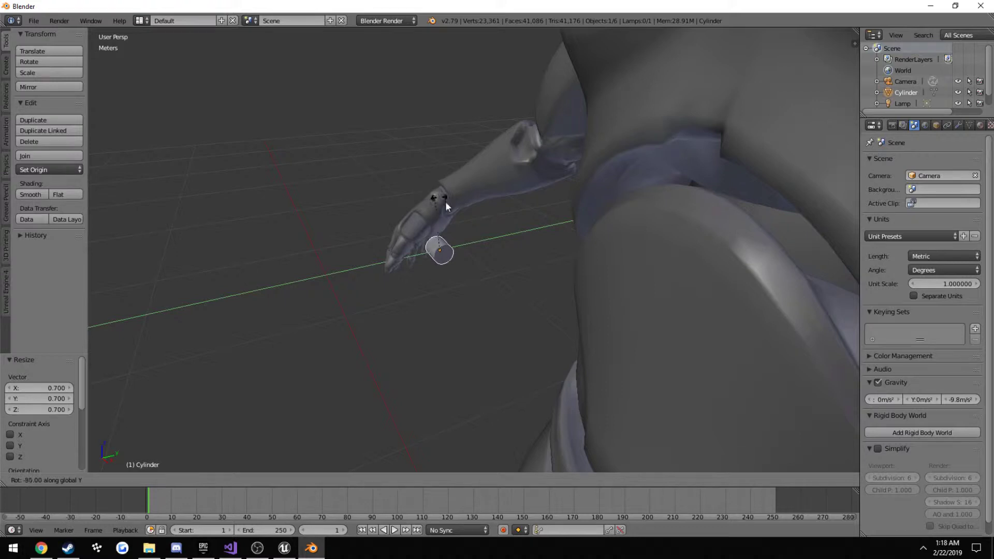
key(x)
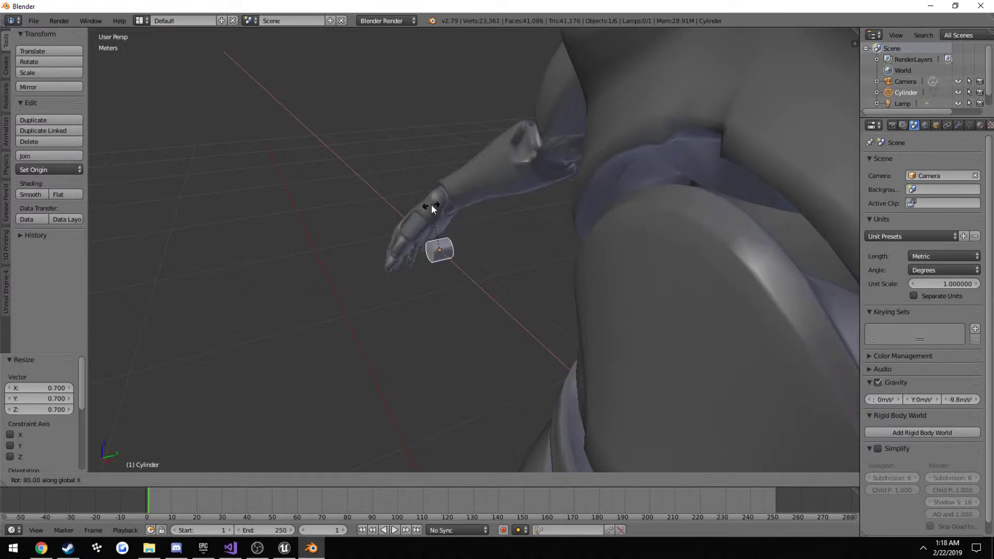
click(429, 204)
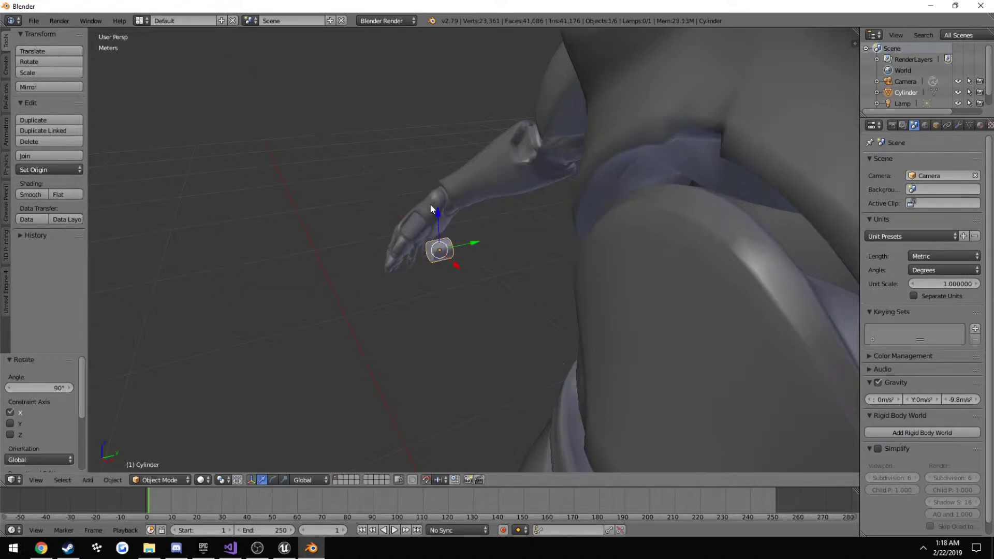
- Show the cylinder's transform properties and set its X rotation to 0°, followed by 90°
middle_drag(430, 204, 489, 218)
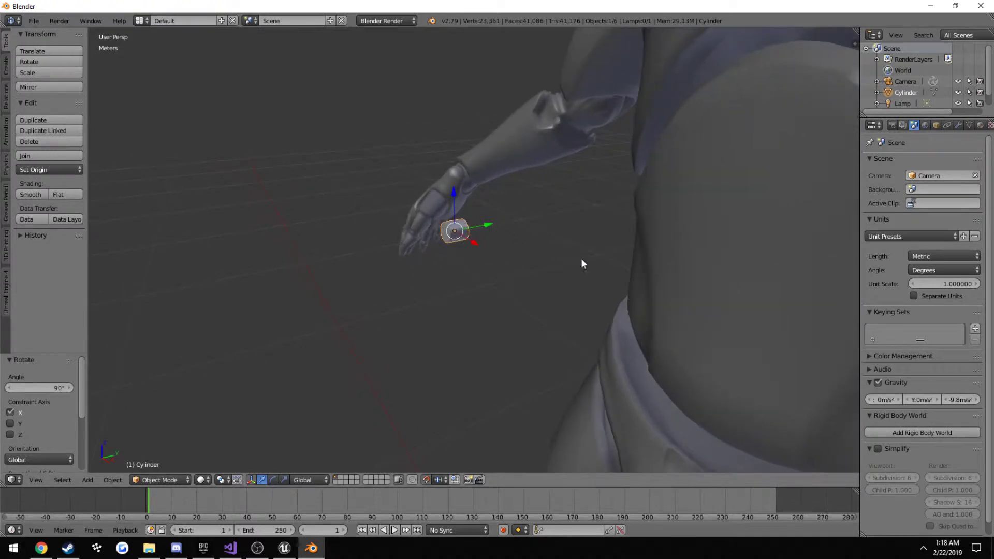
key(n)
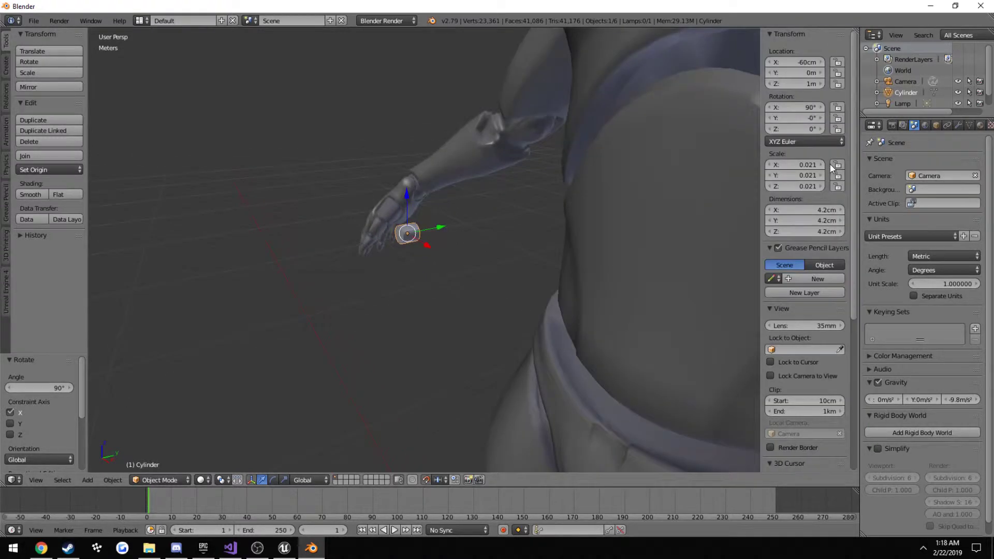
click(805, 109)
text(0)
key(Return)
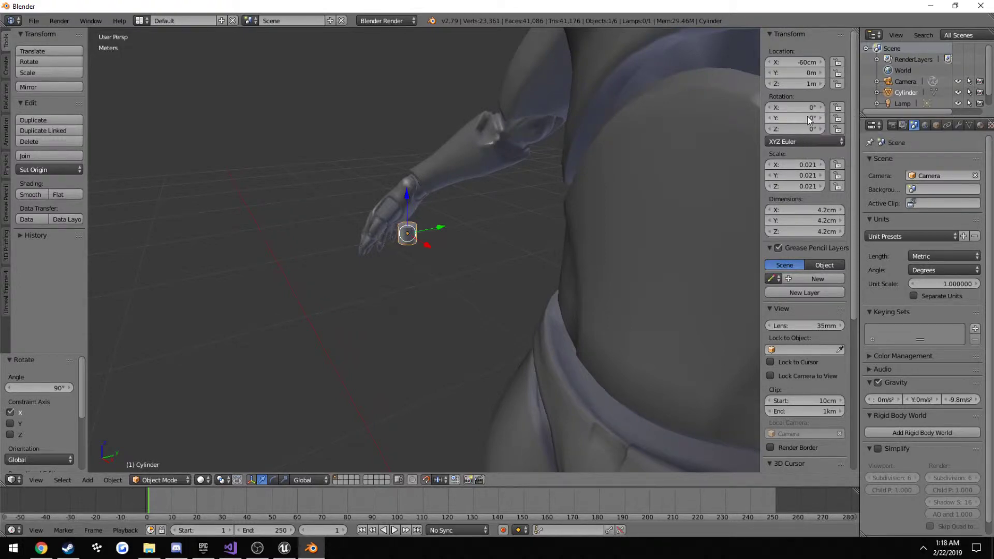
click(808, 107)
text(90)
key(Return)
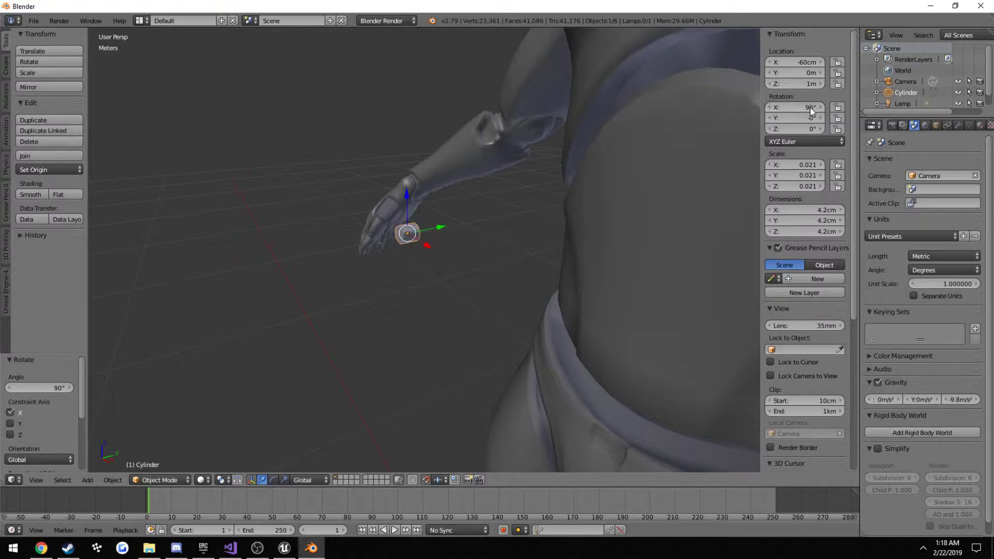
middle_drag(414, 279, 405, 226)
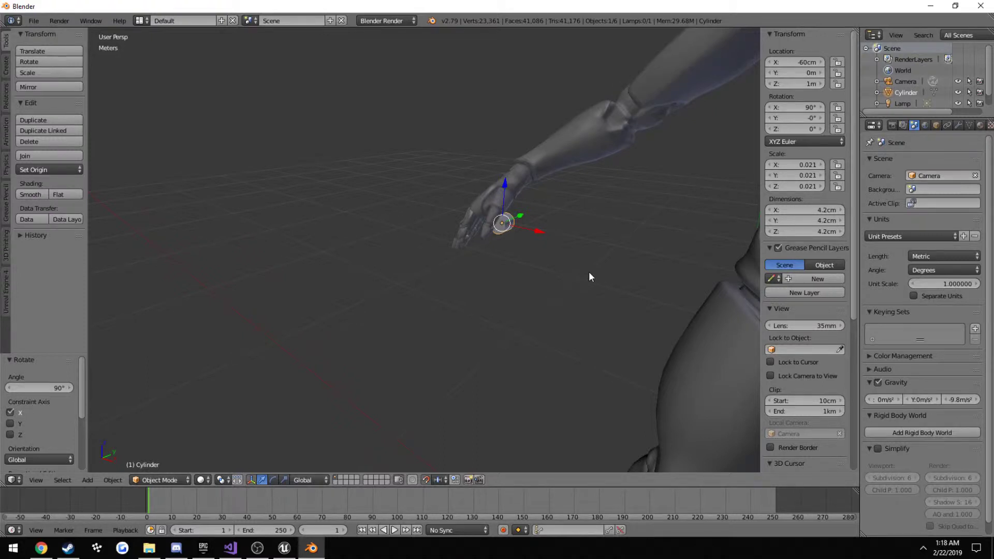
mouse_move(589, 273)
middle_down()
mouse_move(559, 283)
mouse_move(570, 275)
middle_up()
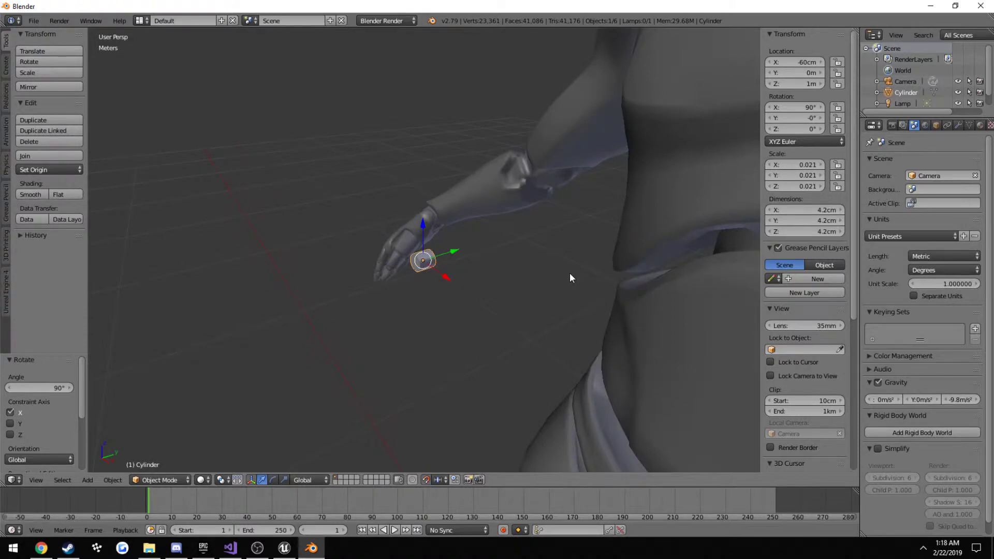
- Switch the cylinder to Edit Mode with face selection and select its front end face
key(Tab)
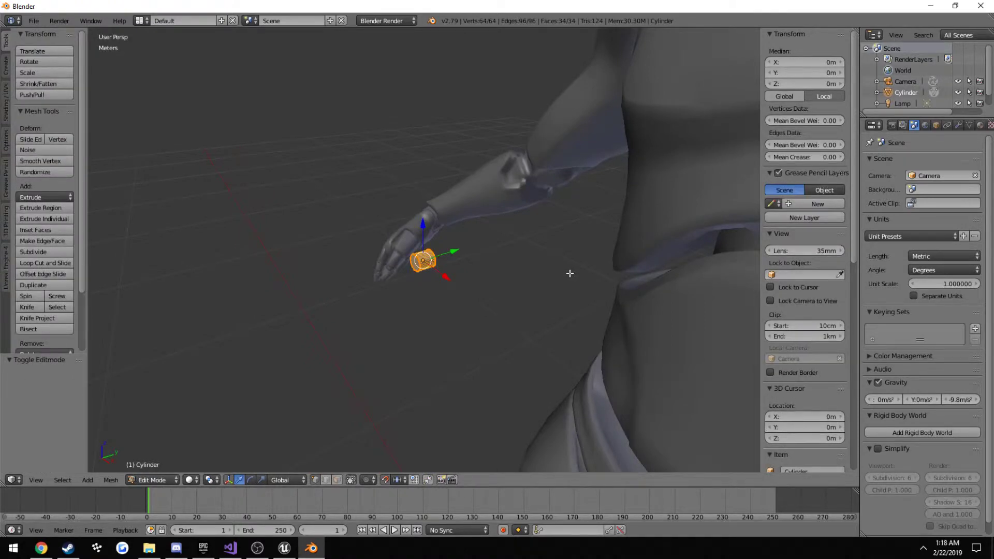
click(338, 480)
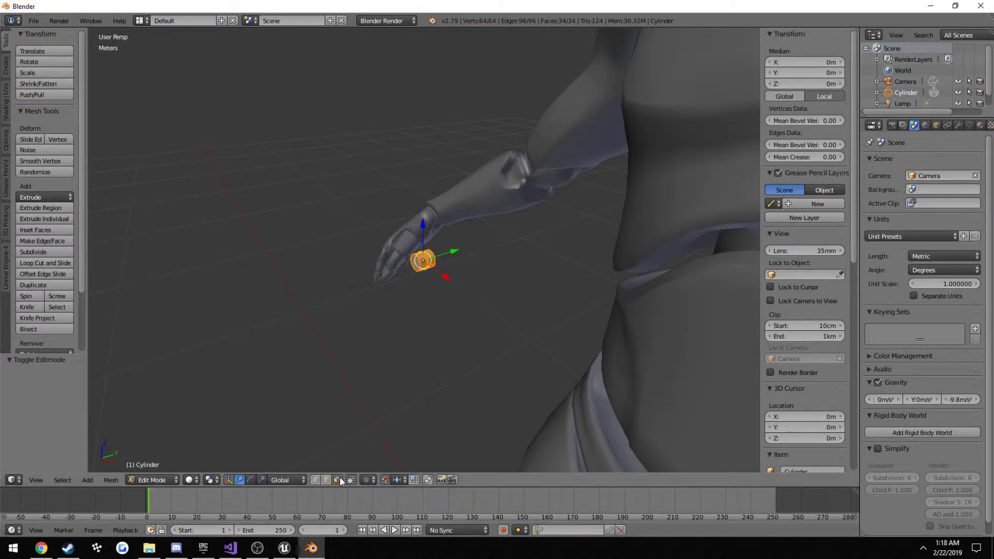
click(415, 269)
middle_drag(413, 282, 466, 252)
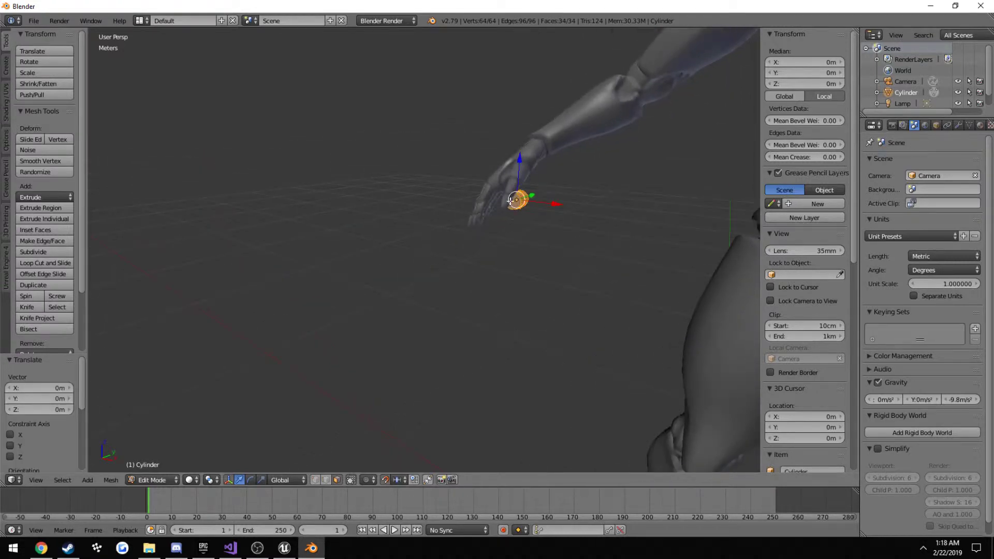
key(KP_1)
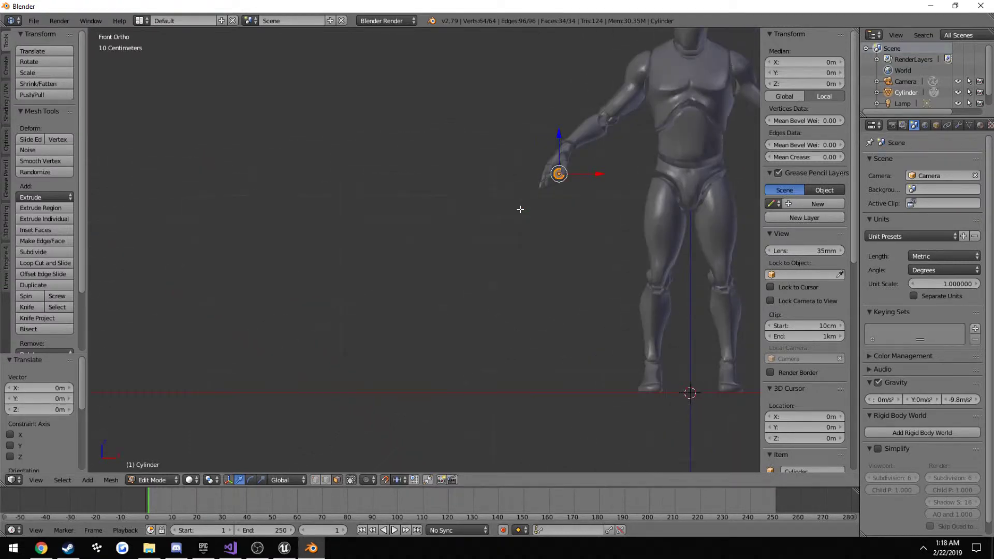
shift+middle_drag(520, 209, 337, 346)
scroll(401, 327, up, 5)
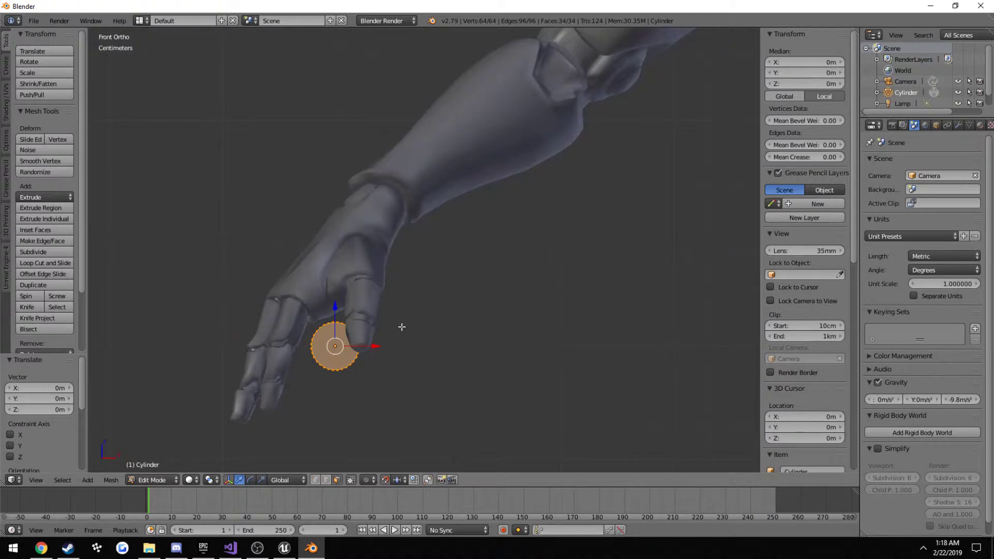
right_click(347, 357)
- In the wireframe right view, move the front end face -9 cm along Y to lengthen the cylinder through the hand
middle_drag(345, 357, 300, 344)
scroll(306, 364, down, 5)
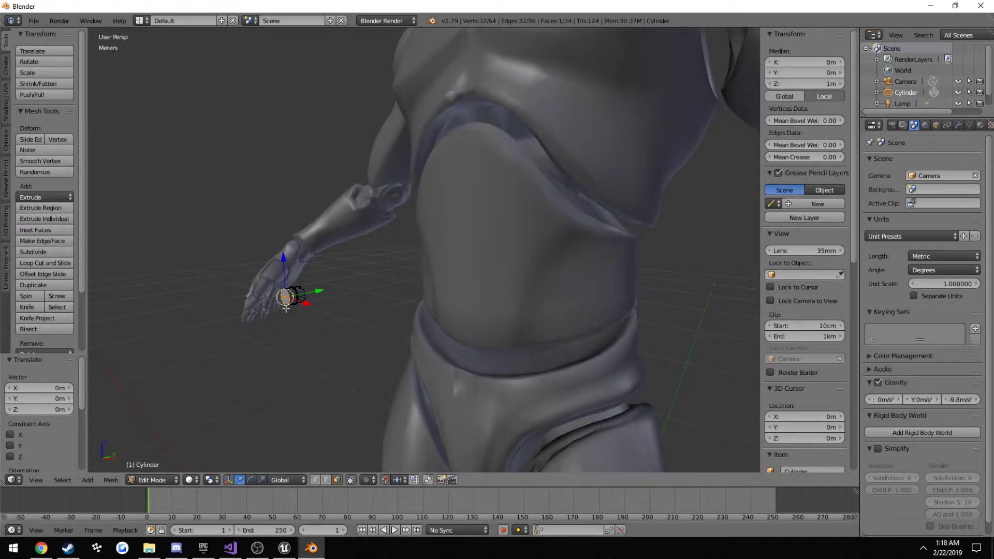
key(KP_1)
scroll(414, 313, up, 4)
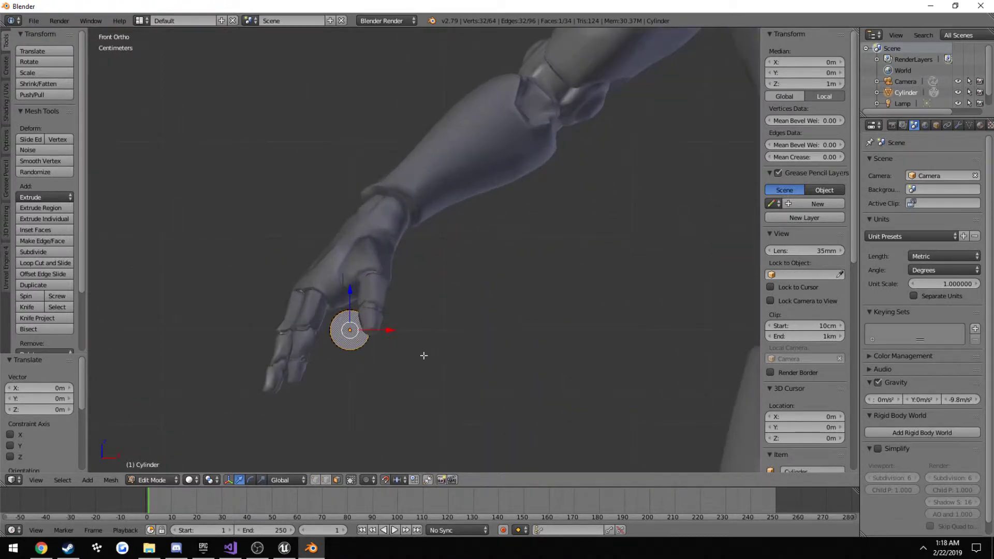
shift+middle_drag(424, 356, 469, 321)
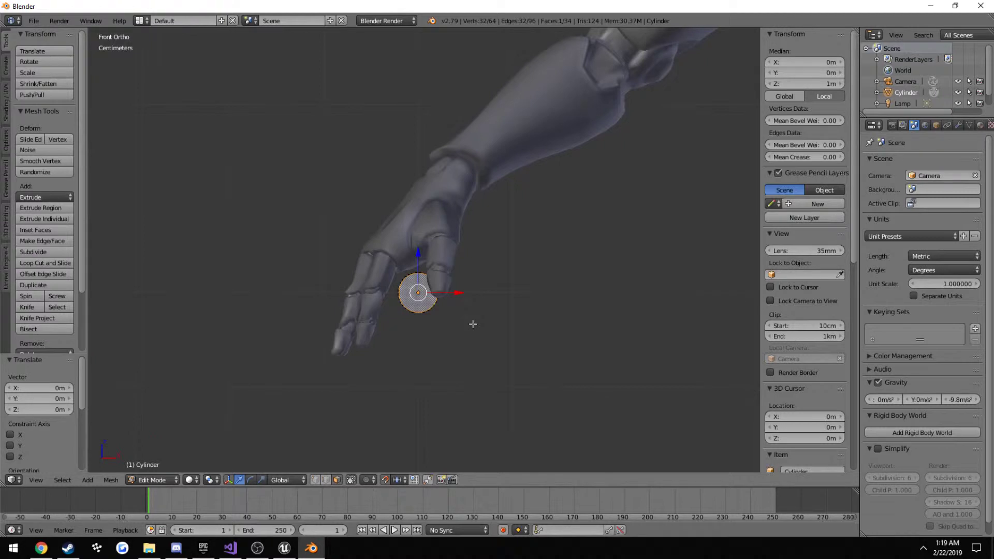
key(KP_3)
shift+middle_drag(306, 288, 623, 332)
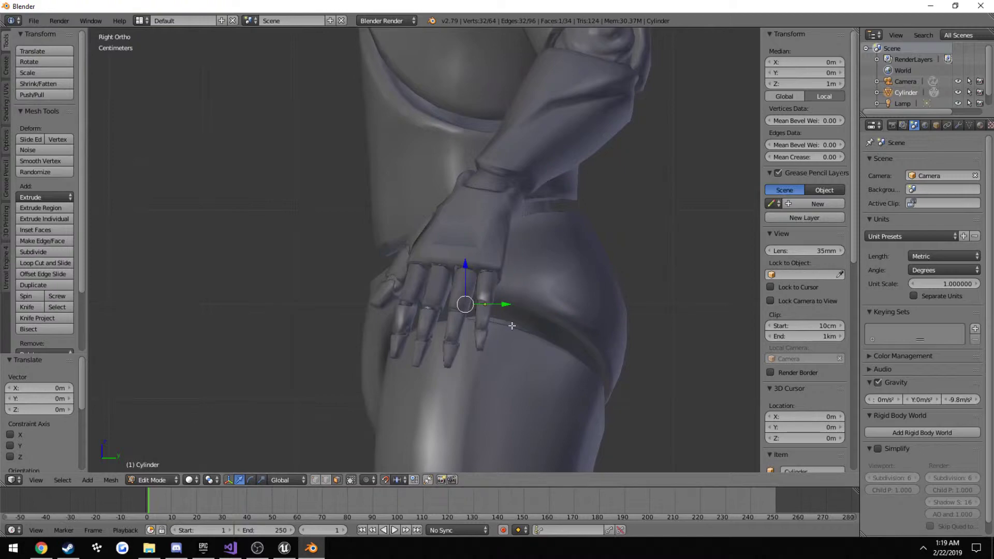
key(z)
scroll(511, 325, up, 4)
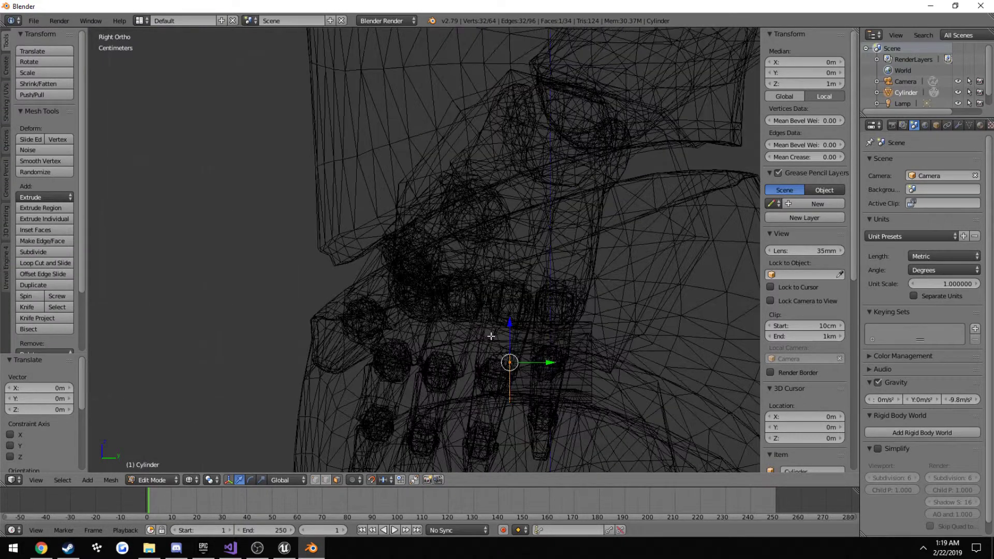
shift+middle_drag(583, 363, 554, 311)
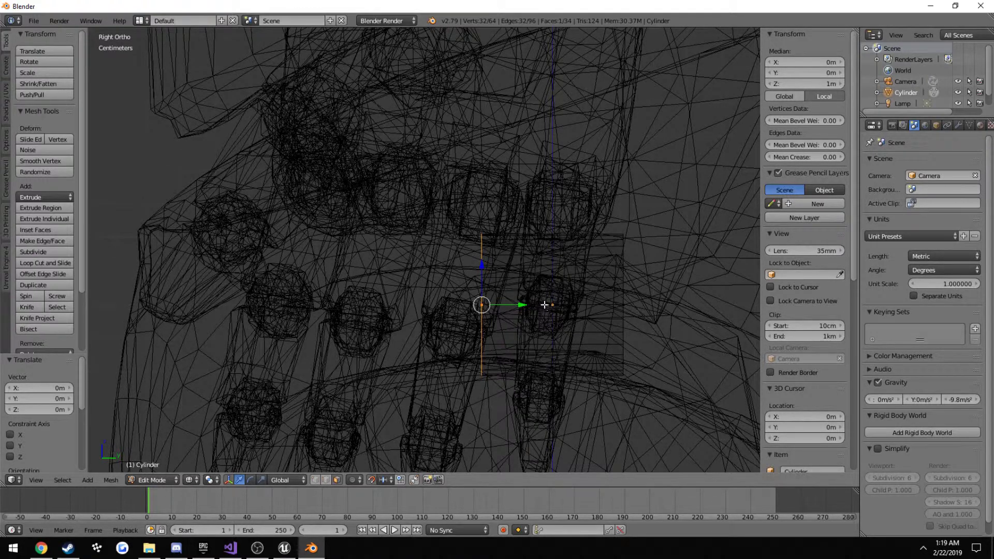
drag(516, 305, 194, 286)
middle_drag(217, 288, 282, 310)
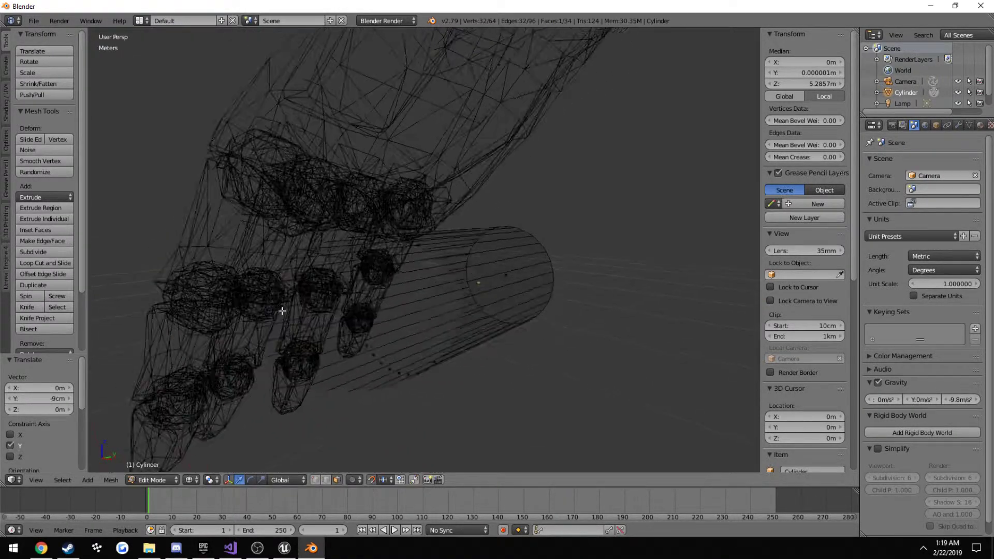
- Extend the cylinder's front end face by a further -2 cm along Y, using the wireframe right view
scroll(321, 311, down, 8)
key(z)
mouse_move(344, 333)
middle_down()
mouse_move(484, 349)
mouse_move(287, 335)
mouse_move(351, 278)
middle_up()
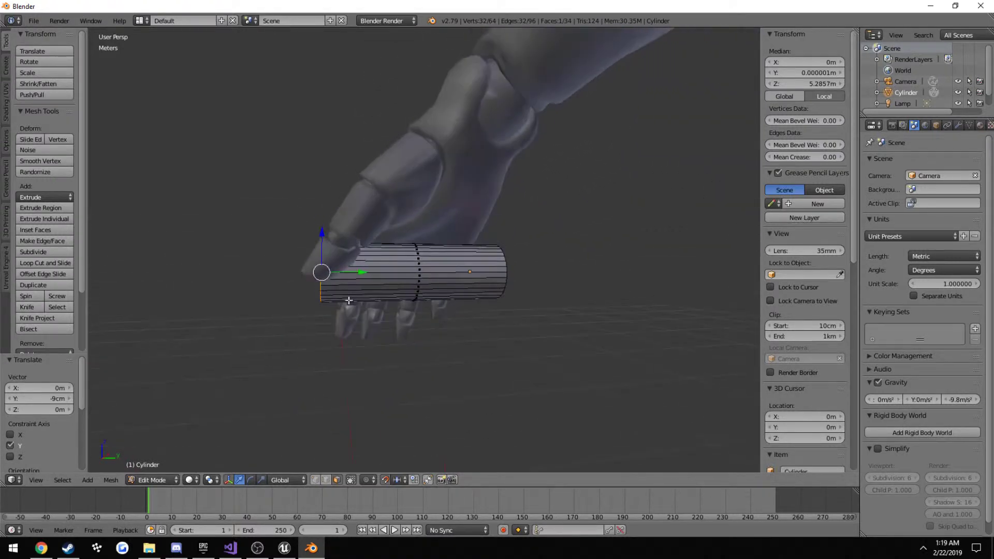
drag(347, 272, 318, 274)
key(KP_3)
key(z)
scroll(355, 259, up, 4)
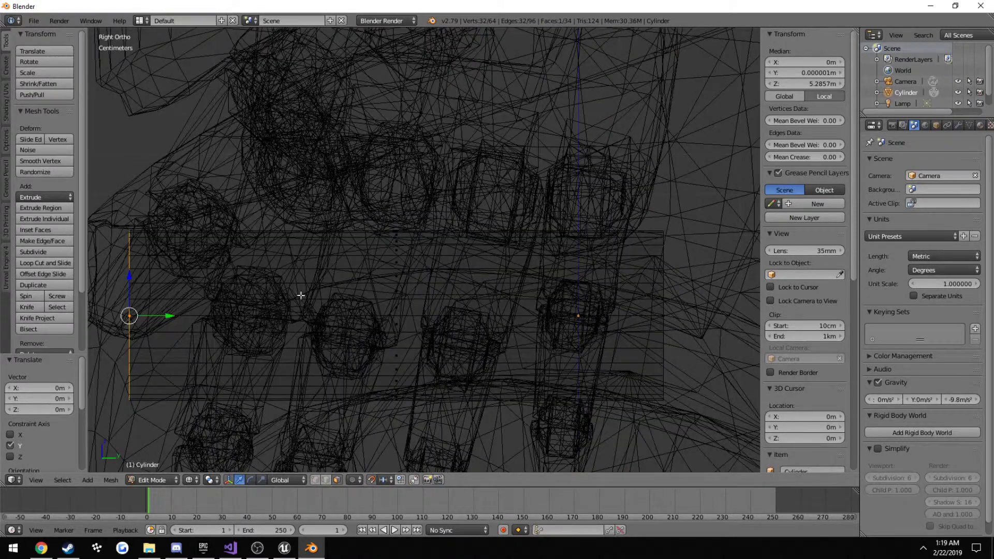
drag(332, 307, 251, 310)
key(z)
middle_drag(251, 309, 450, 346)
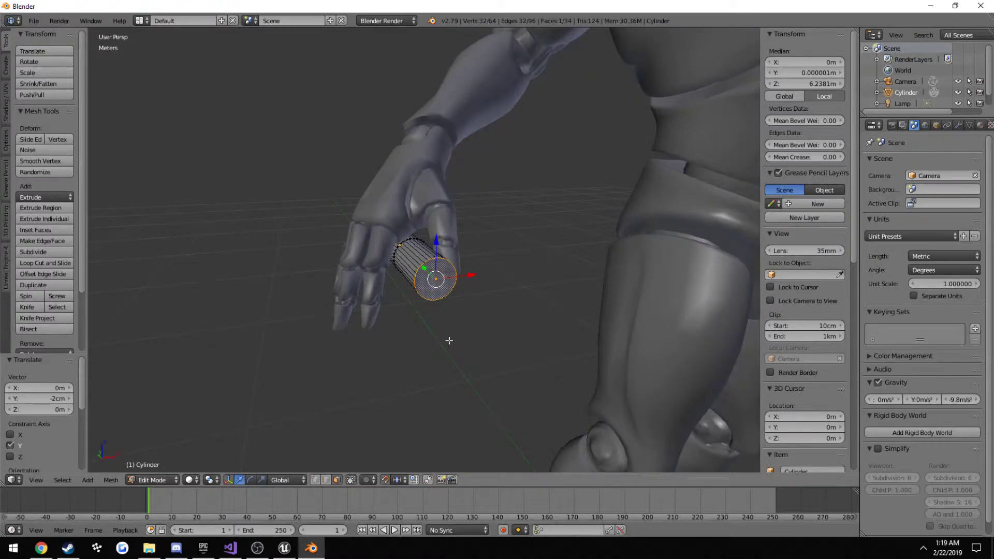
key(KP_7)
scroll(451, 326, up, 4)
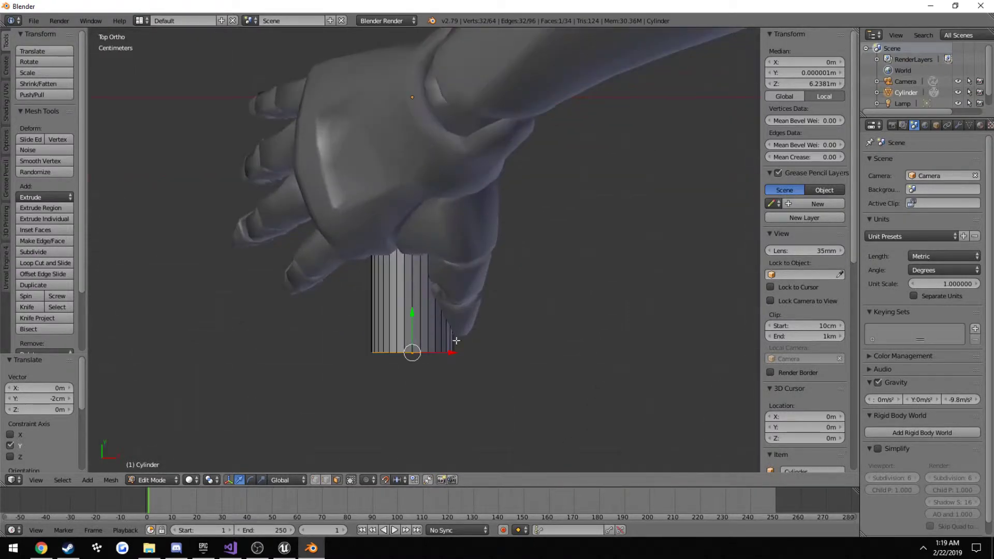
key(a)
key(a)
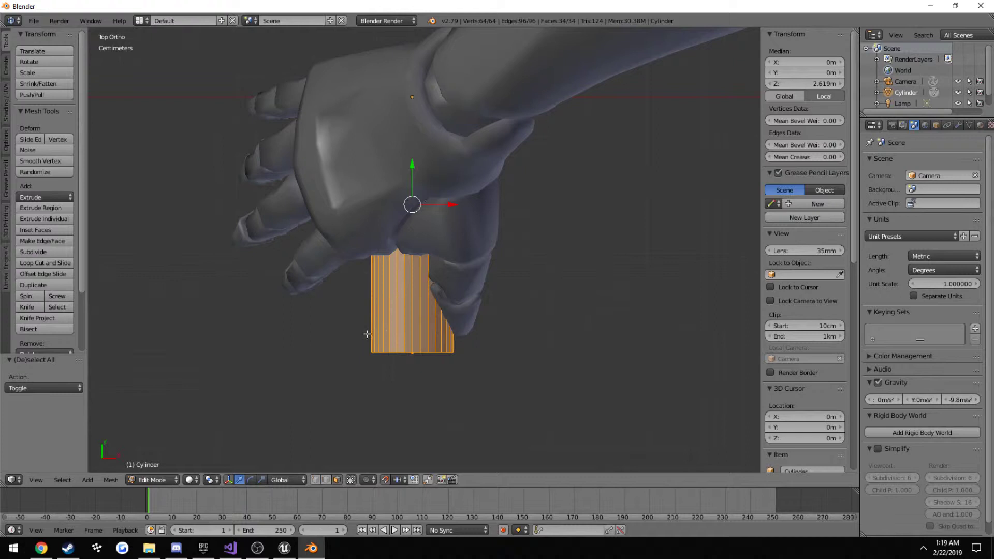
key(k)
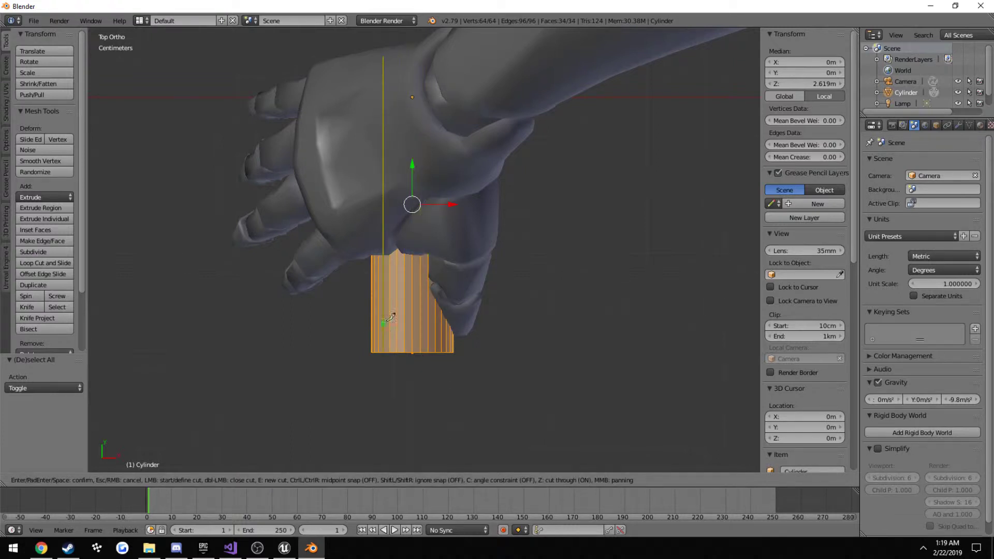
click(417, 329)
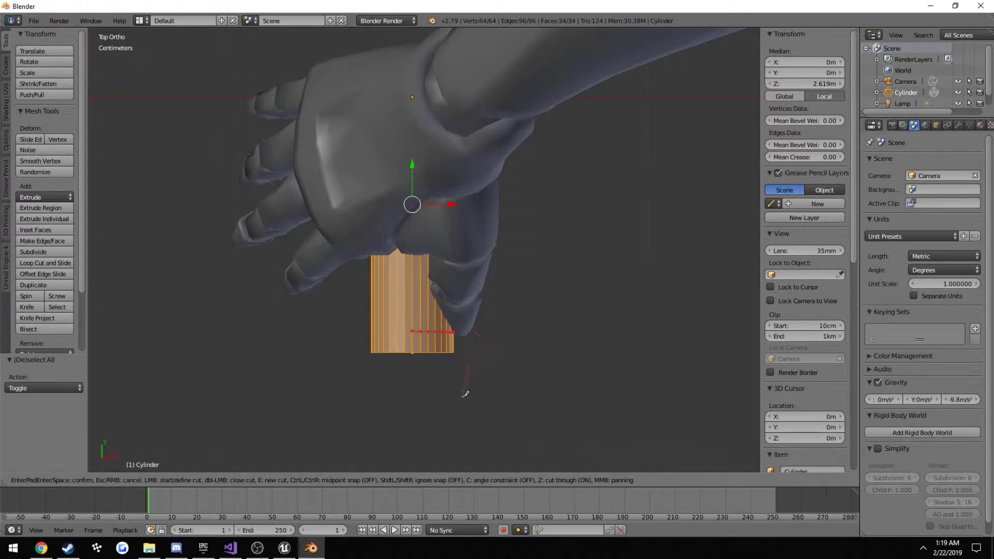
key(ctrl)
key(Escape)
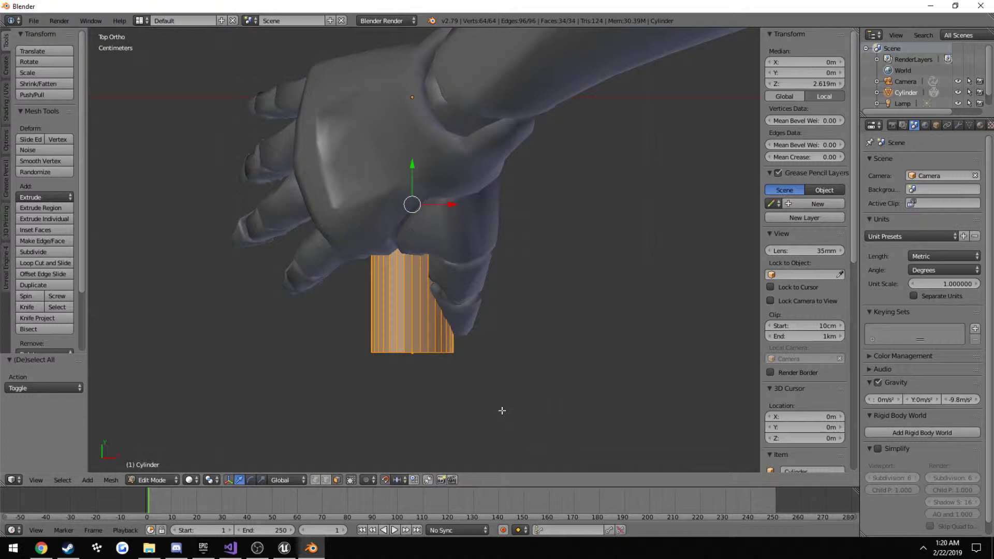
- Add a single loop cut around the cylinder and slide it close to the front end
key(ctrl+r)
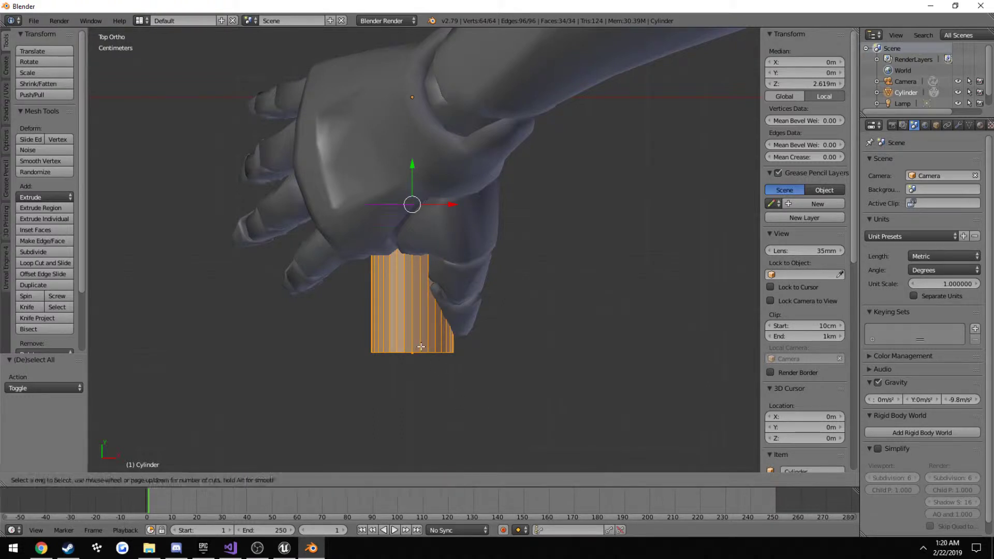
click(419, 271)
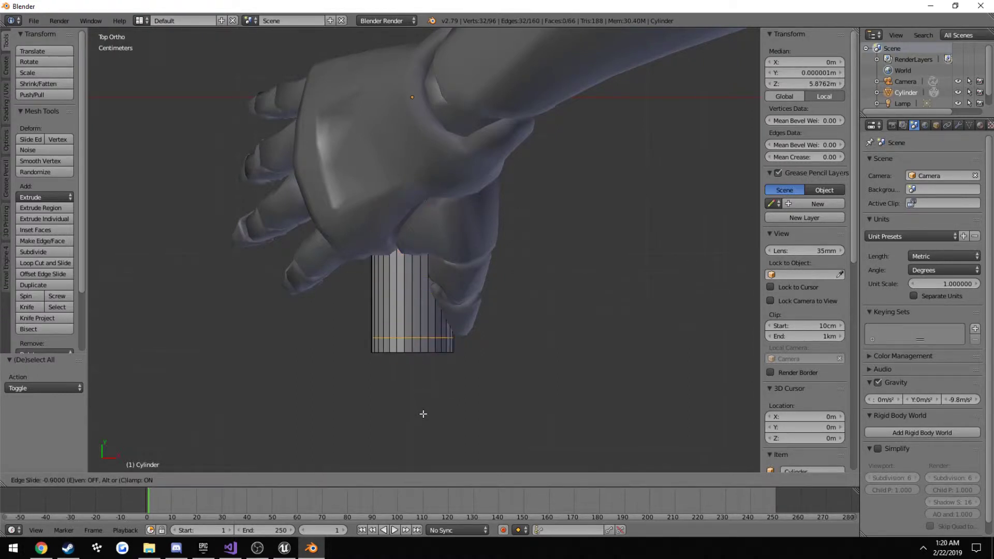
click(426, 441)
middle_drag(435, 422, 358, 463)
- Select only the cylinder's front end face and scale it up uniformly by 1.7 in the front view
key(a)
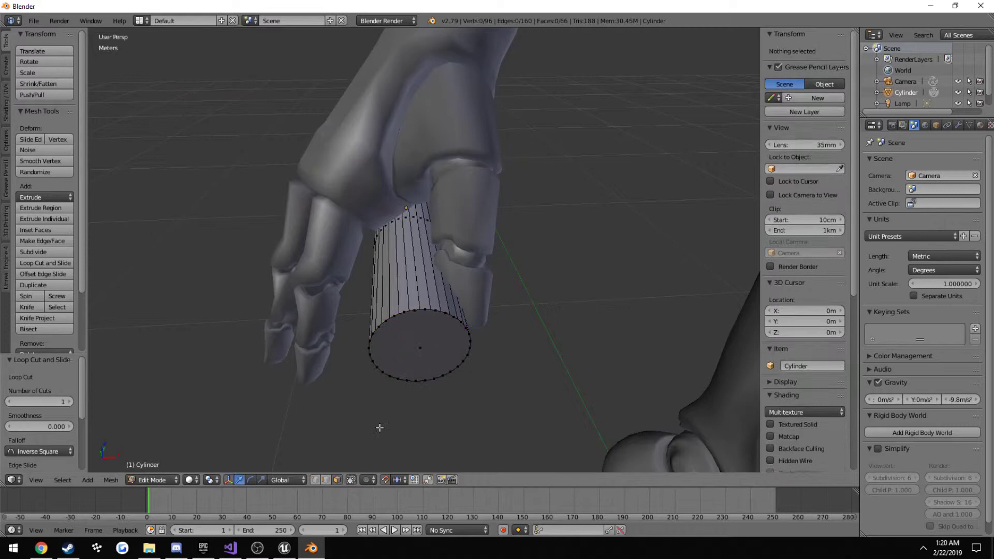
right_click(413, 347)
middle_drag(413, 347, 458, 335)
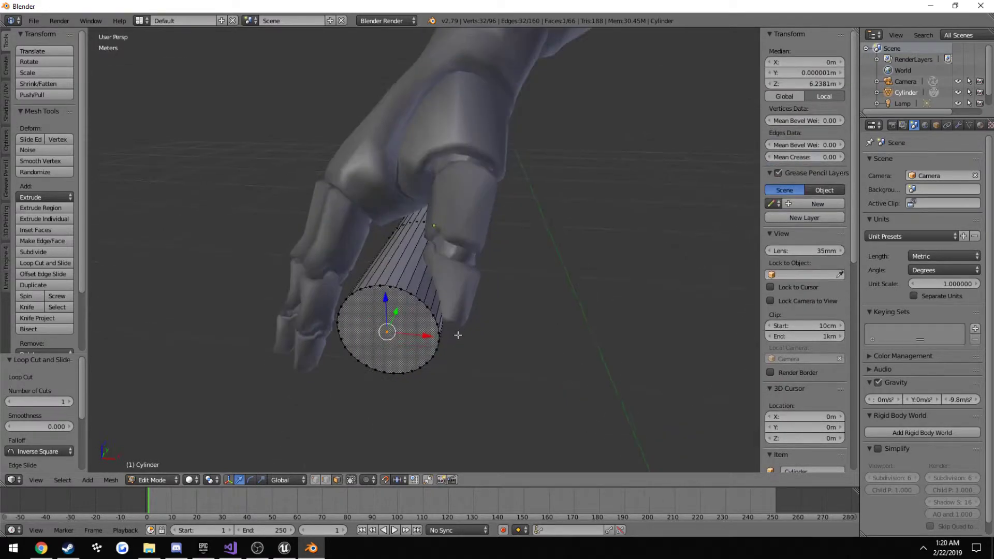
key(KP_1)
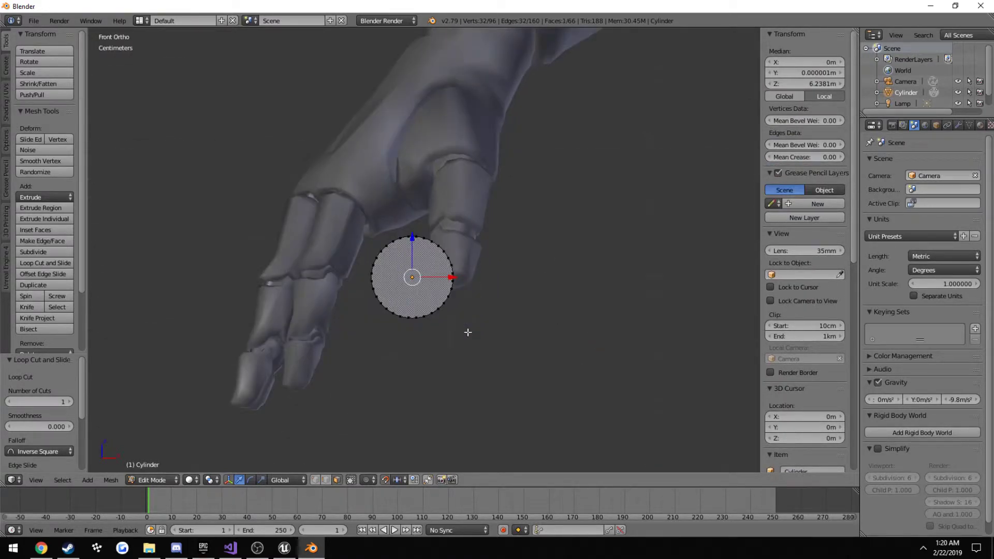
scroll(466, 333, up, 3)
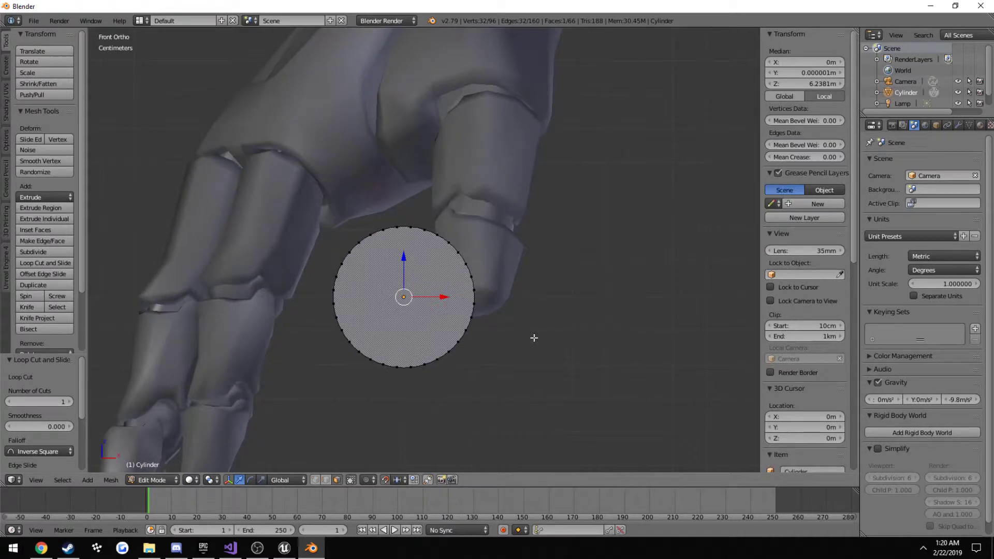
key(s)
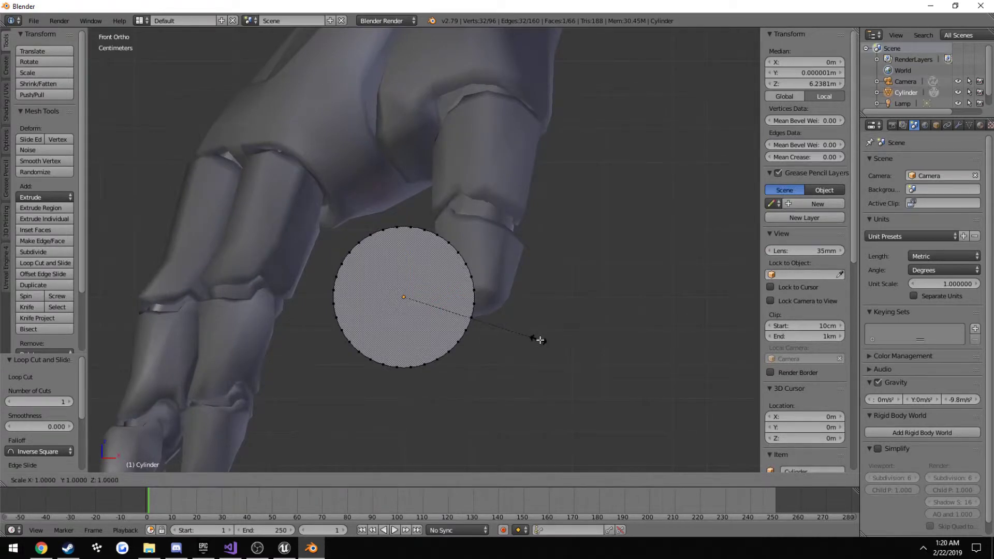
click(623, 366)
- In the right view, move the enlarged front face -2 cm along Y to lengthen the flashlight's flared head
middle_drag(623, 366, 461, 371)
key(KP_3)
scroll(414, 312, up, 2)
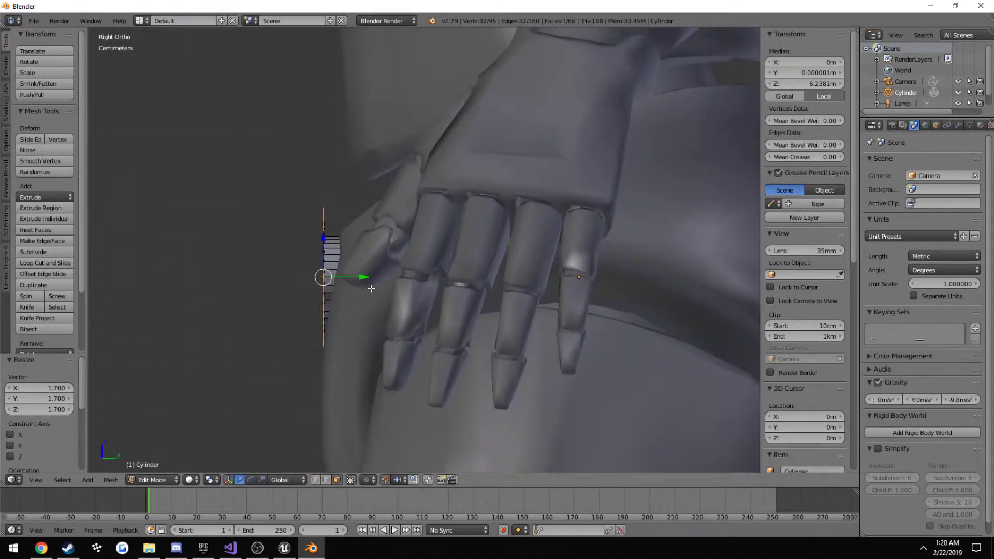
shift+middle_drag(415, 313, 486, 324)
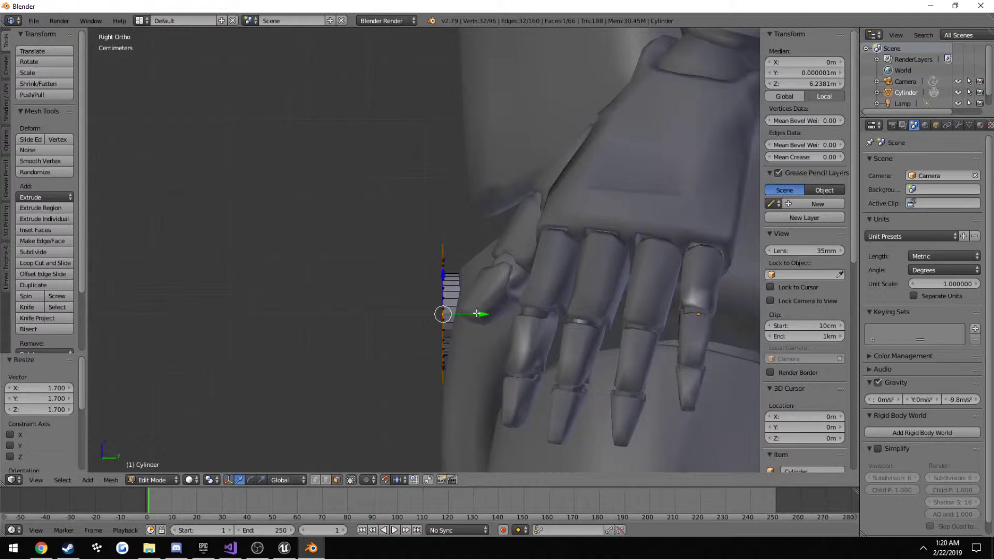
drag(480, 314, 436, 323)
middle_drag(436, 323, 426, 298)
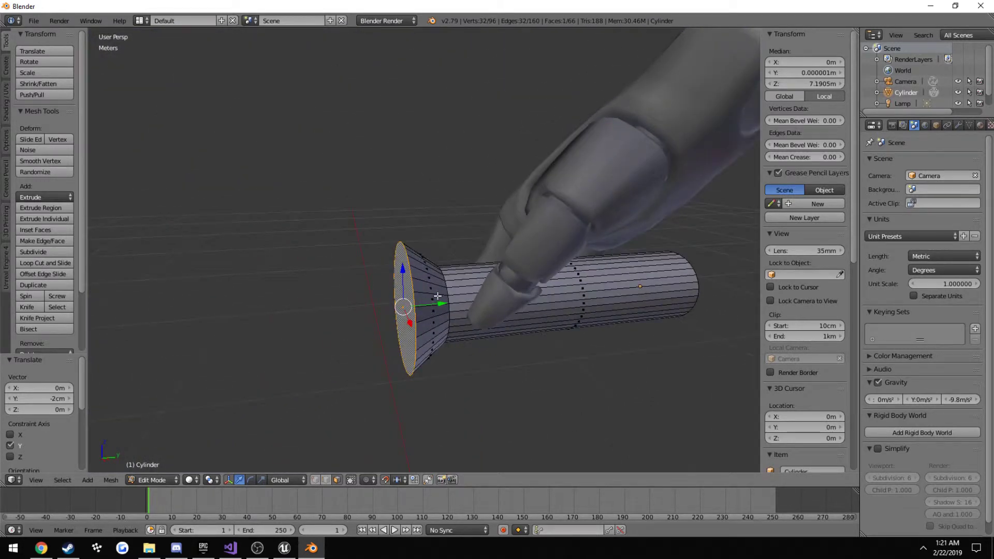
- Refine the flare of the flashlight head by scaling its front face uniformly by 0.8 and again by 1.1
scroll(355, 265, up, 2)
scroll(355, 266, down, 2)
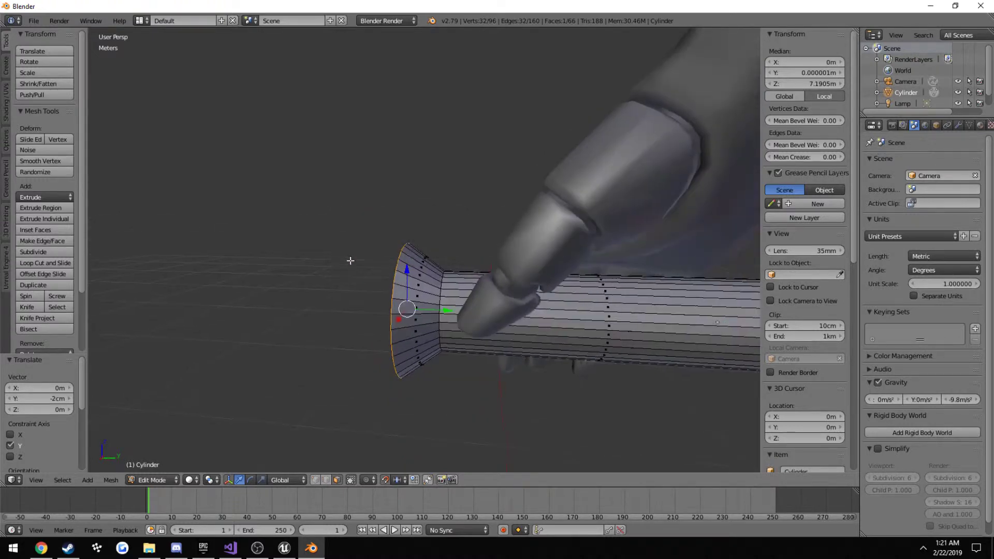
middle_drag(355, 266, 333, 270)
key(s)
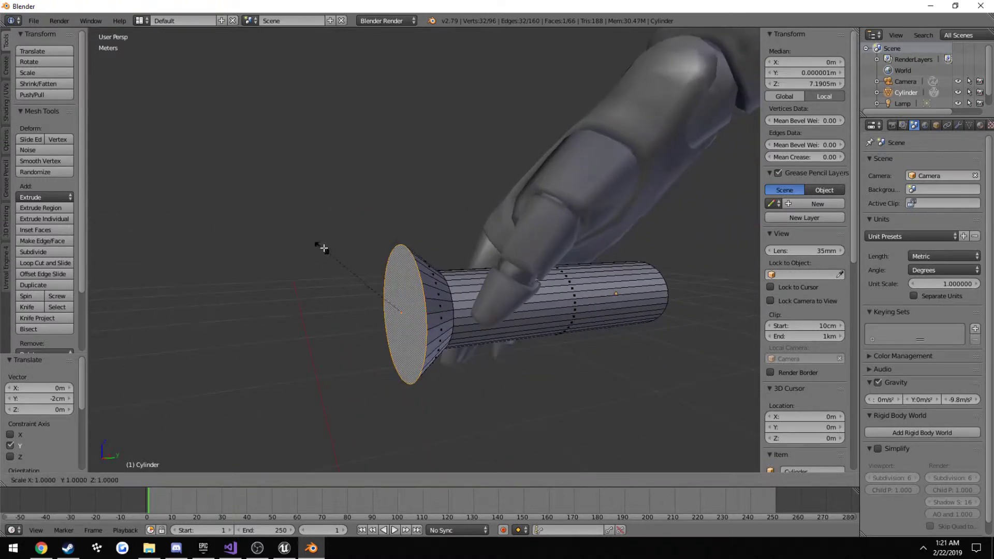
click(338, 250)
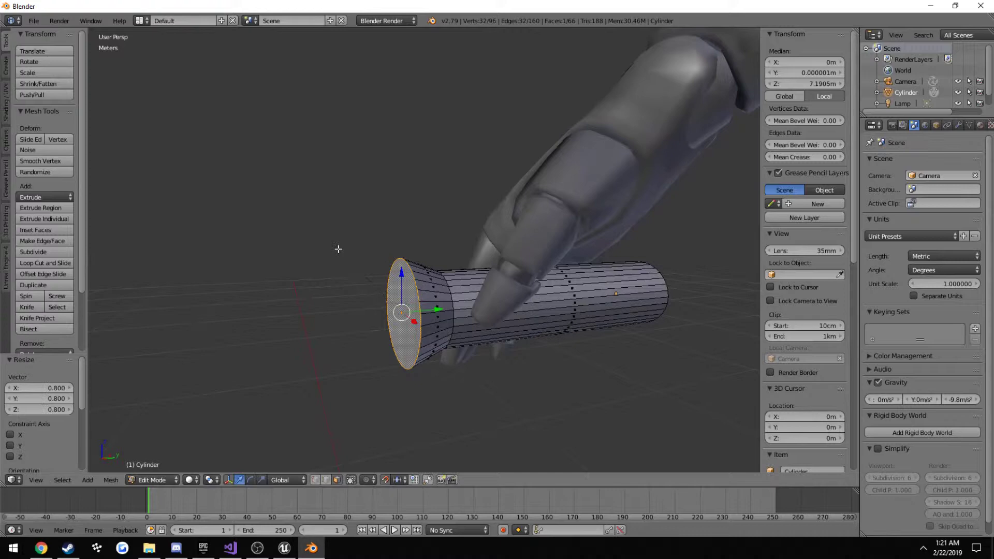
middle_drag(337, 248, 311, 249)
key(s)
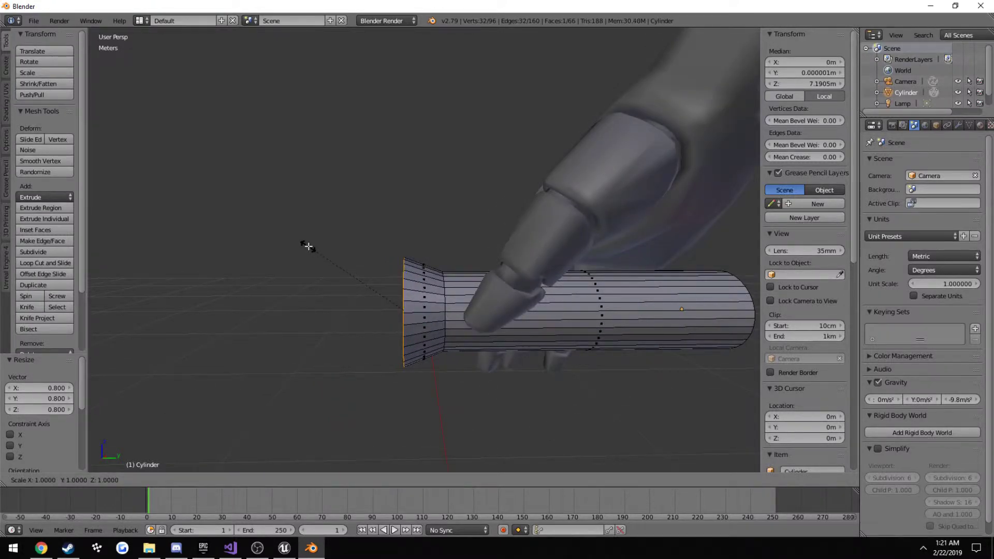
click(305, 241)
middle_drag(338, 263, 435, 285)
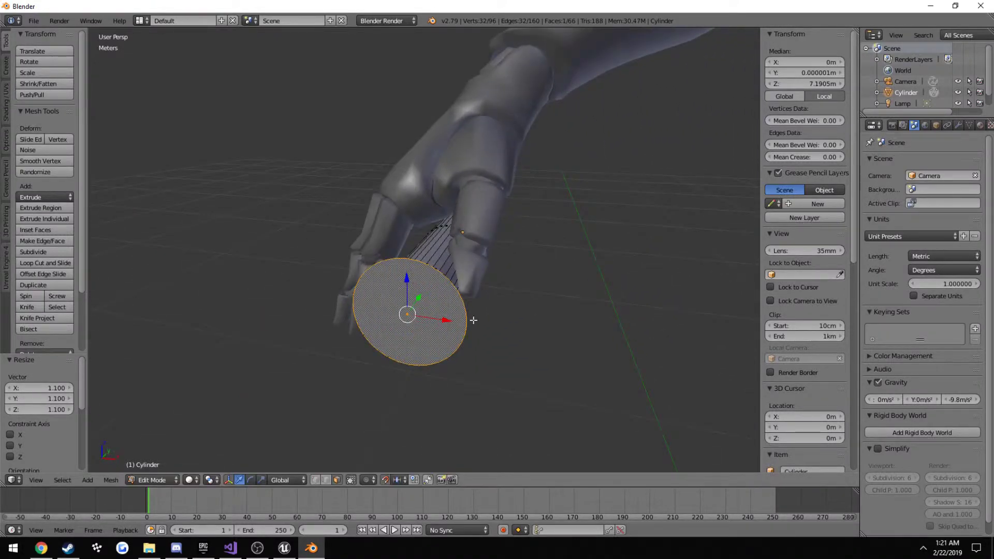
- Add a single loop cut around the flared head in the top view and slide it onto the head's front edge
key(KP_7)
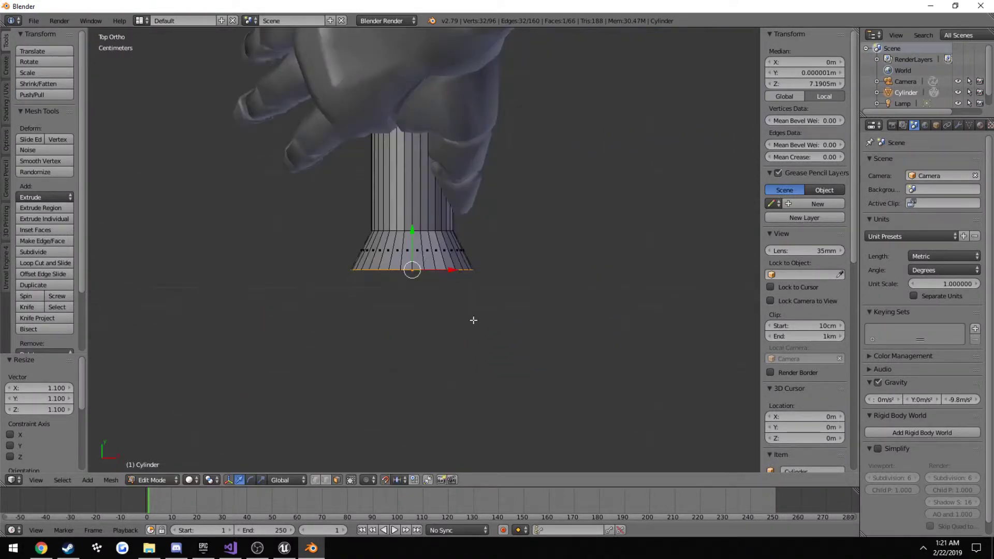
key(ctrl+r)
click(431, 251)
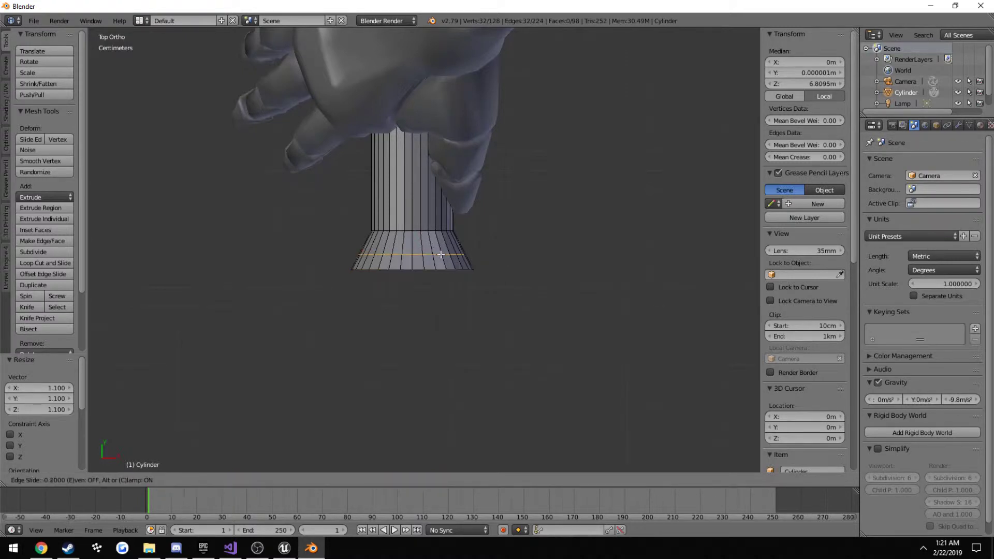
click(481, 290)
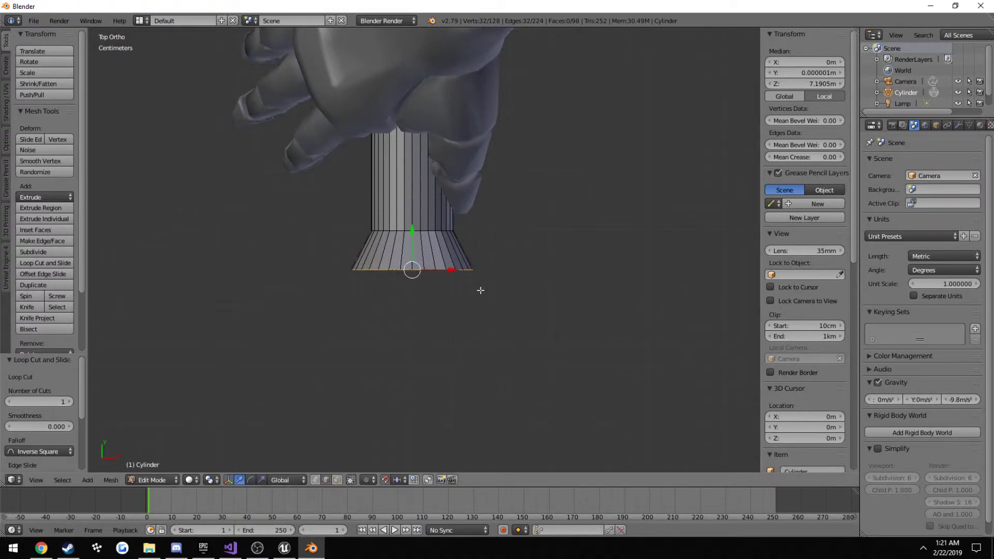
- Select only the head's front end face and move it -2 cm along Y to extend the head with a straight rim
middle_drag(479, 288, 435, 248)
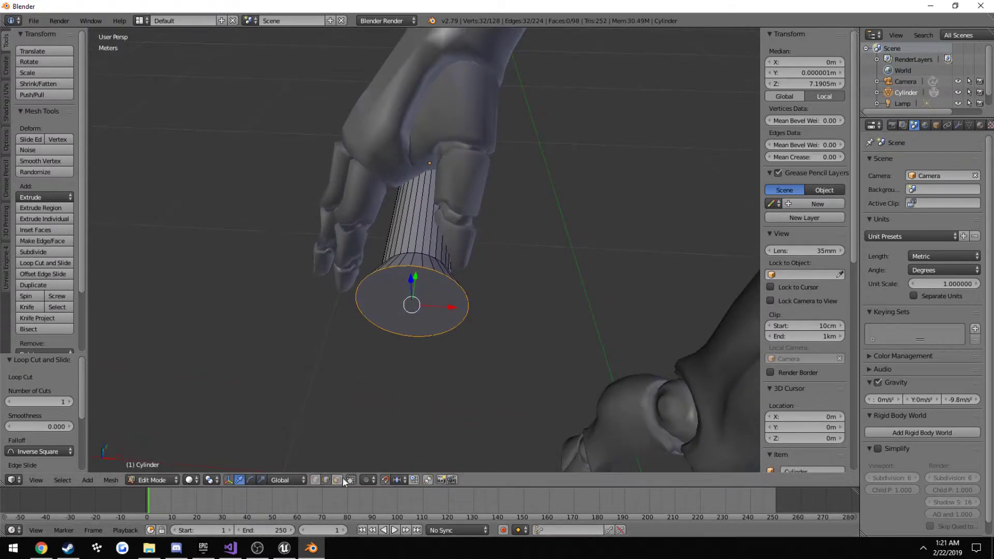
key(a)
right_click(411, 307)
key(KP_7)
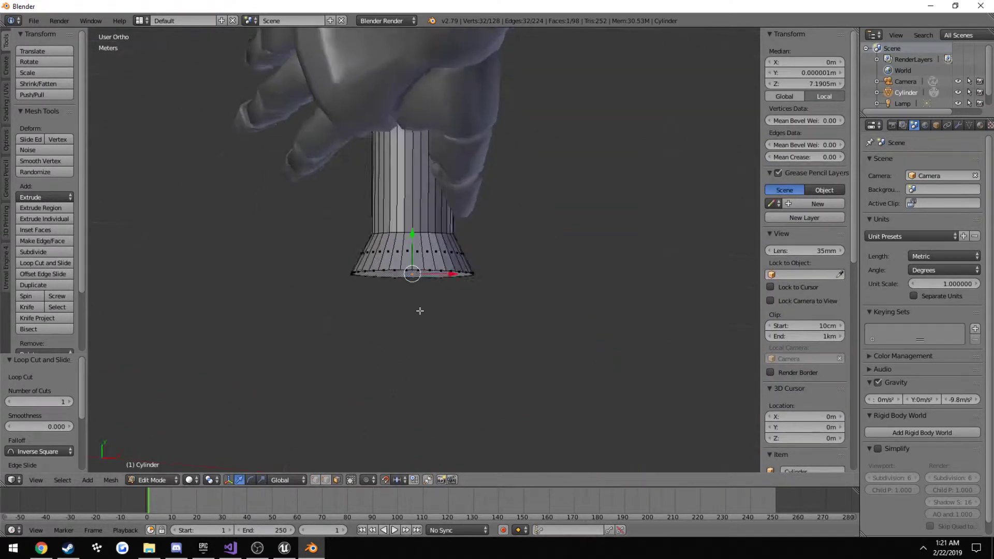
scroll(415, 262, up, 3)
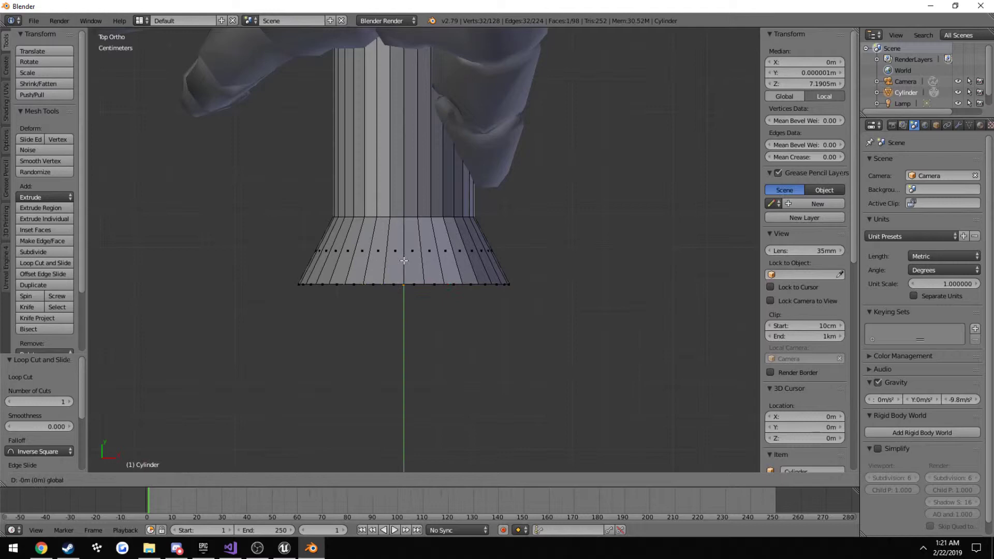
click(413, 338)
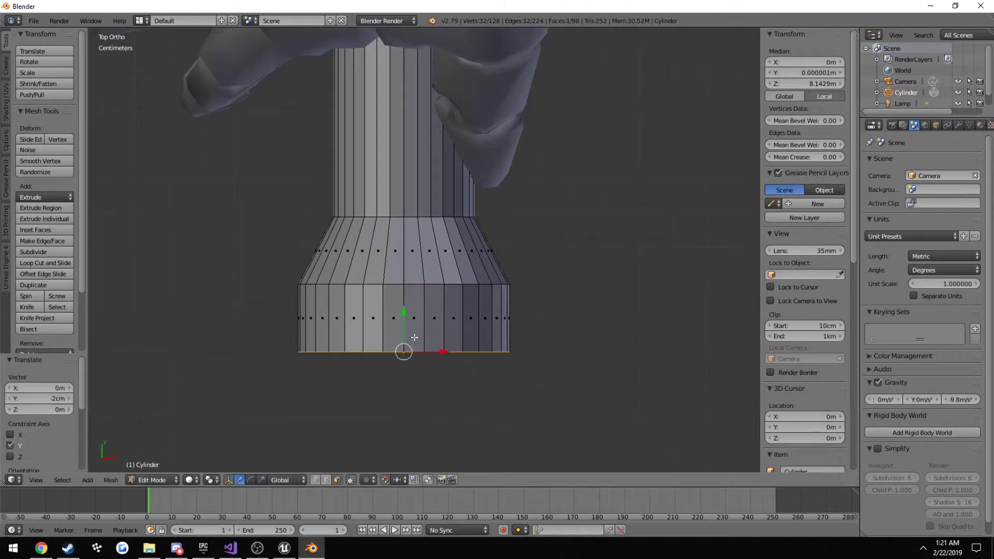
- Return to Object Mode and set the flashlight's X rotation to 0° so it stands upright
middle_drag(406, 347, 661, 325)
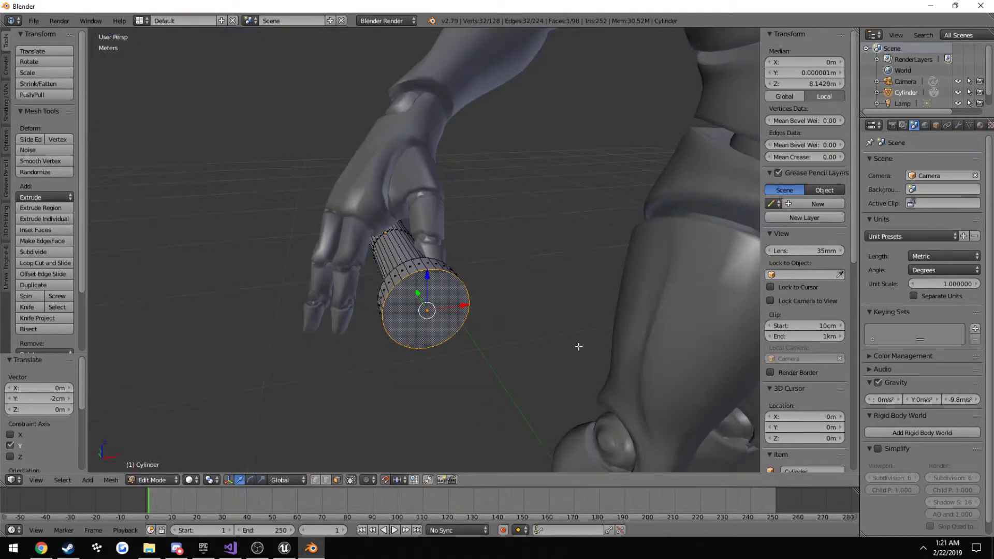
scroll(577, 347, down, 6)
middle_drag(577, 346, 559, 333)
scroll(575, 337, down, 4)
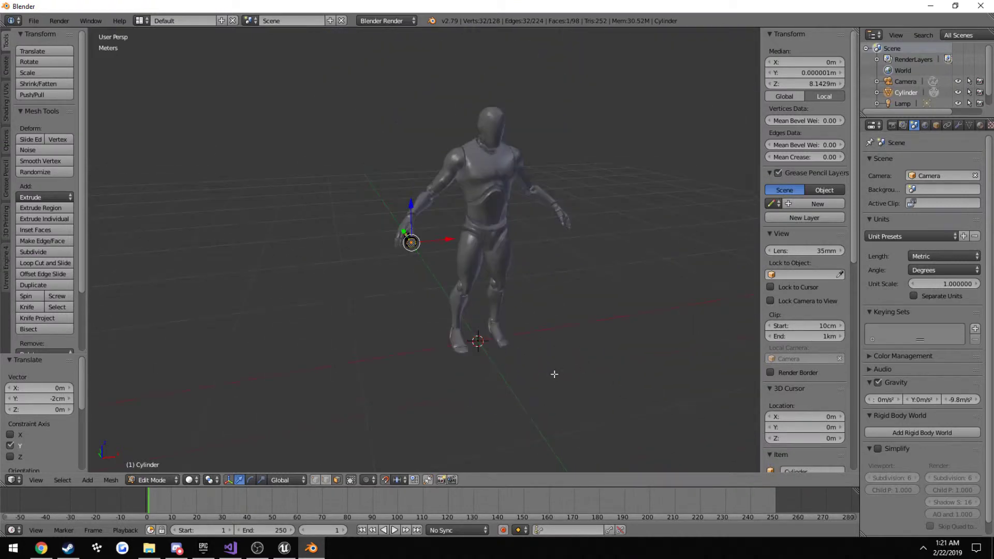
scroll(554, 372, up, 4)
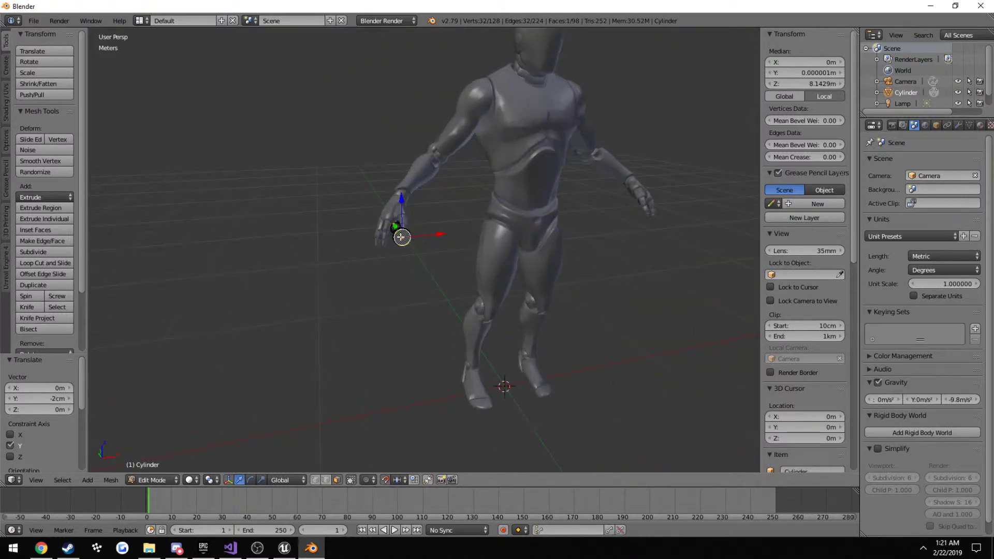
middle_drag(637, 207, 243, 276)
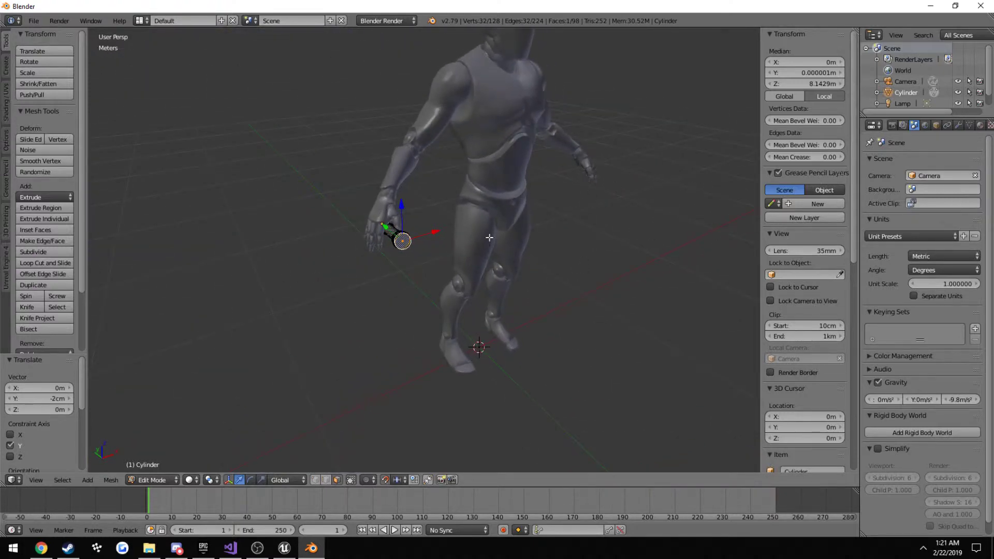
key(Tab)
click(794, 108)
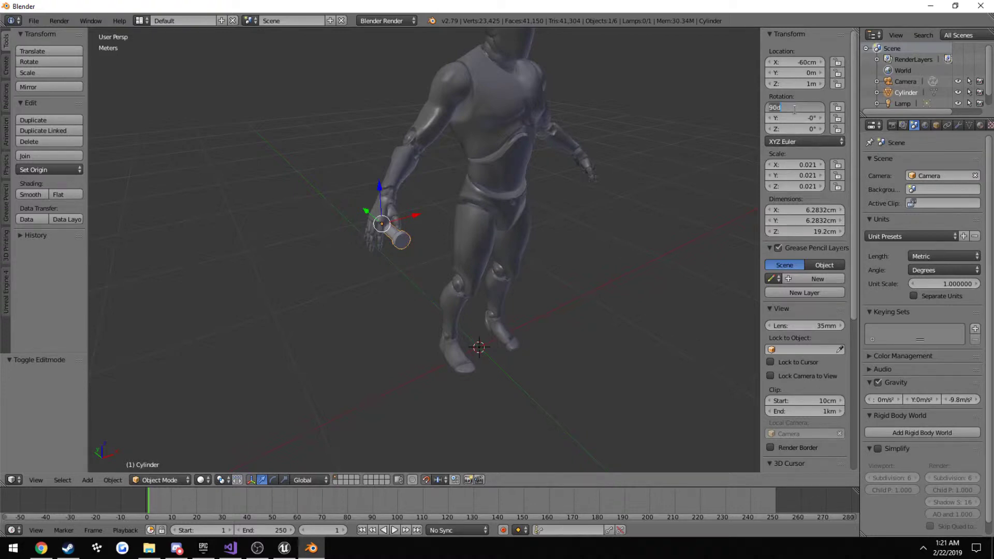
text(0)
key(Return)
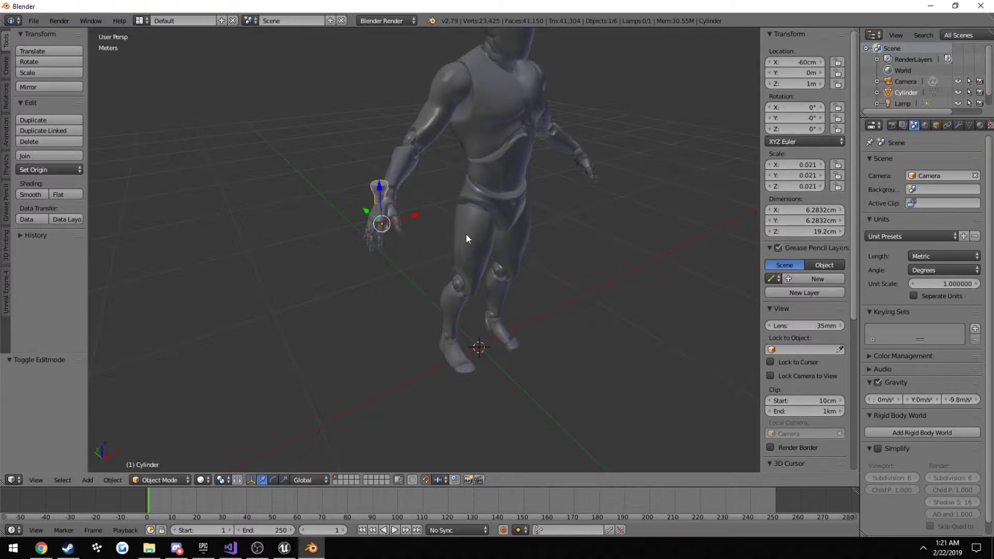
- Place the 3D cursor in empty space beside the mannequin's hand and snap it back to the scene center
key(KP_7)
key(KP_3)
scroll(466, 234, up, 3)
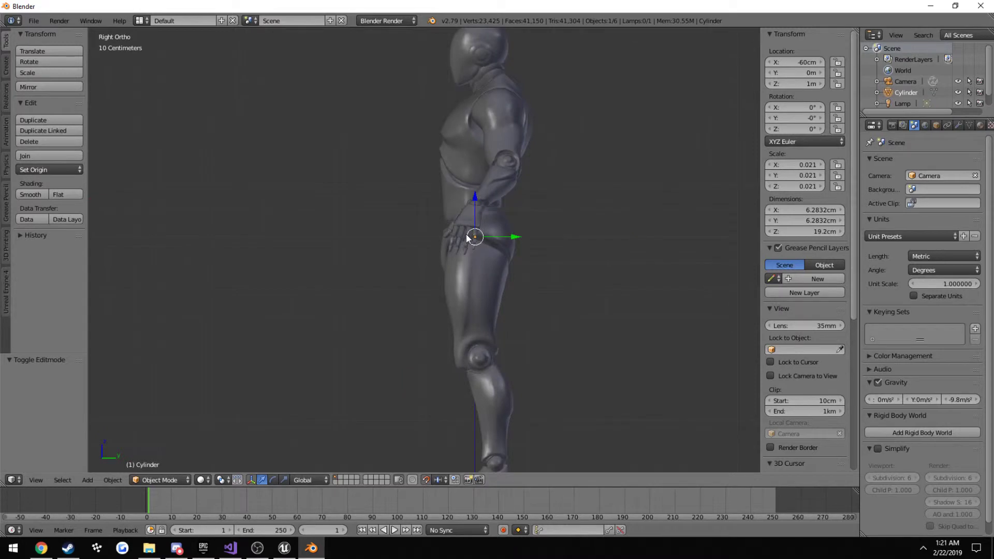
key(KP_1)
middle_drag(422, 322, 468, 367)
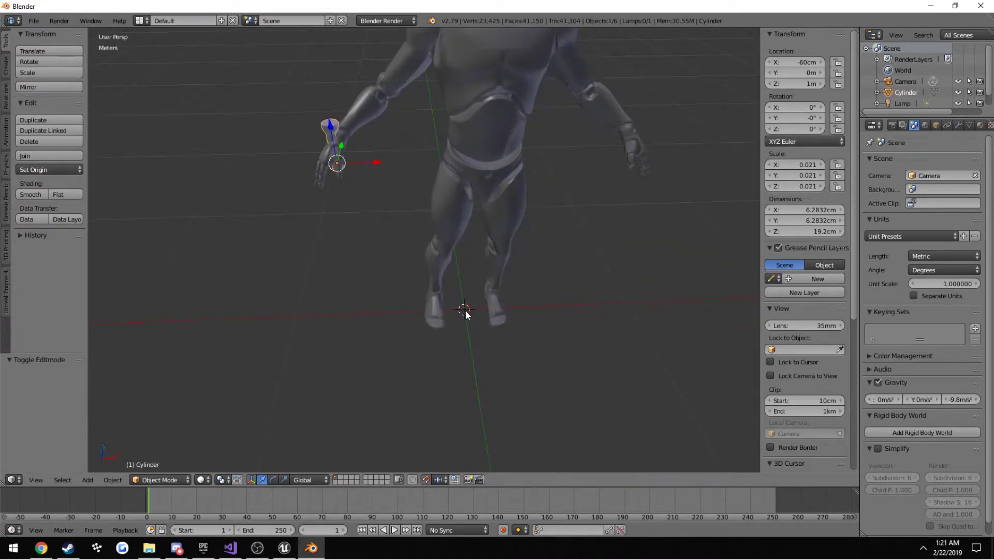
click(198, 151)
key(shift+s)
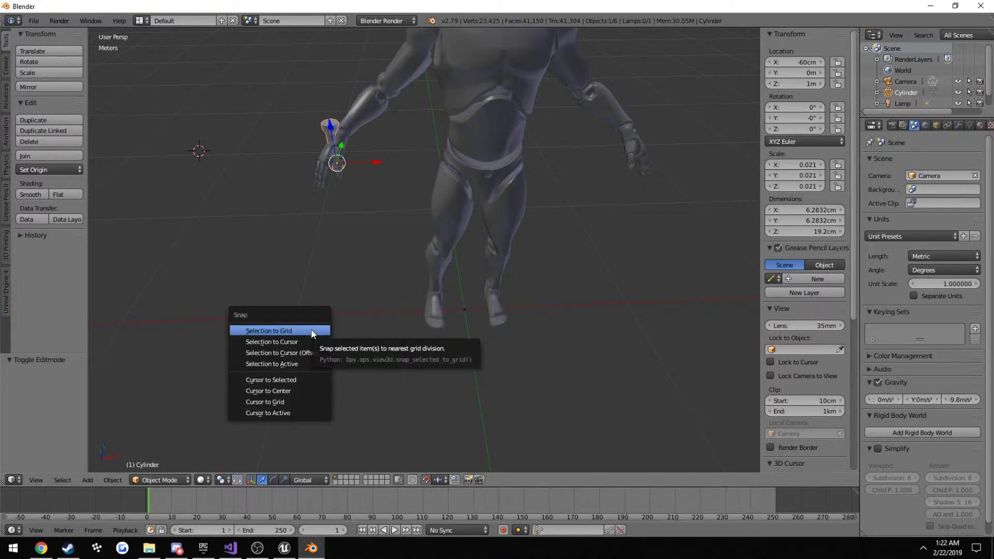
click(259, 392)
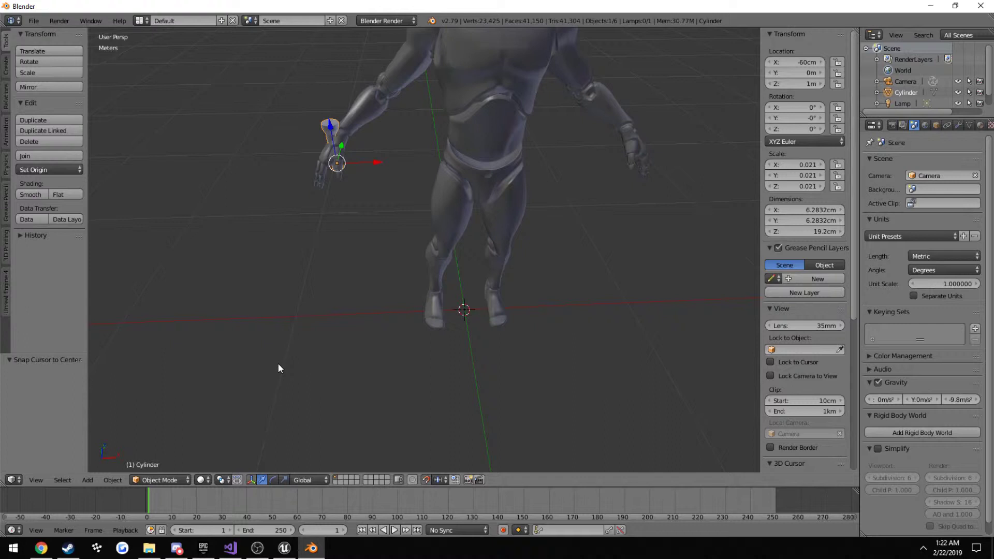
- Set the flashlight's origin to the 3D cursor and move its geometry to that origin
key(ctrl+shift+alt+c)
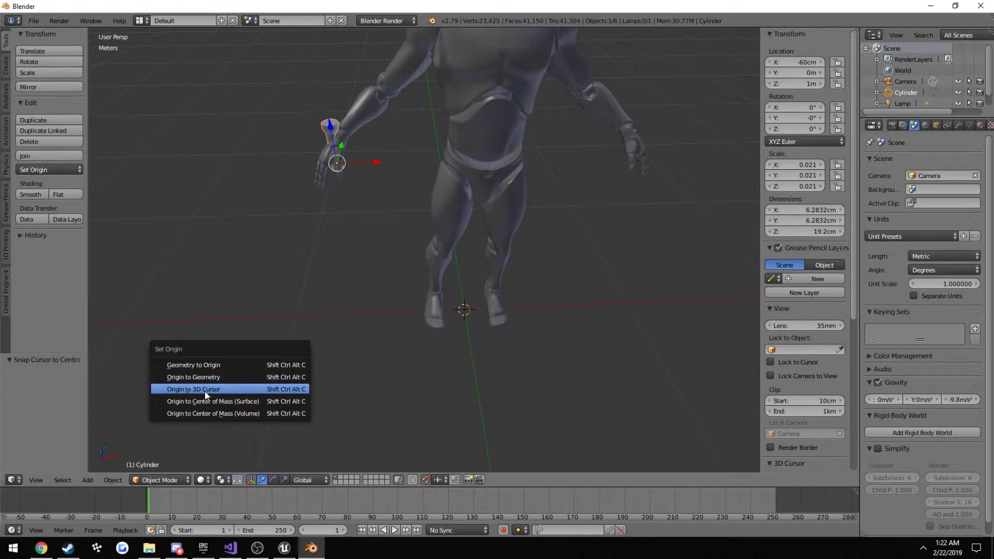
click(186, 389)
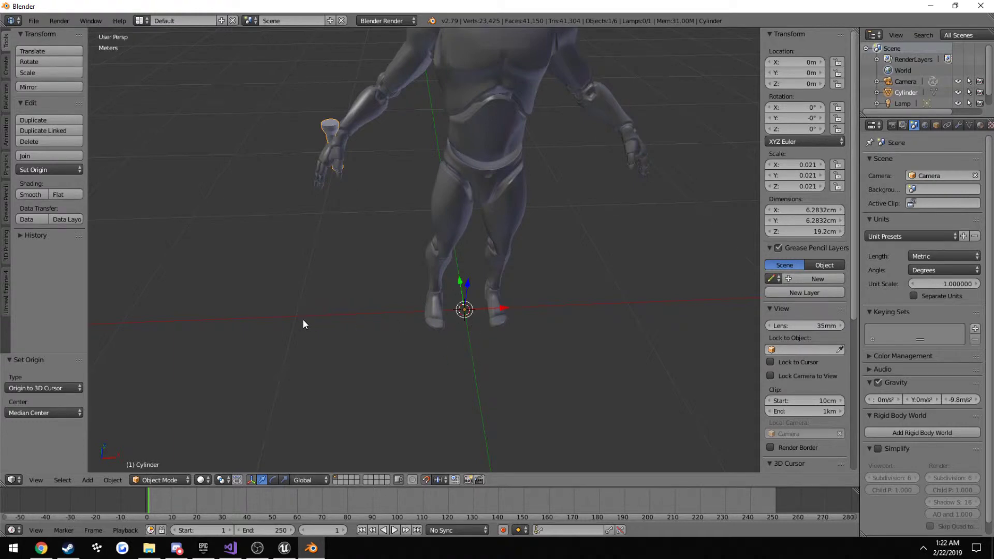
key(shift+ctrl+alt+c)
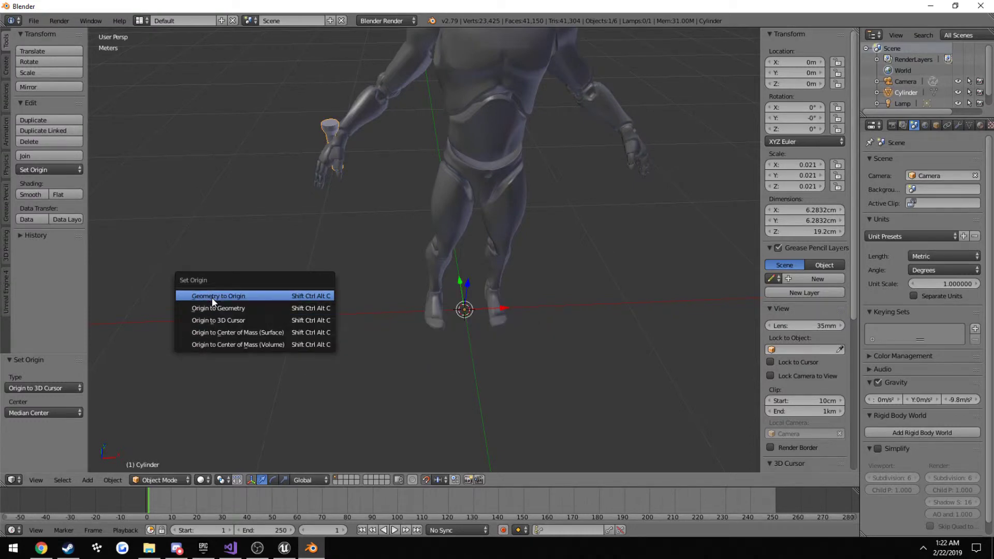
click(261, 293)
- Examine the flashlight's placement at the world origin from perspective, top, side and front views, including in wireframe
middle_drag(492, 358, 492, 307)
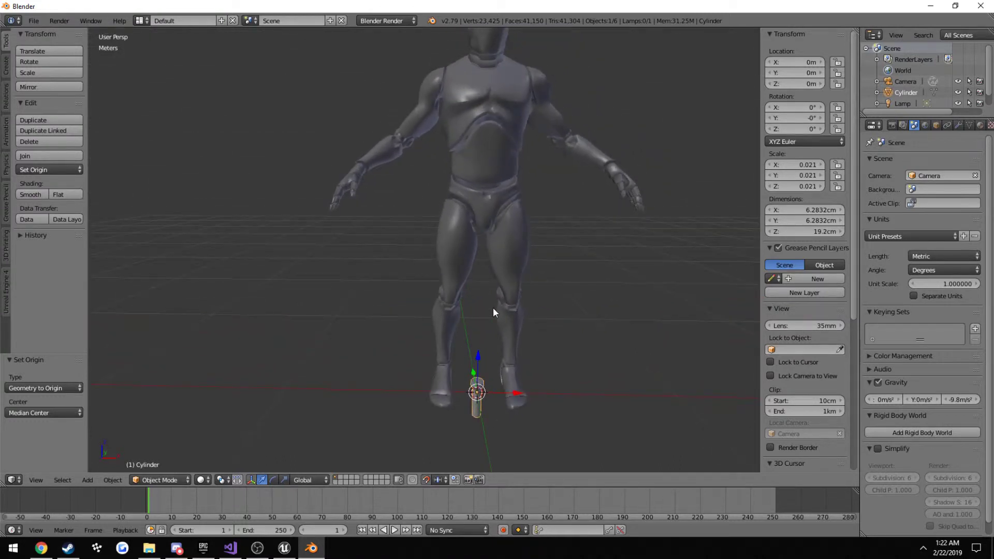
middle_drag(533, 356, 466, 395)
key(KP_7)
key(z)
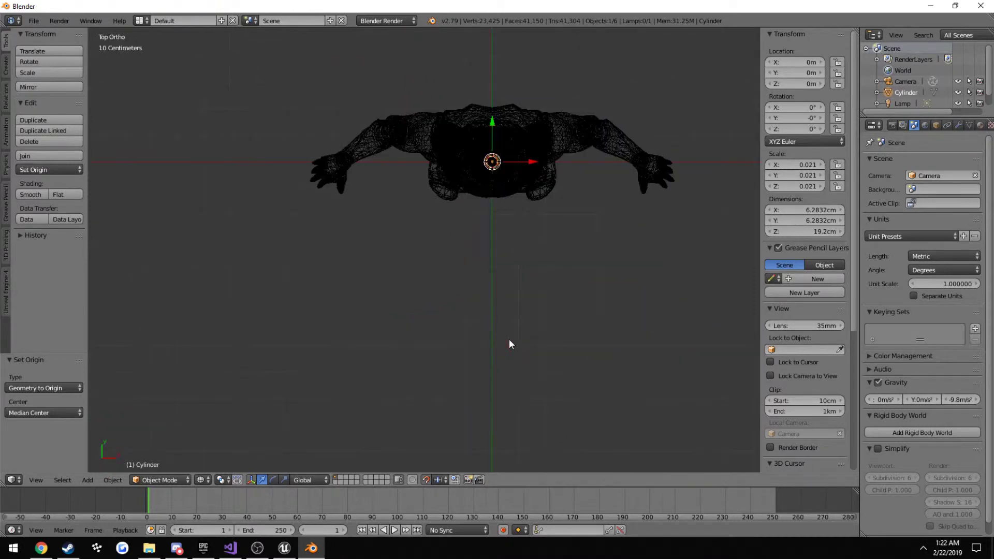
key(z)
middle_drag(506, 282, 488, 154)
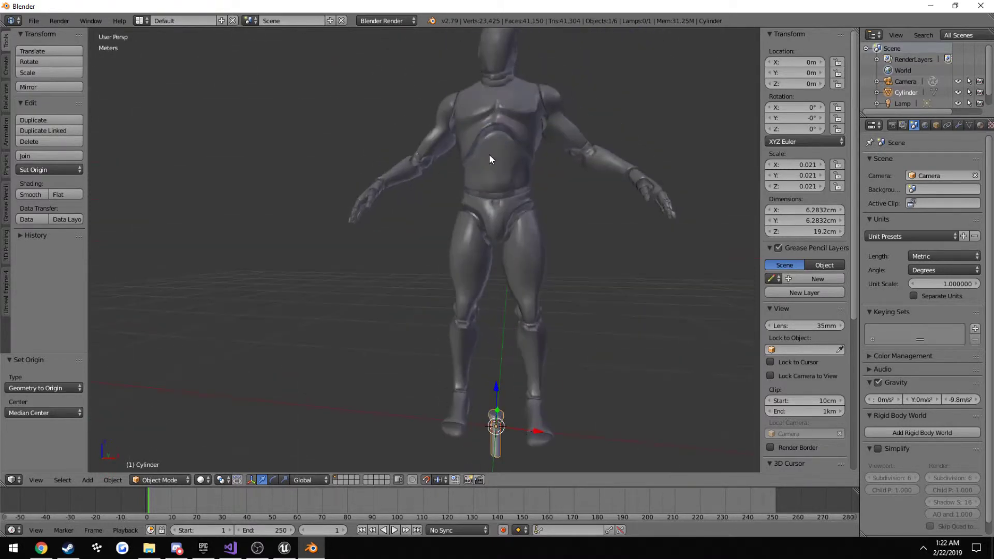
key(KP_7)
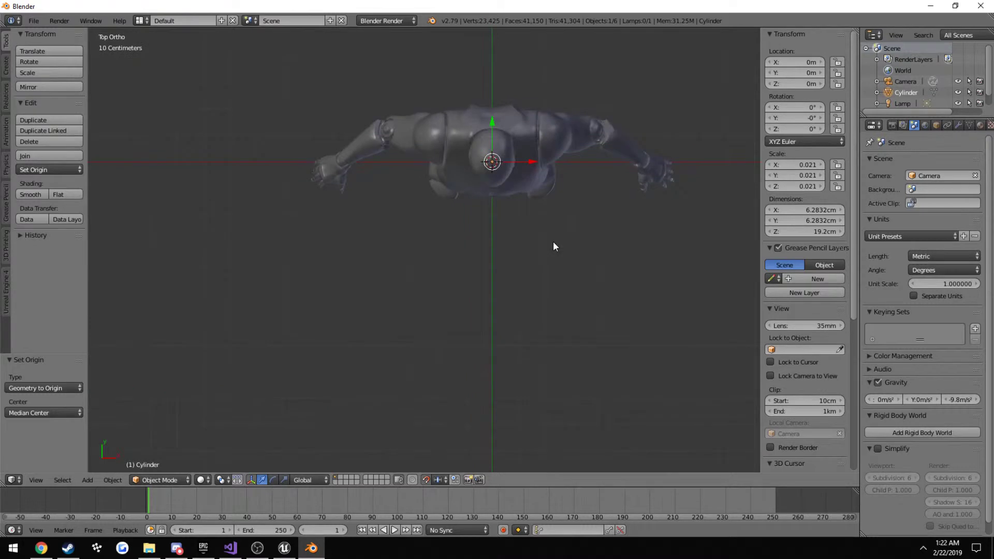
key(KP_3)
key(KP_1)
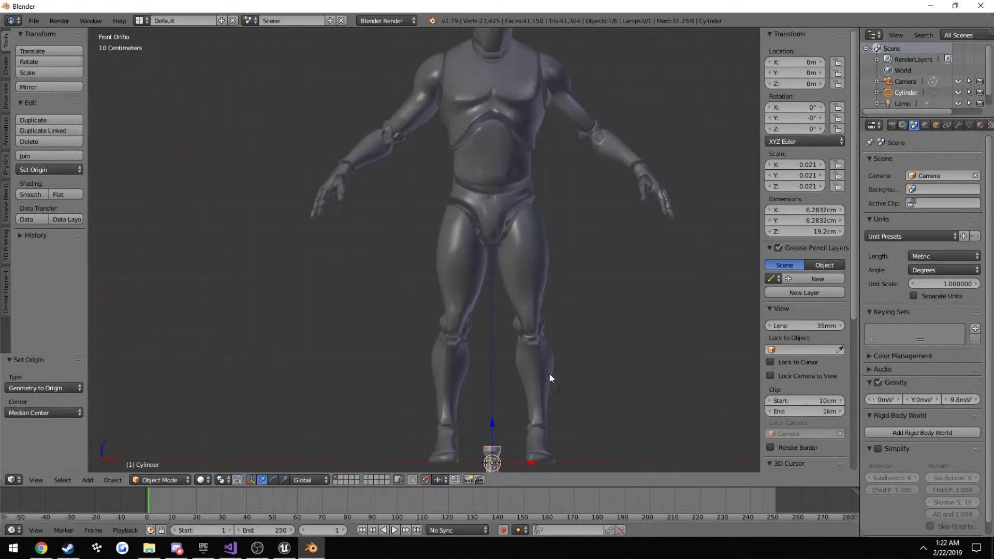
- Move the flashlight 13 cm up along Z in the front view to bring its base near the ground line
key(KP_Decimal)
scroll(435, 248, up, 5)
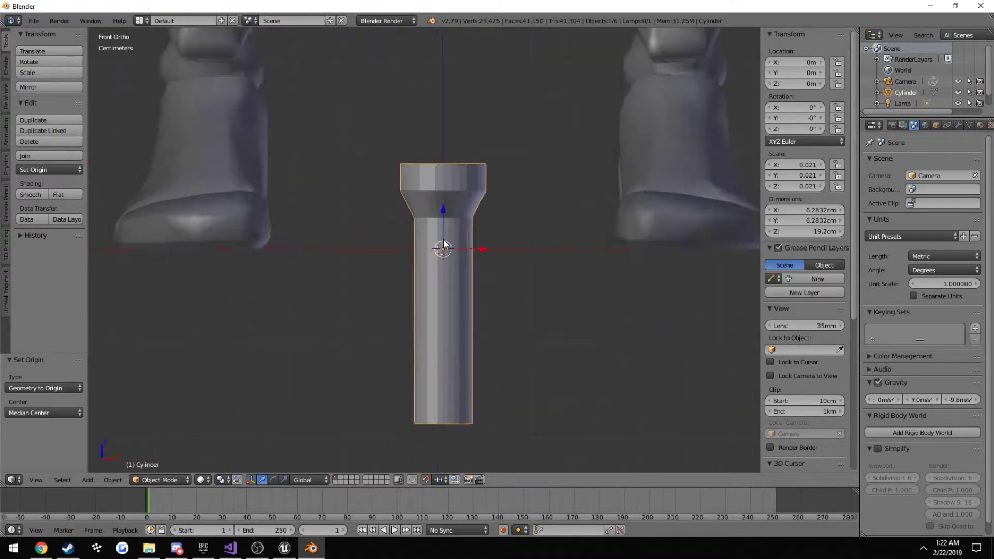
drag(458, 231, 471, 362)
scroll(467, 283, up, 6)
shift+middle_drag(522, 257, 435, 353)
scroll(474, 311, down, 5)
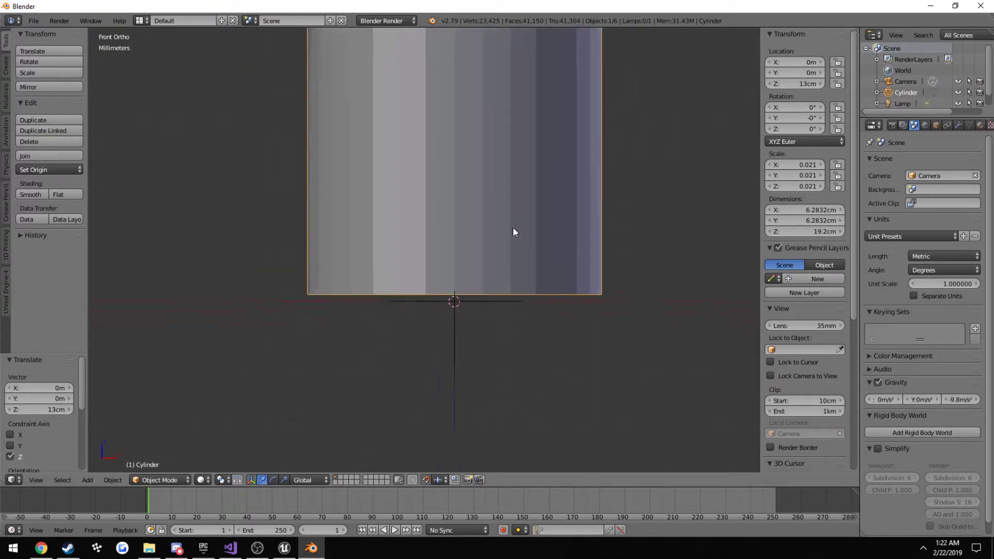
- Lower the flashlight by 3 mm along Z to fine-tune its height in the front view
shift+middle_drag(526, 164, 559, 431)
shift+middle_drag(501, 143, 468, 378)
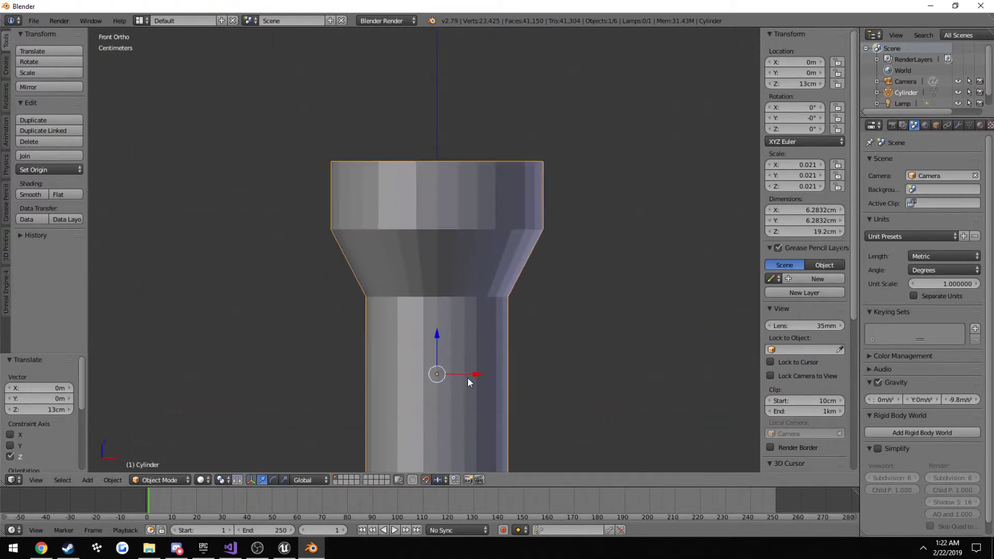
scroll(442, 388, up, 5)
shift+middle_drag(451, 413, 450, 315)
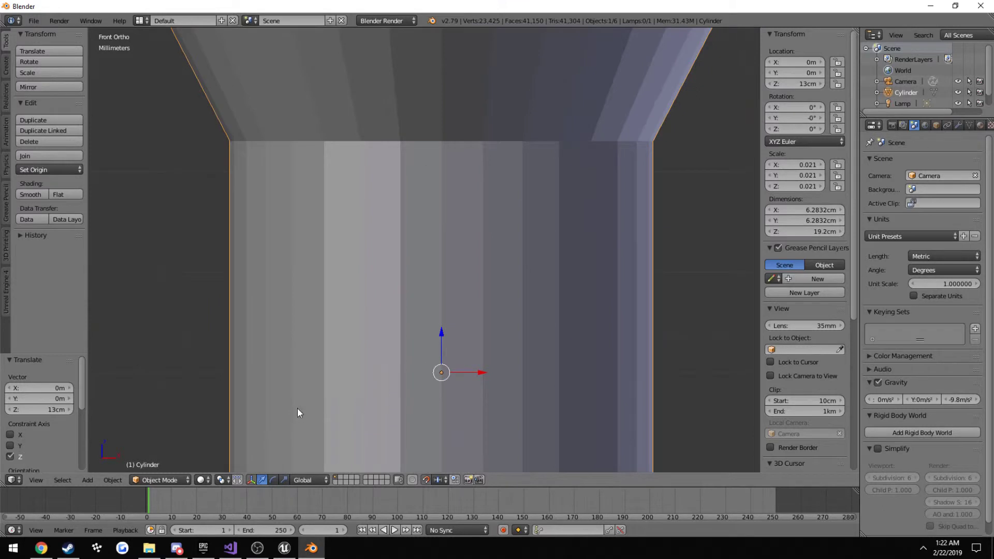
shift+middle_drag(297, 408, 325, 338)
scroll(371, 317, up, 3)
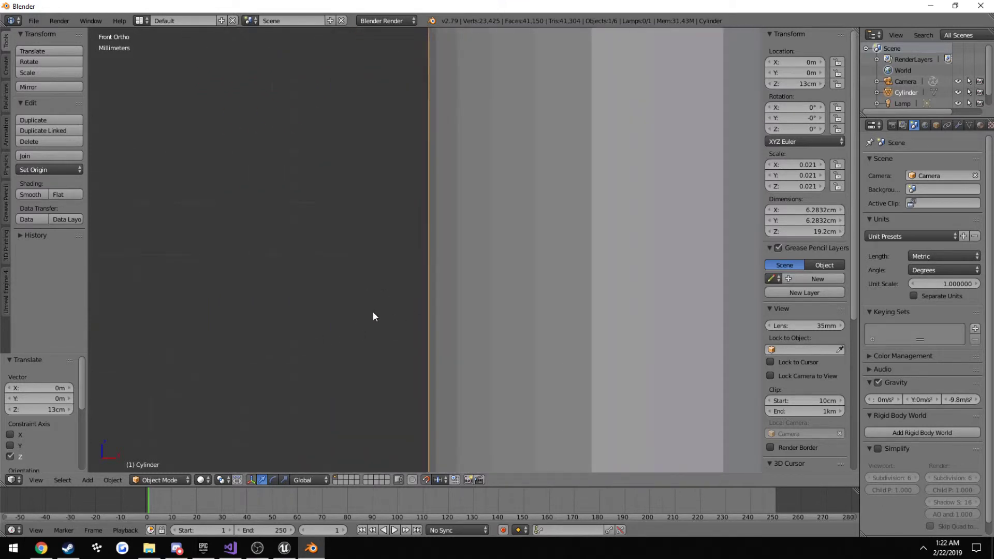
ctrl+scroll(508, 318, right, 5)
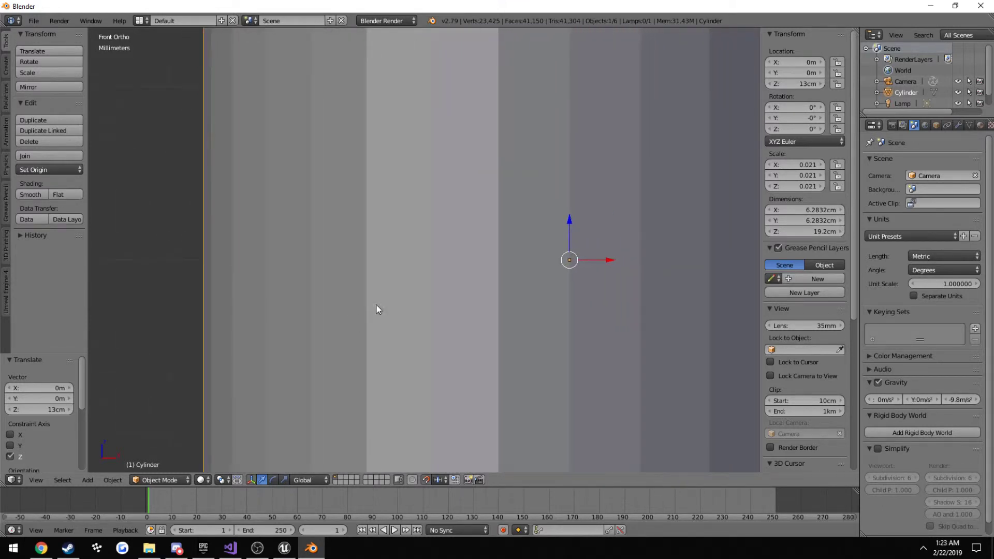
drag(569, 239, 564, 293)
- Raise the flashlight 1 cm along Z to a Z location of 13.7 cm
scroll(562, 311, down, 5)
shift+scroll(517, 316, up, 10)
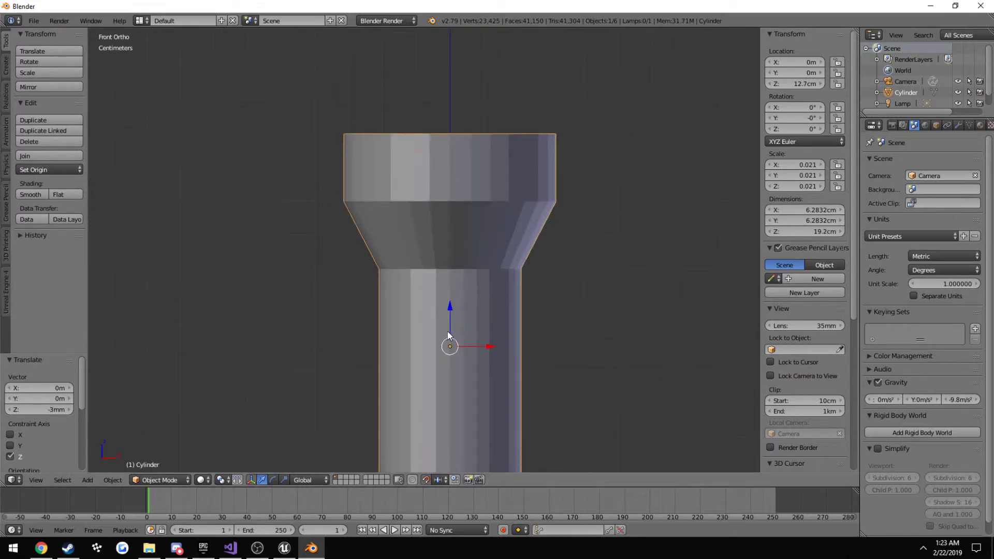
drag(448, 332, 450, 309)
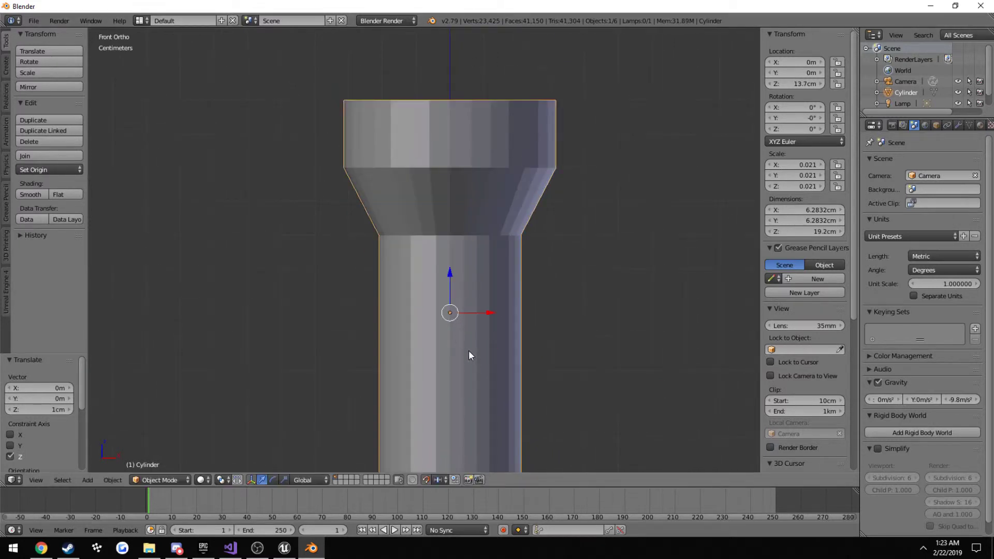
shift+middle_drag(470, 355, 509, 199)
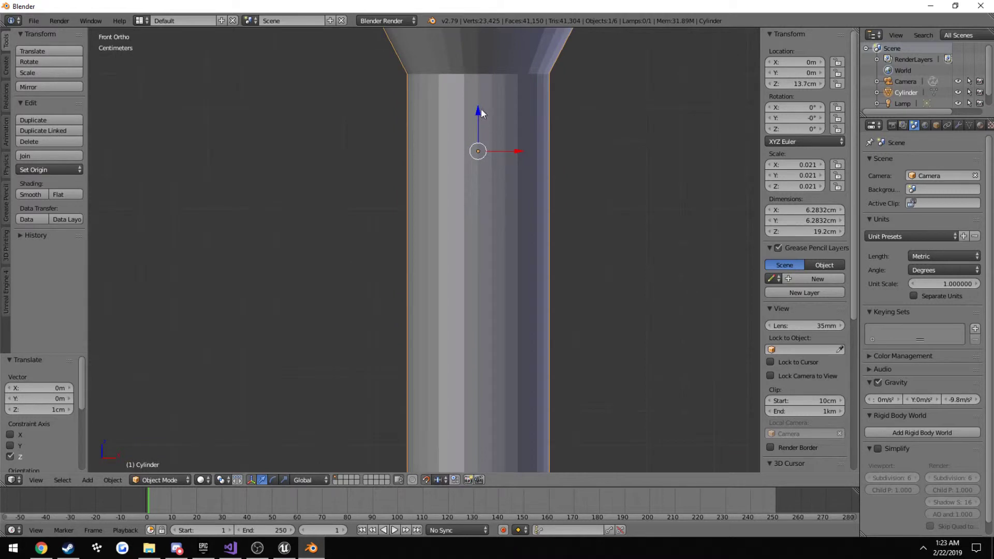
drag(478, 120, 480, 153)
key(ctrl+z)
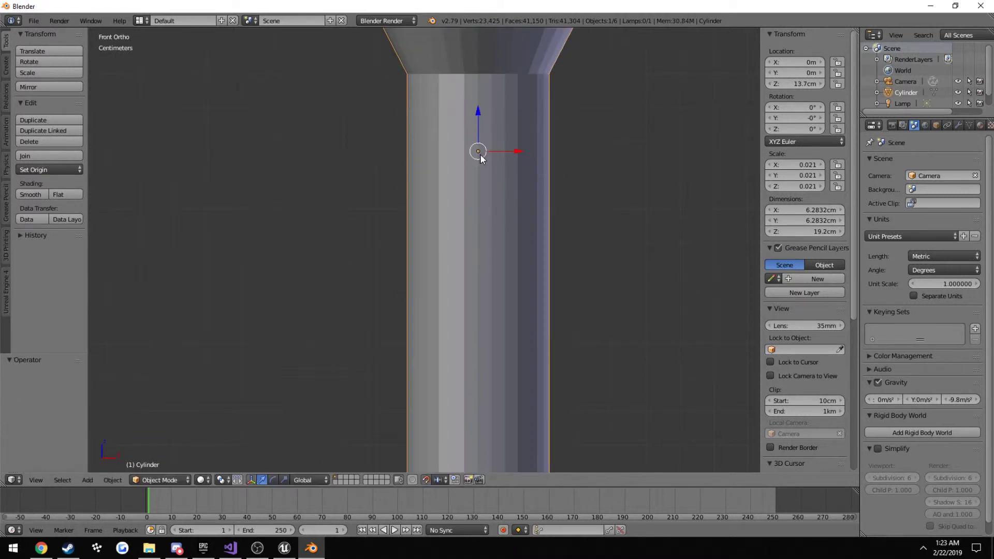
- Undo the flashlight's last two moves along Z, the 1 cm raise and the 3 mm lowering
key(ctrl+z)
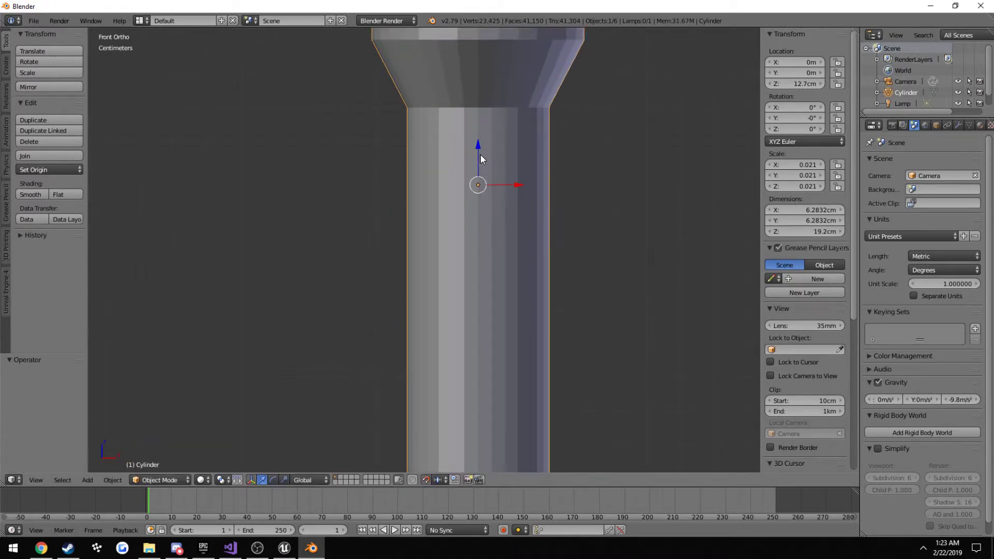
shift+middle_drag(502, 272, 510, 138)
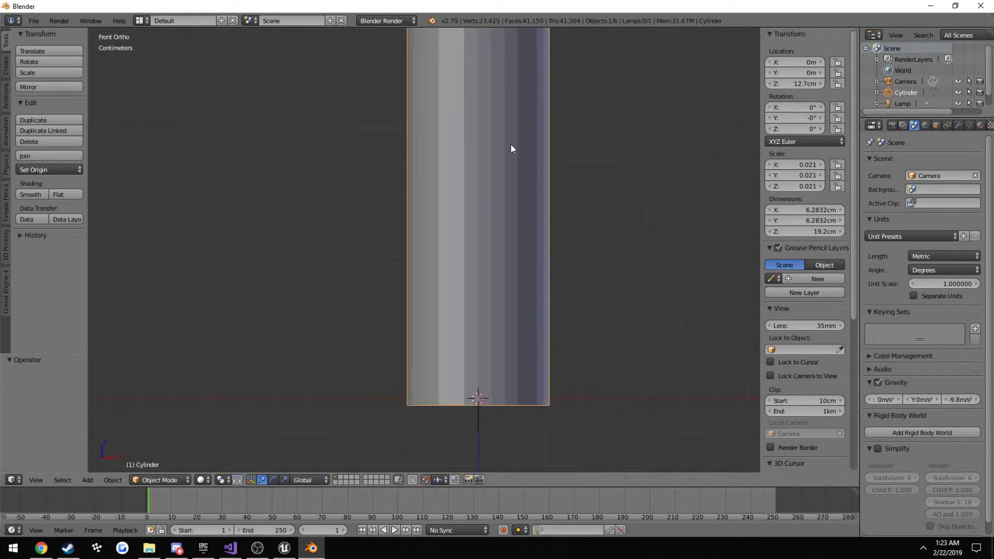
key(ctrl+shift+z)
key(ctrl+z)
key(ctrl+shift+z)
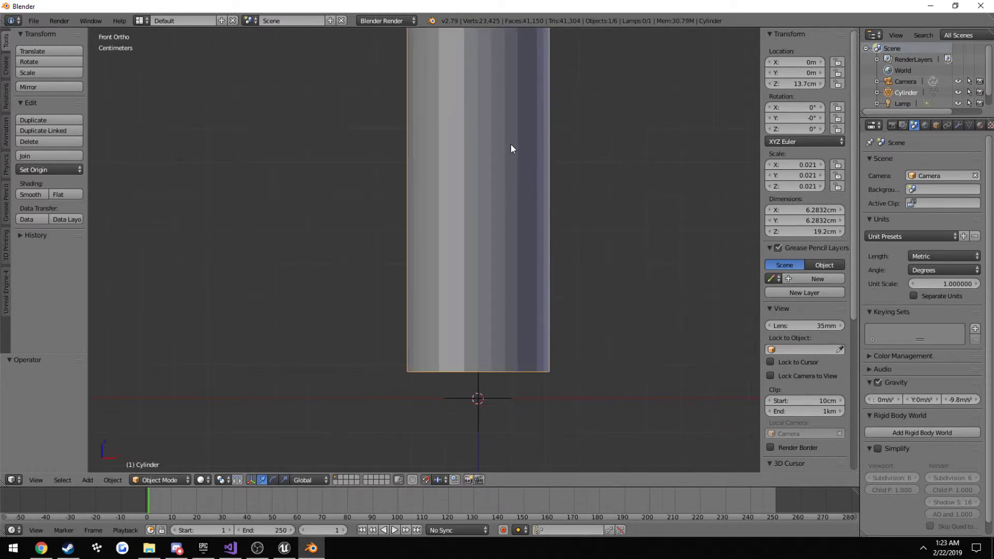
key(ctrl+z)
key(ctrl+z)
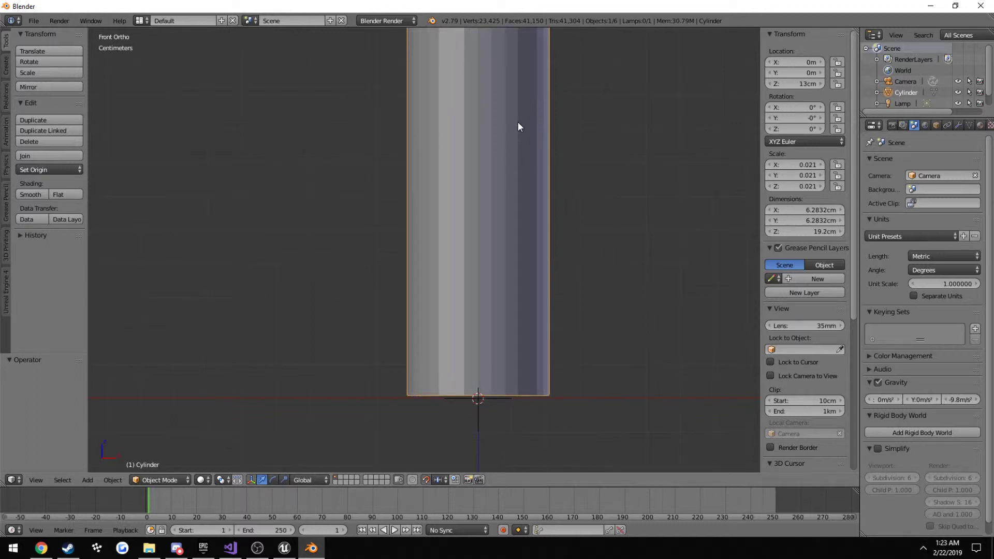
- Try to nudge the flashlight slightly down along Z toward the ground line in the front view
scroll(517, 125, up, 6)
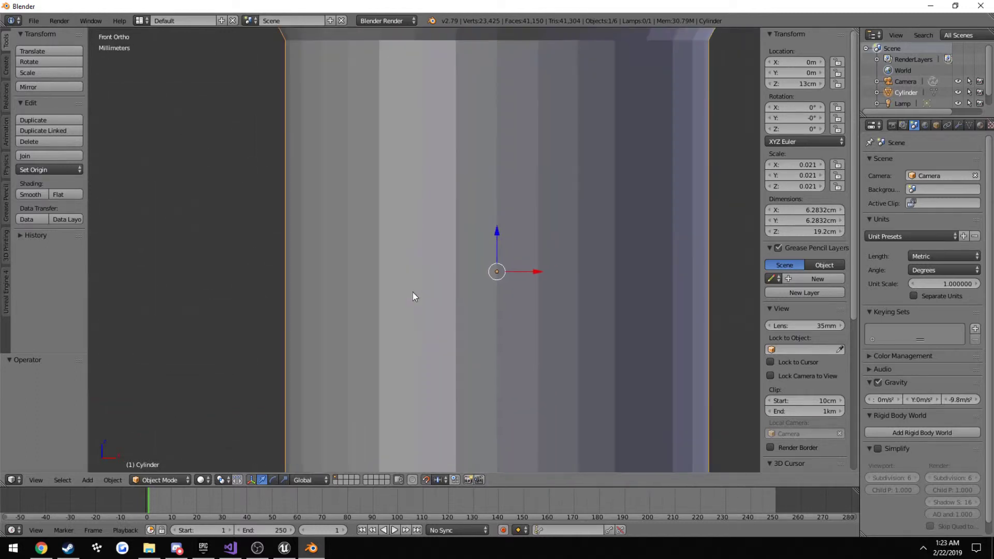
drag(496, 249, 495, 253)
scroll(494, 290, down, 5)
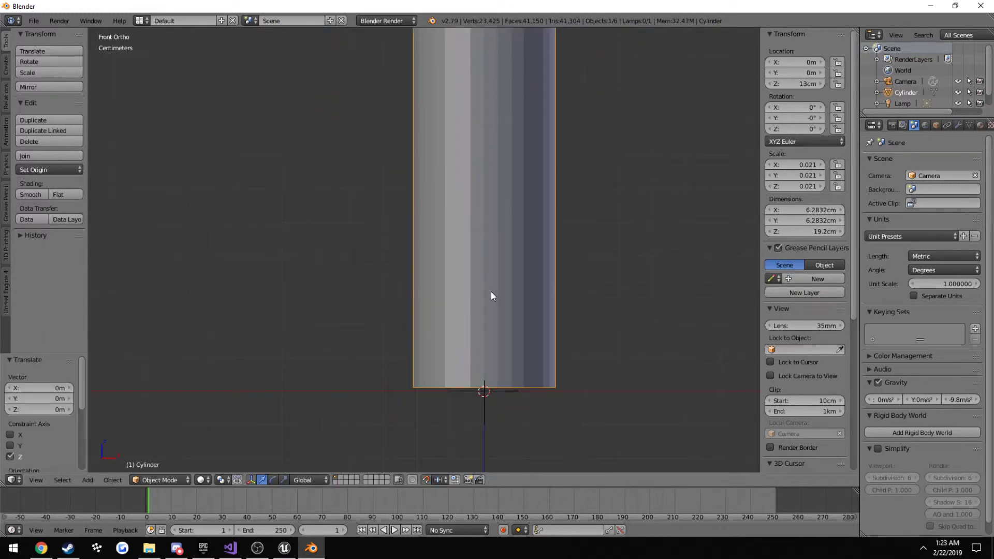
- Set the flashlight's origin to the 3D cursor at its base
scroll(489, 293, down, 6)
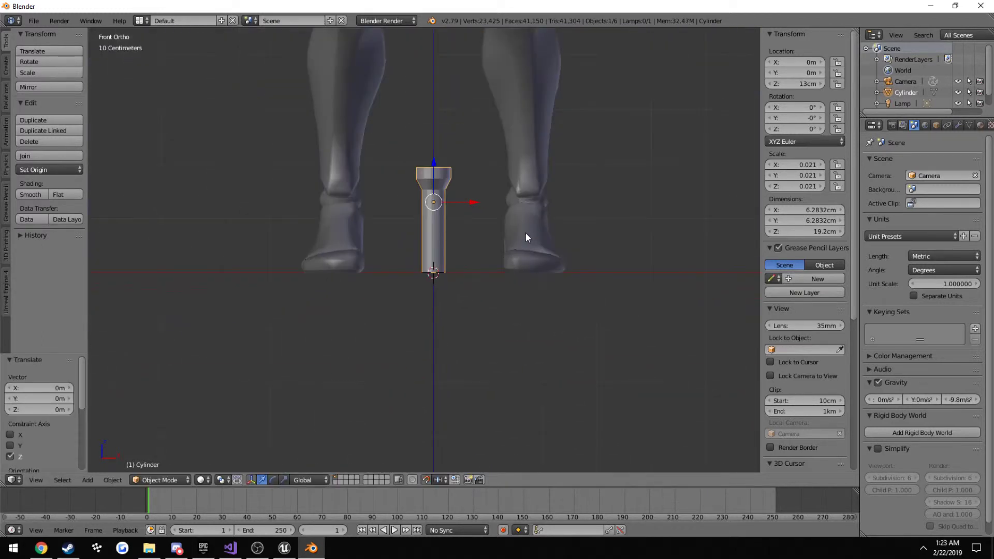
middle_drag(526, 234, 388, 247)
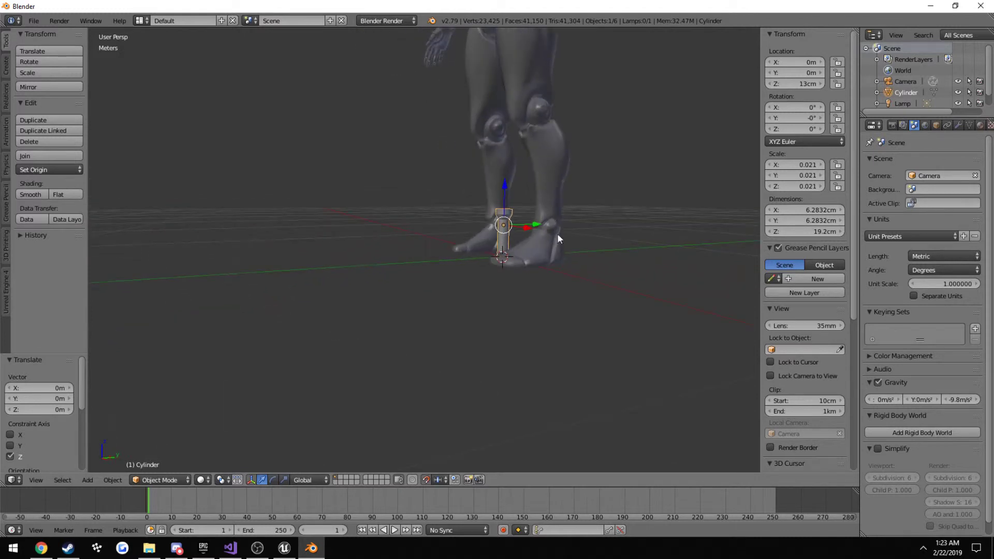
middle_drag(502, 261, 646, 267)
mouse_move(475, 259)
middle_down()
mouse_move(499, 237)
mouse_move(475, 278)
middle_up()
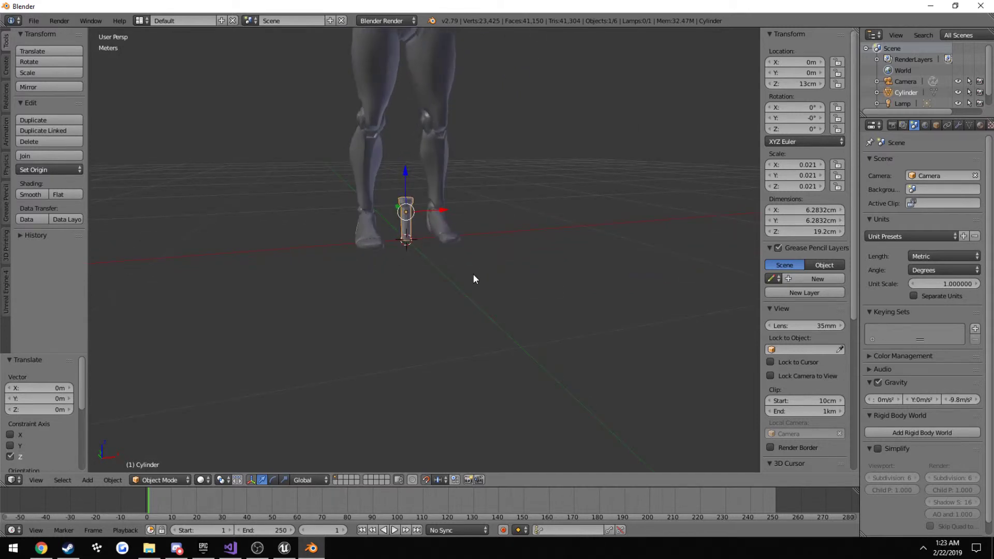
key(shift+ctrl+alt+c)
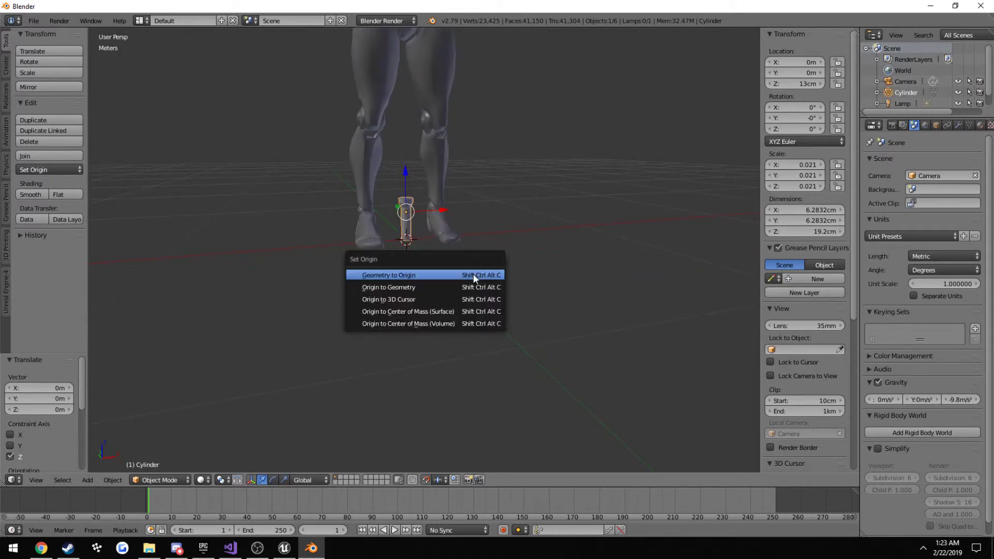
click(416, 301)
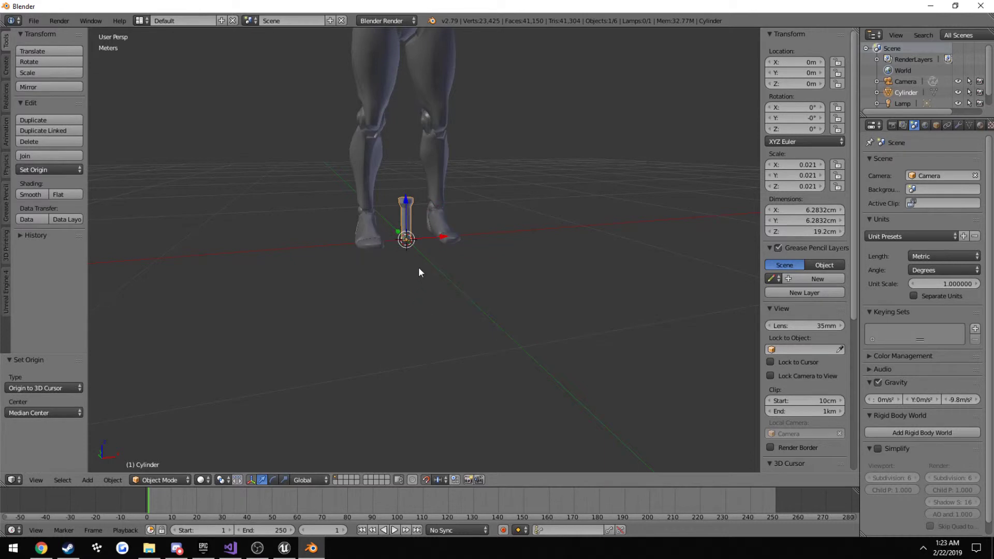
middle_drag(418, 267, 295, 280)
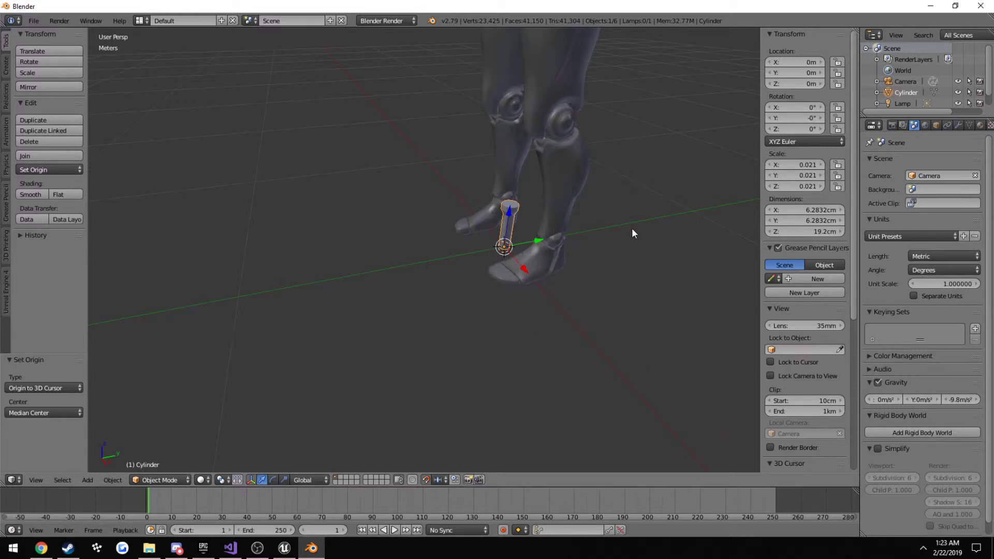
- Add a new material to the flashlight and name it MaterialBase
click(926, 124)
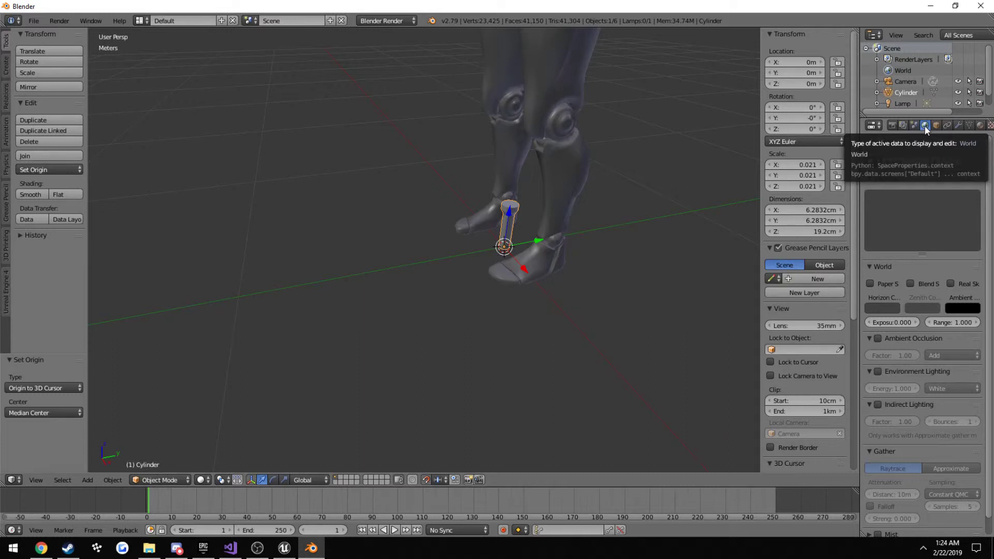
click(981, 126)
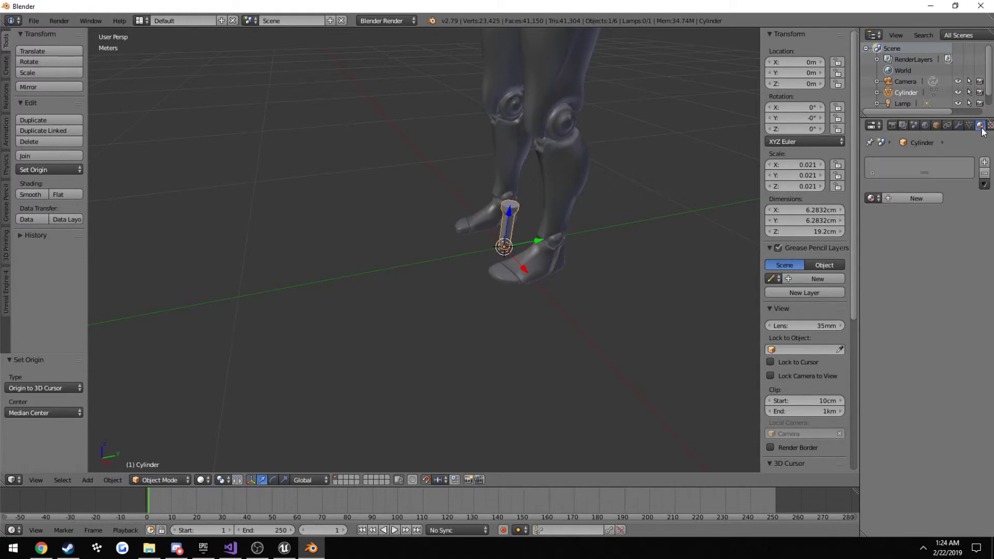
click(912, 198)
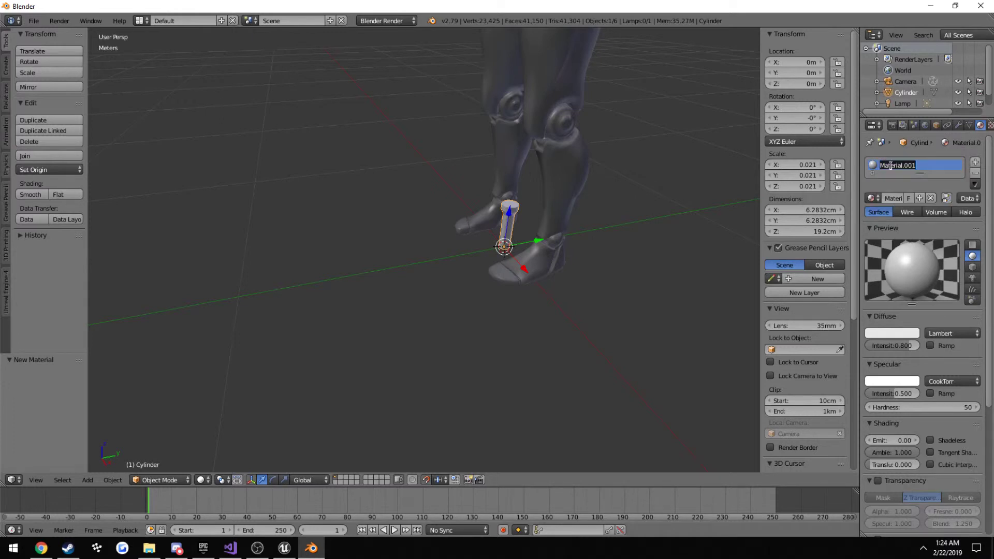
text(MaterialBase)
key(Return)
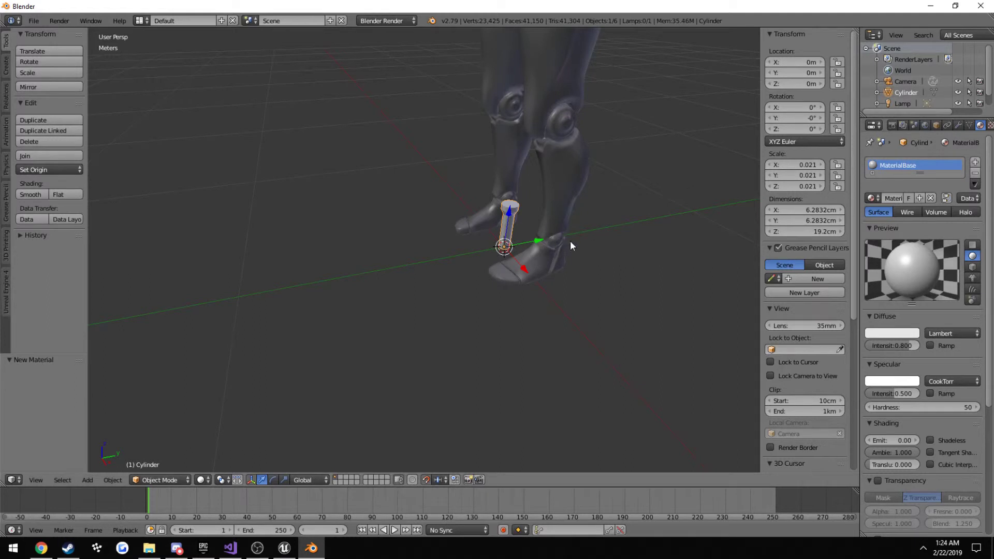
- Rename the Cylinder object as FlashLight
middle_drag(571, 242, 630, 218)
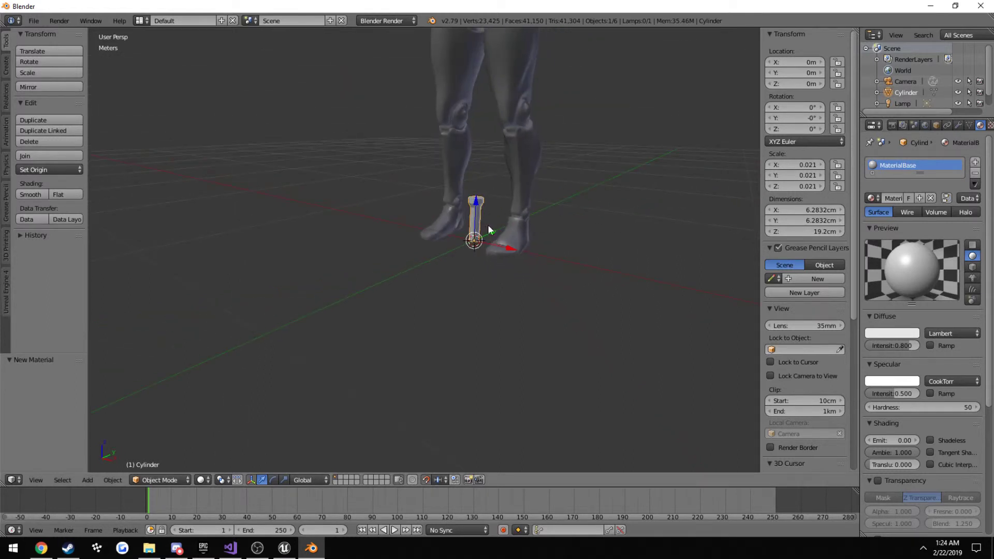
double_click(900, 93)
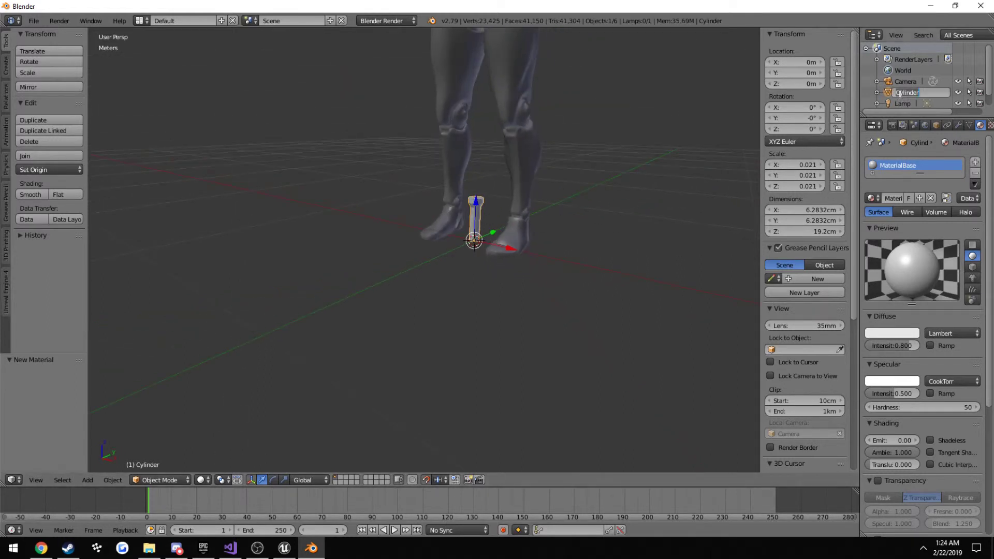
text(FlashLight)
key(Return)
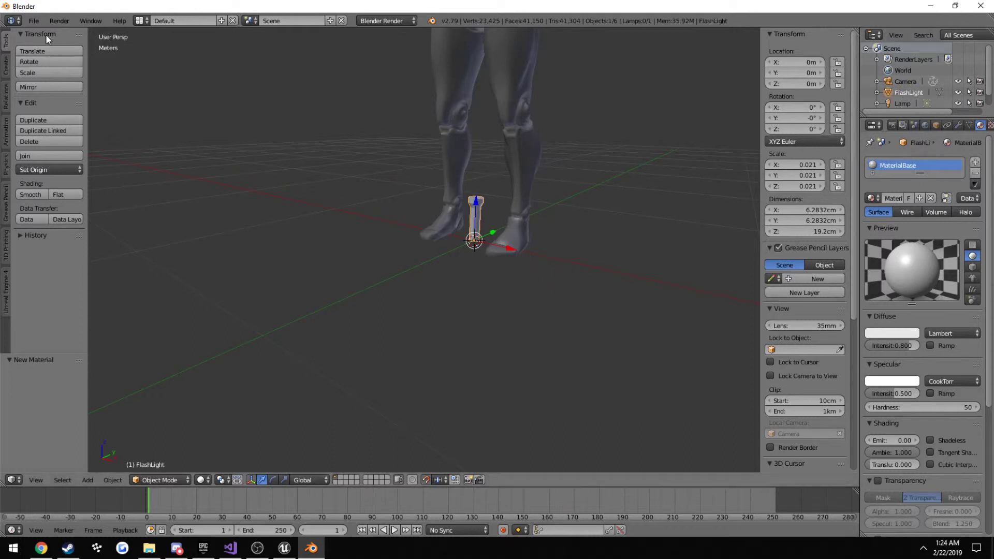
- Save the Blender file on the Desktop as FlashLightTutorial
click(34, 20)
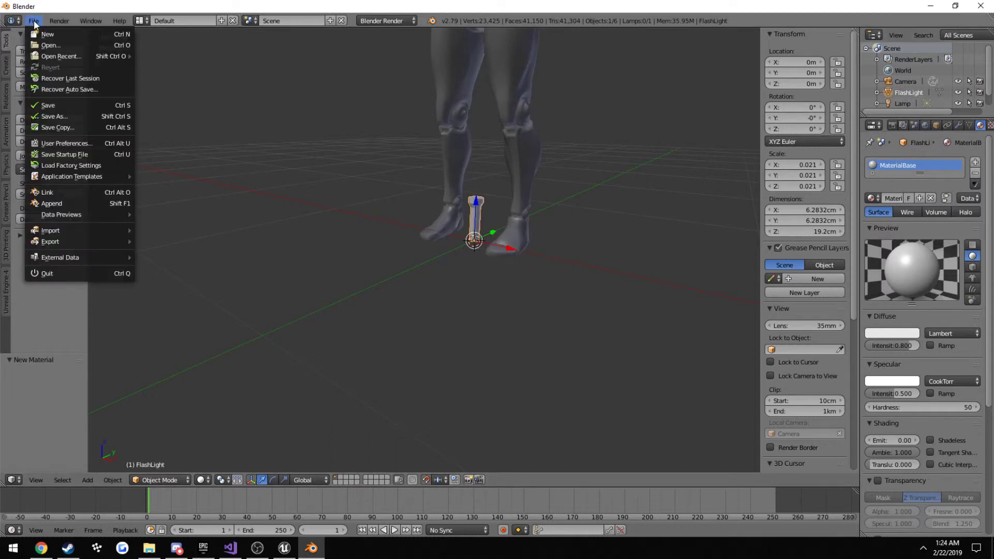
click(56, 112)
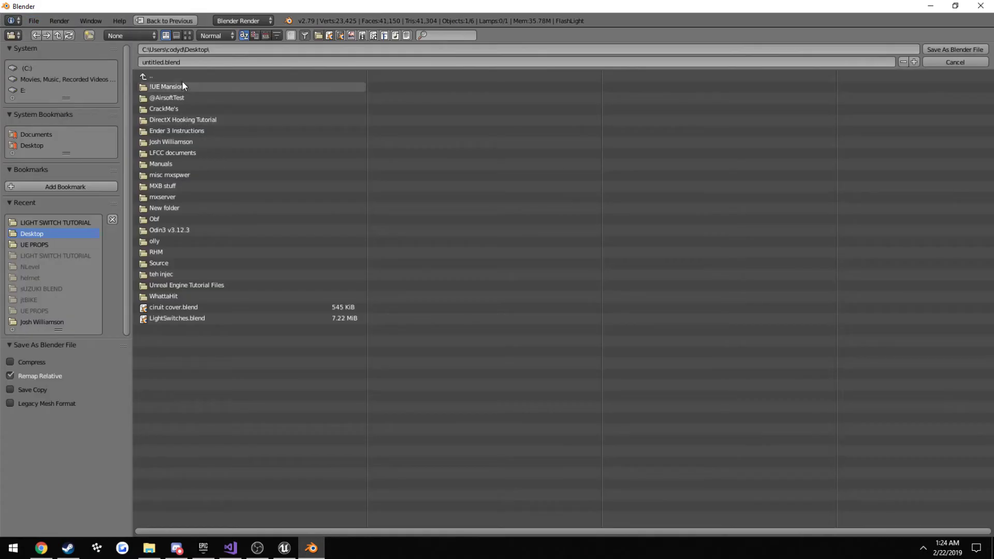
click(171, 61)
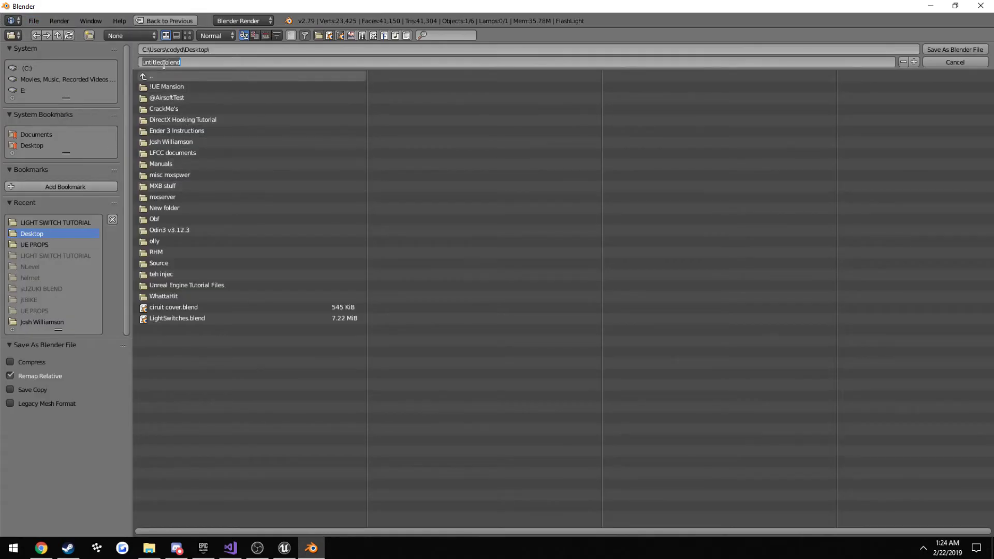
double_click(164, 62)
key(BackSpace)
text(FlashLightTutorial)
key(Return)
key(Return)
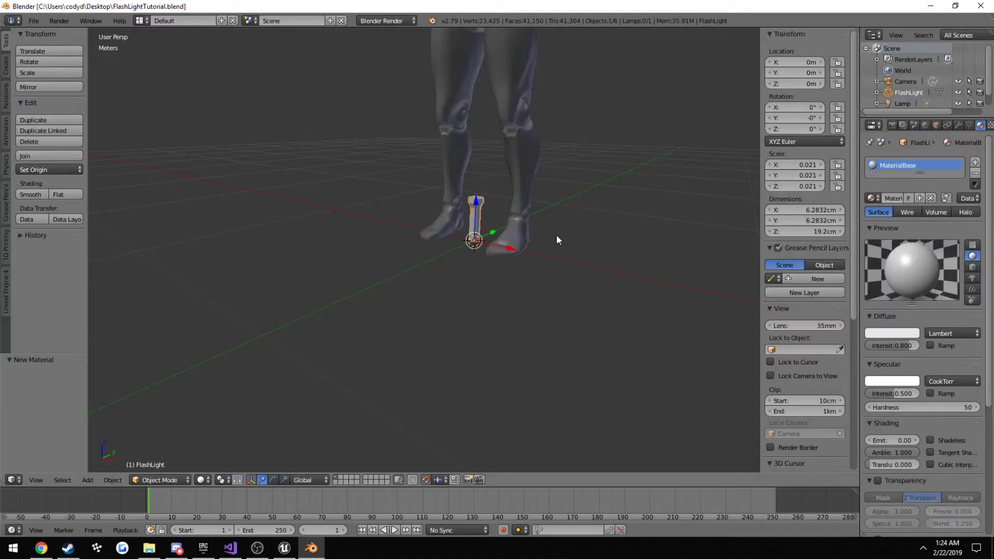
- Export only the selected flashlight as an FBX file named FlashLight on the Desktop
click(33, 22)
mouse_move(70, 242)
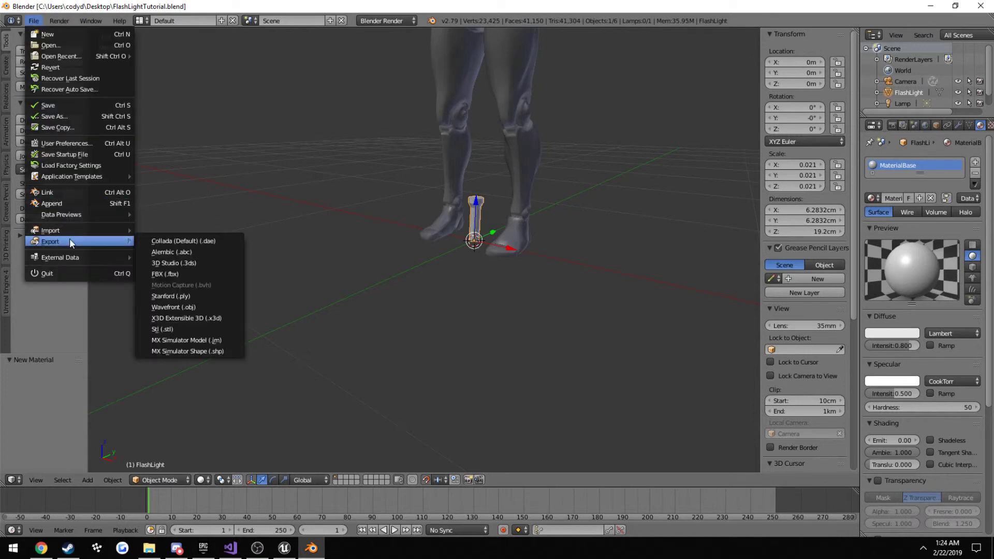
click(192, 274)
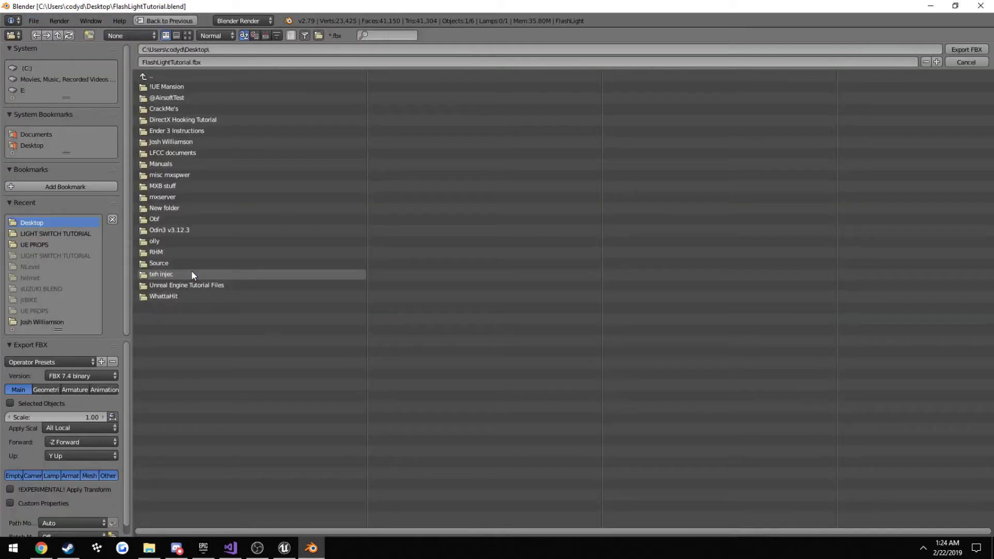
click(10, 404)
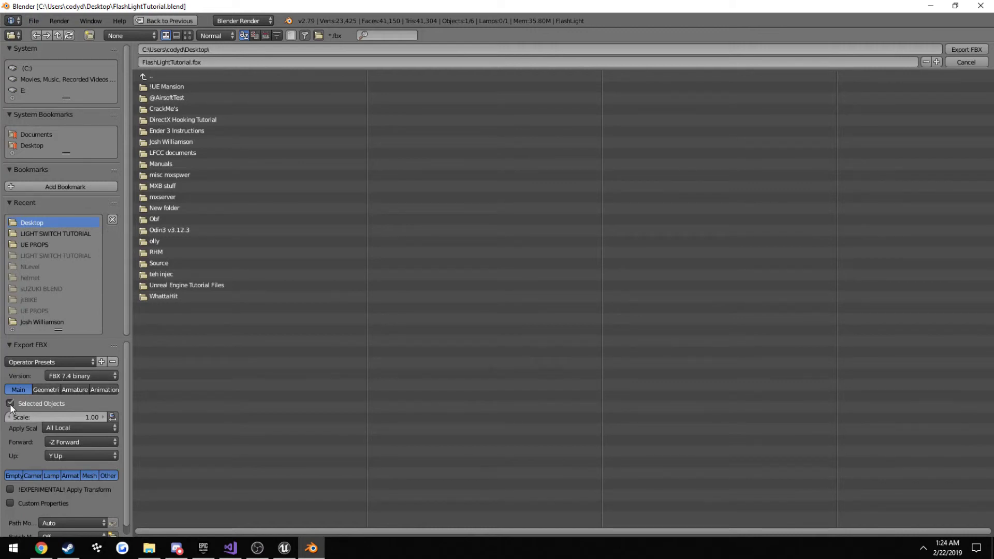
click(186, 62)
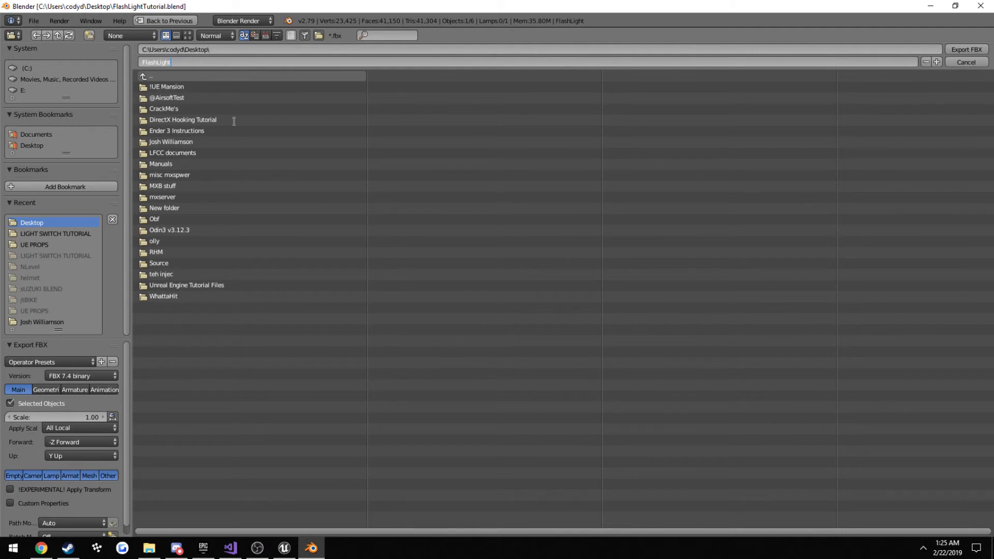
key(Return)
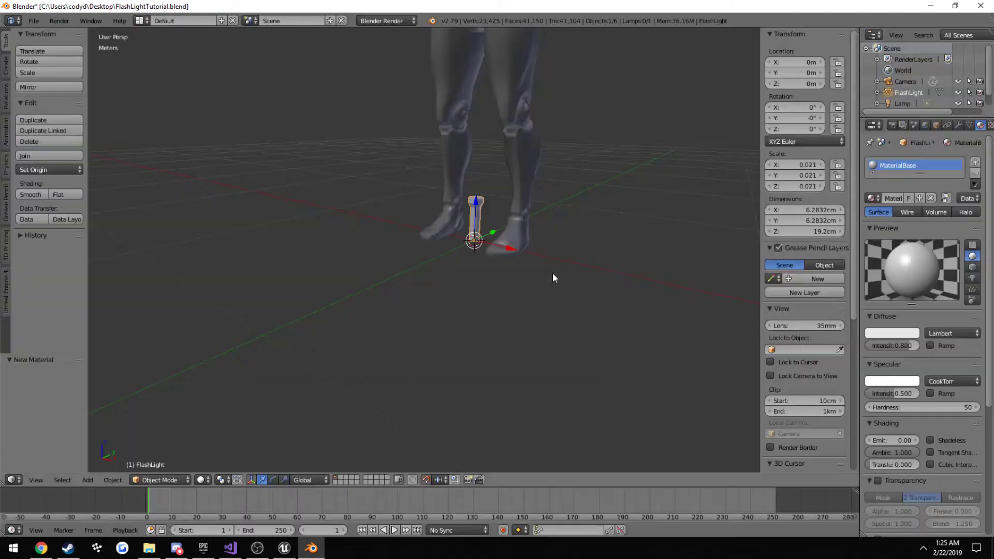
- Switch to the Unreal Editor and open the Flashlight content folder
key(super+d)
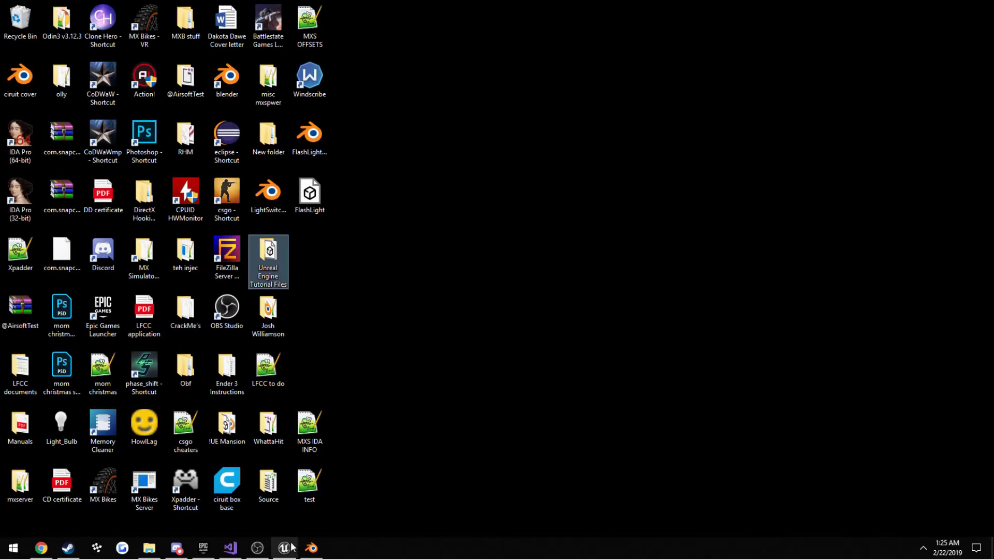
click(285, 547)
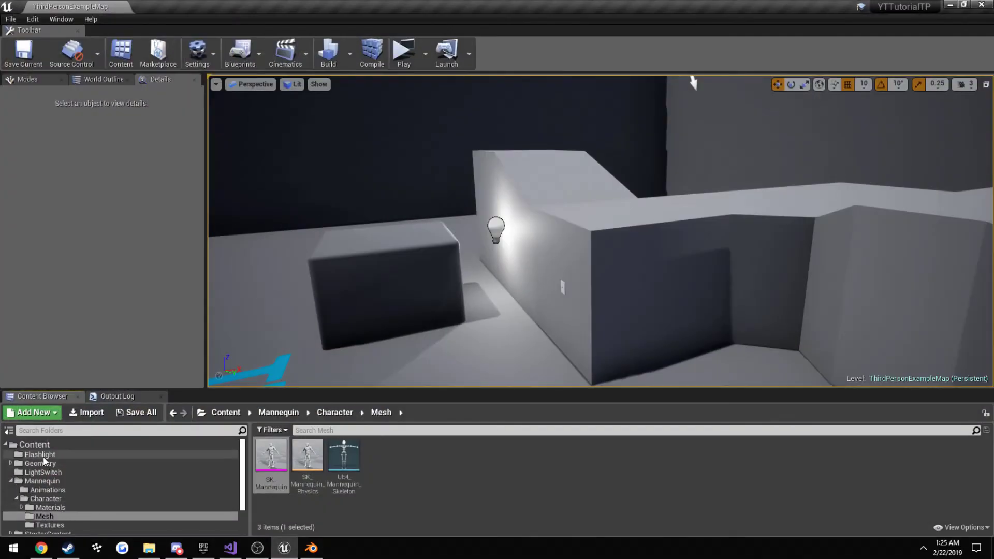
click(59, 456)
- Import the FlashLight FBX from the Desktop into the Flashlight folder as a static mesh, using Import All with the default options
right_click(423, 479)
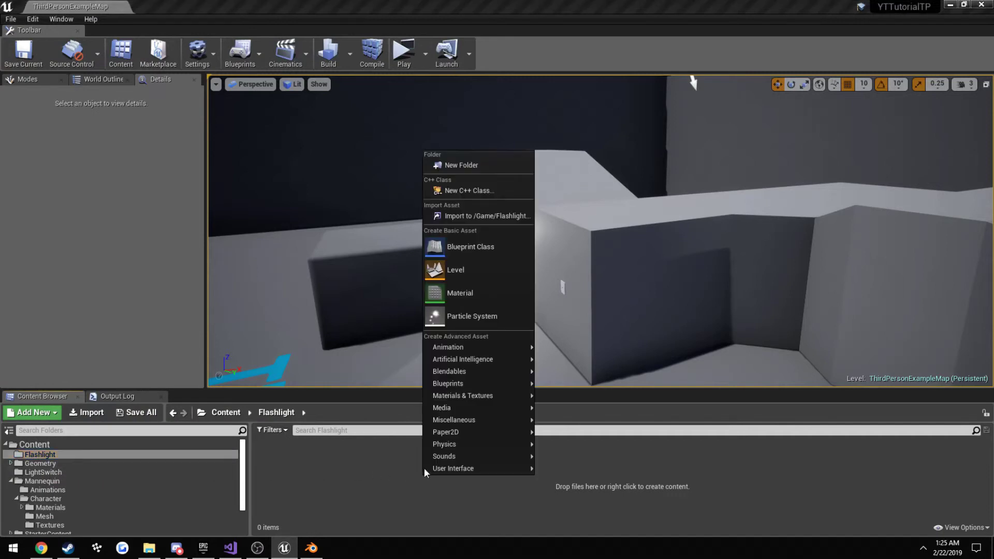
click(471, 215)
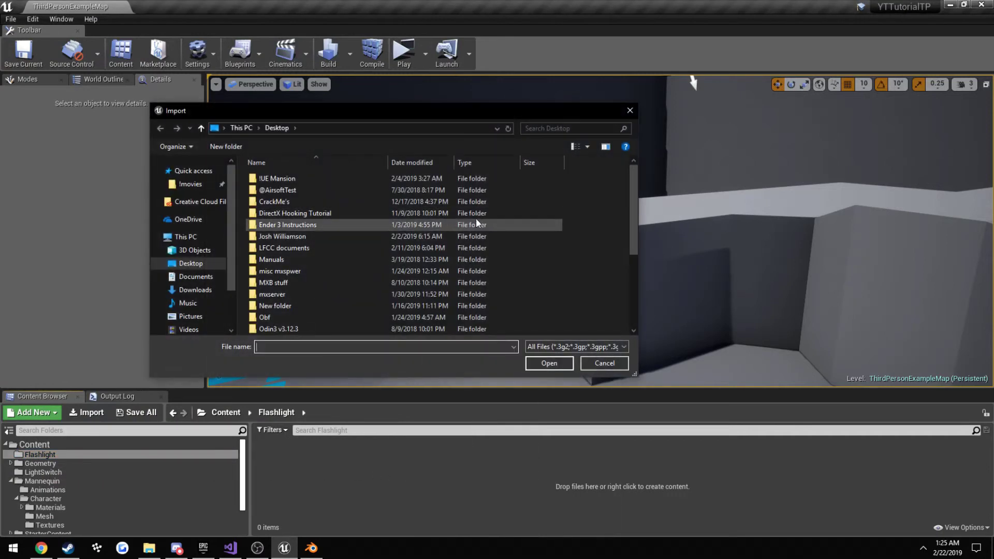
scroll(301, 233, down, 4)
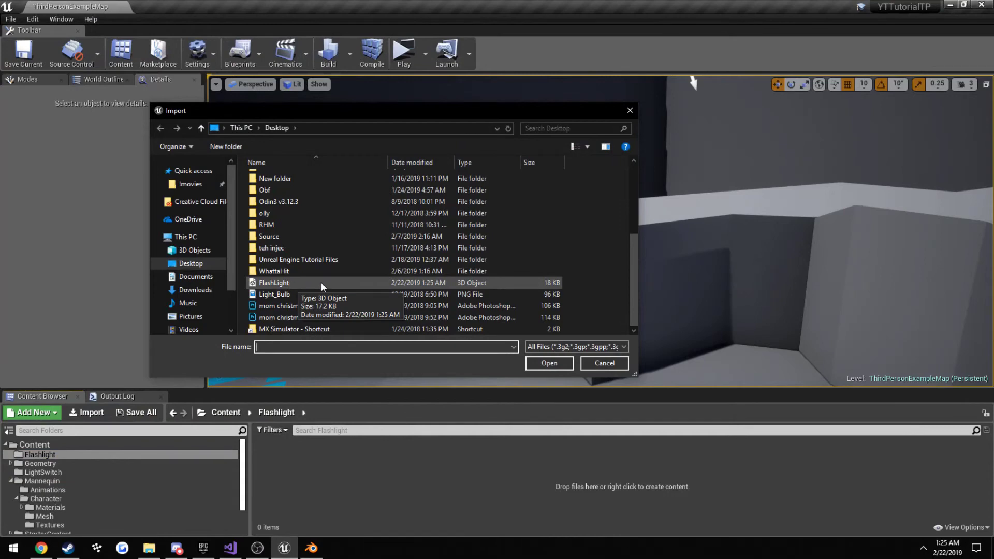
double_click(302, 280)
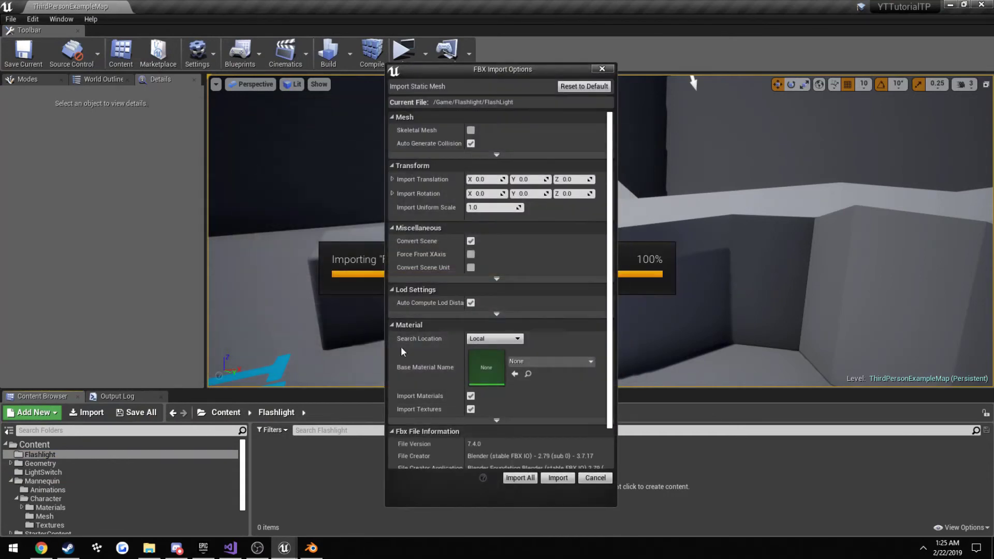
click(521, 471)
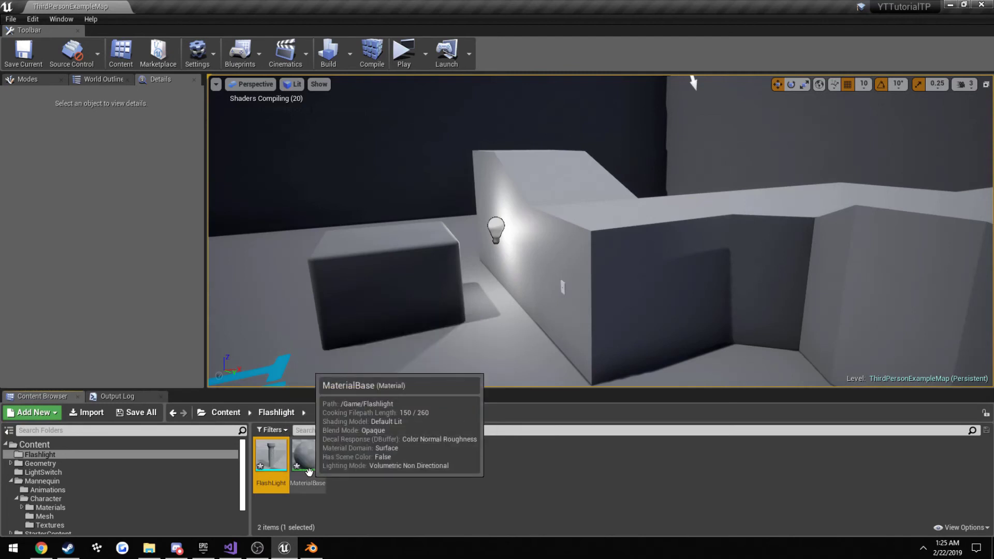
- Place the FlashLight mesh on top of the large box near its edge, at location X -380, Y -430, Z 270
click(309, 469)
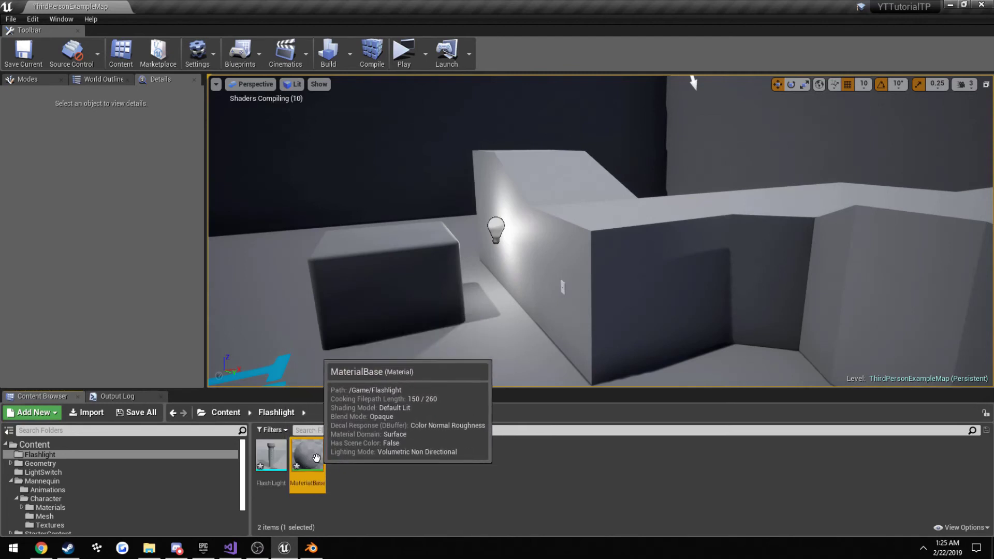
drag(271, 456, 338, 244)
right_drag(337, 244, 635, 238)
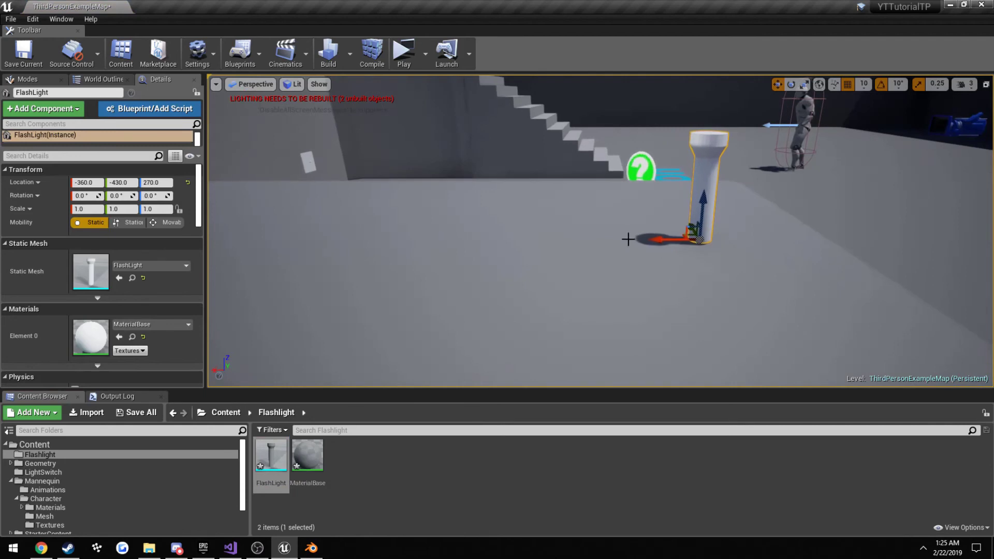
drag(667, 238, 738, 237)
right_drag(738, 238, 740, 194)
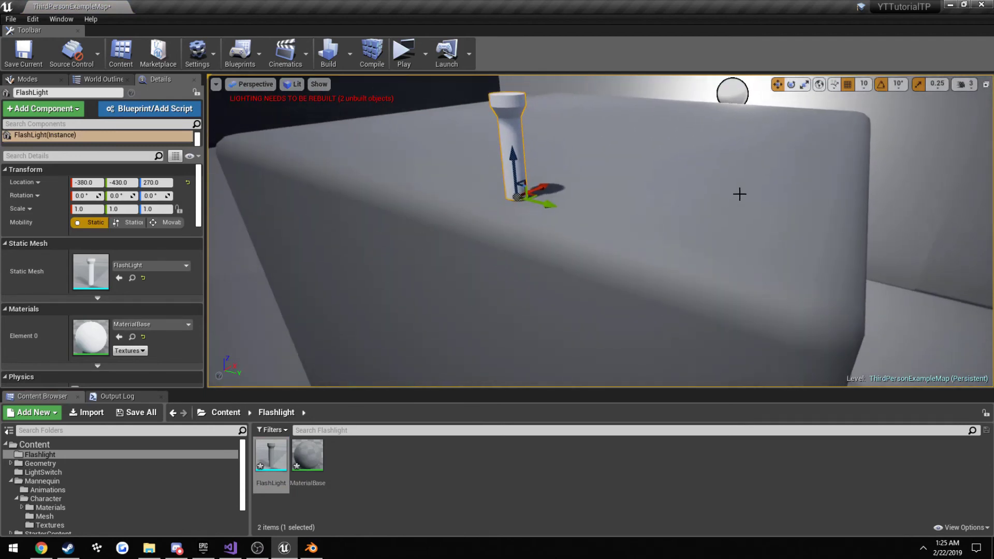
- Play the level in a separate preview window, walk the character to the box to compare the flashlight's size, and end the preview
click(425, 53)
click(468, 133)
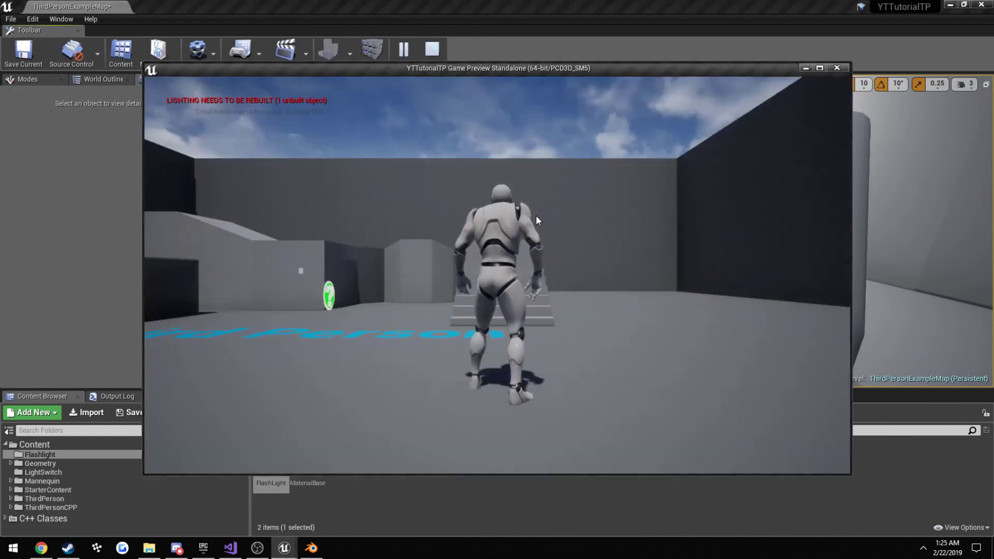
key(w)
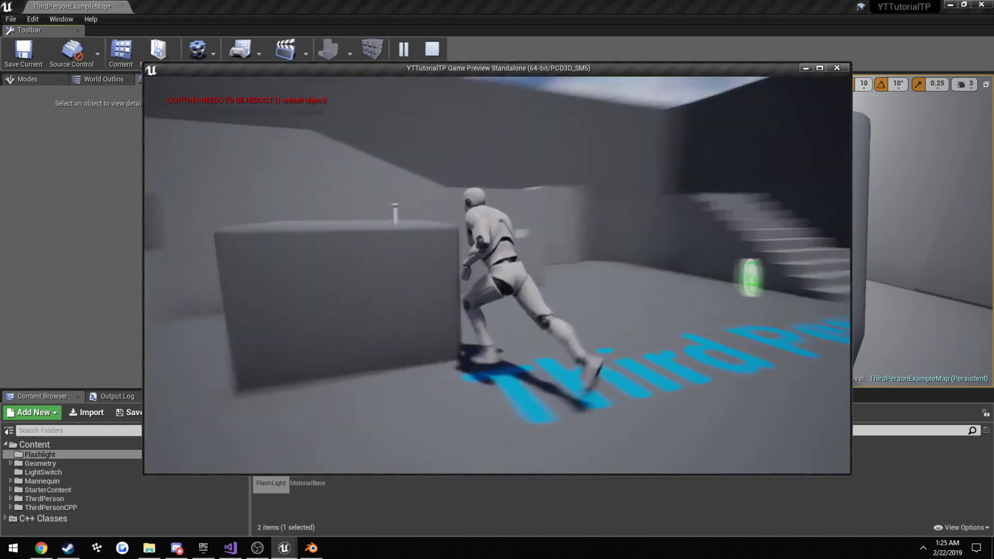
key(w)
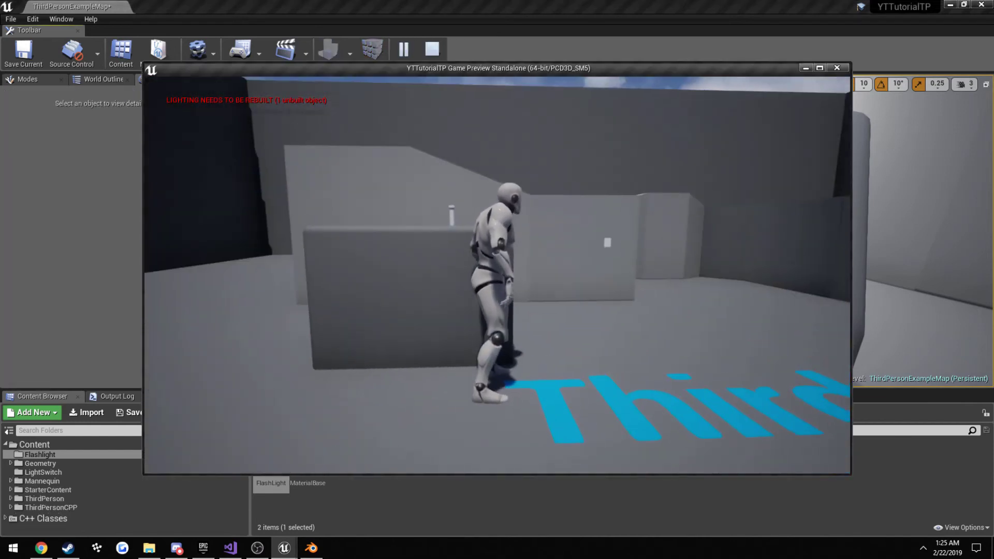
key(w)
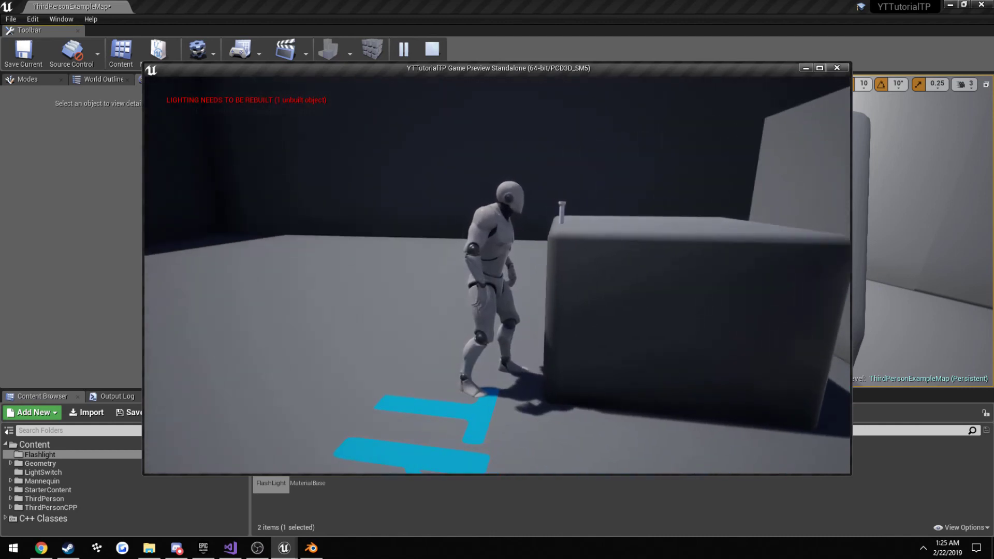
key(w)
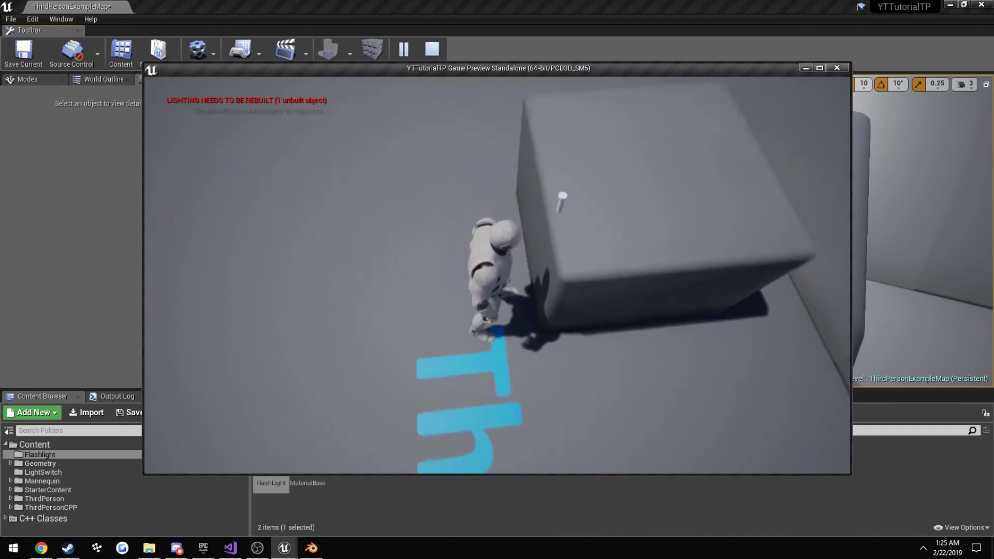
key(w)
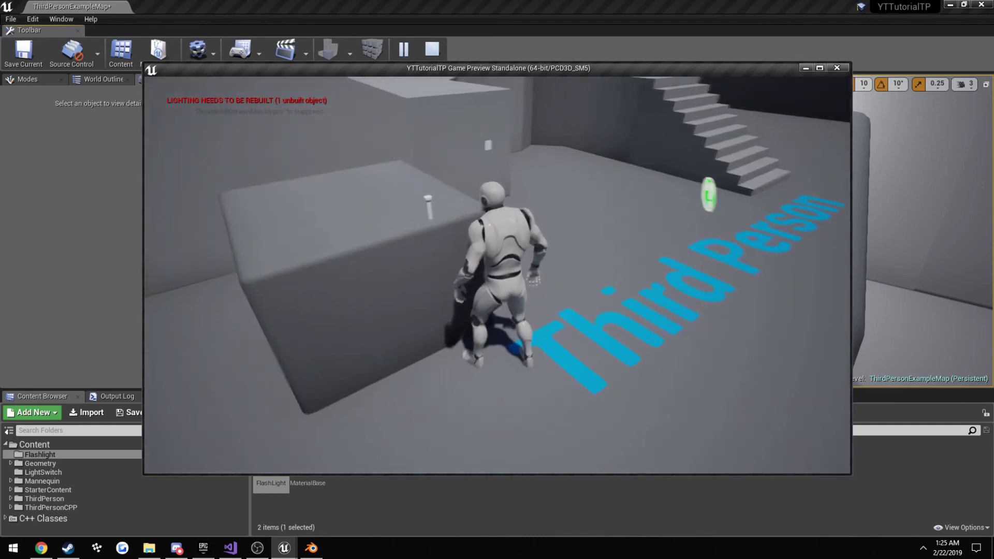
key(w)
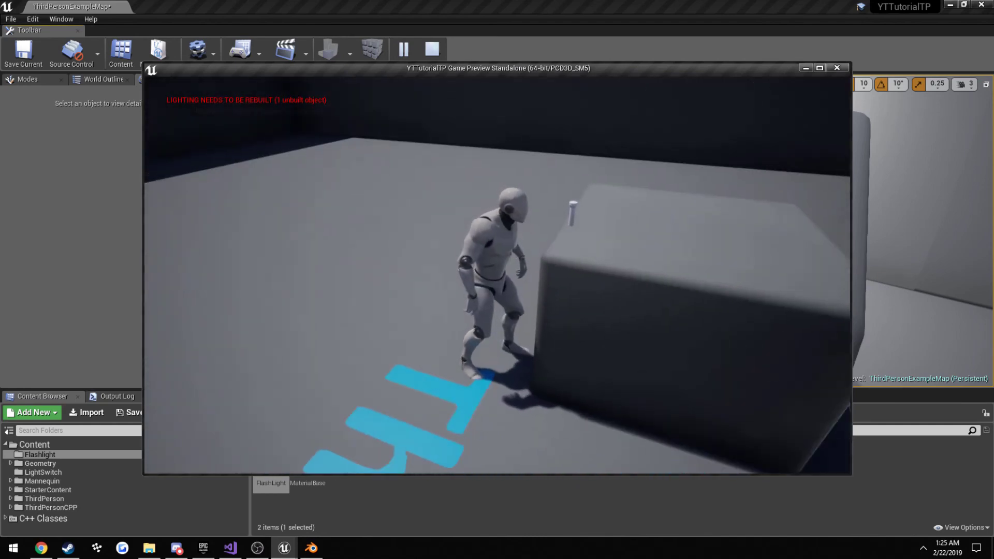
key(Escape)
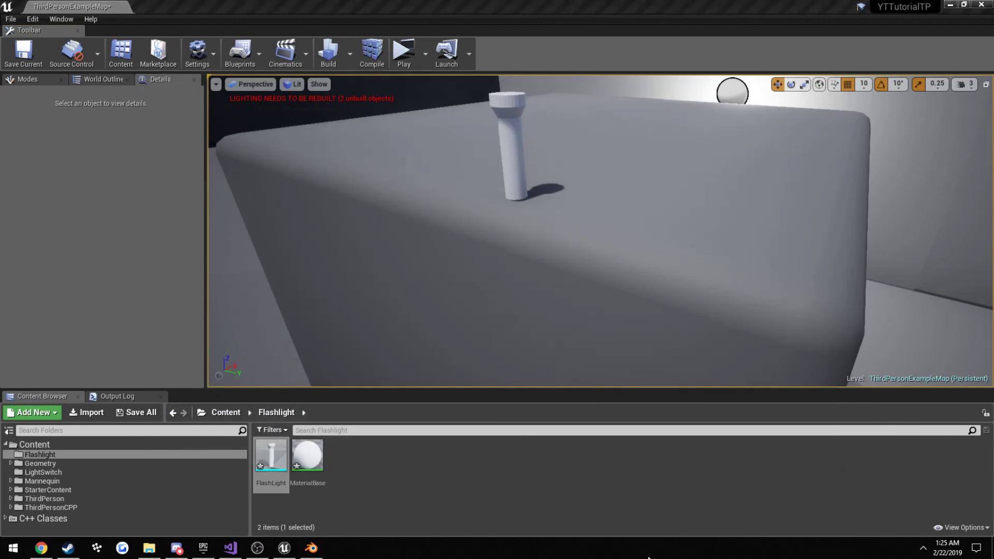
drag(546, 307, 515, 288)
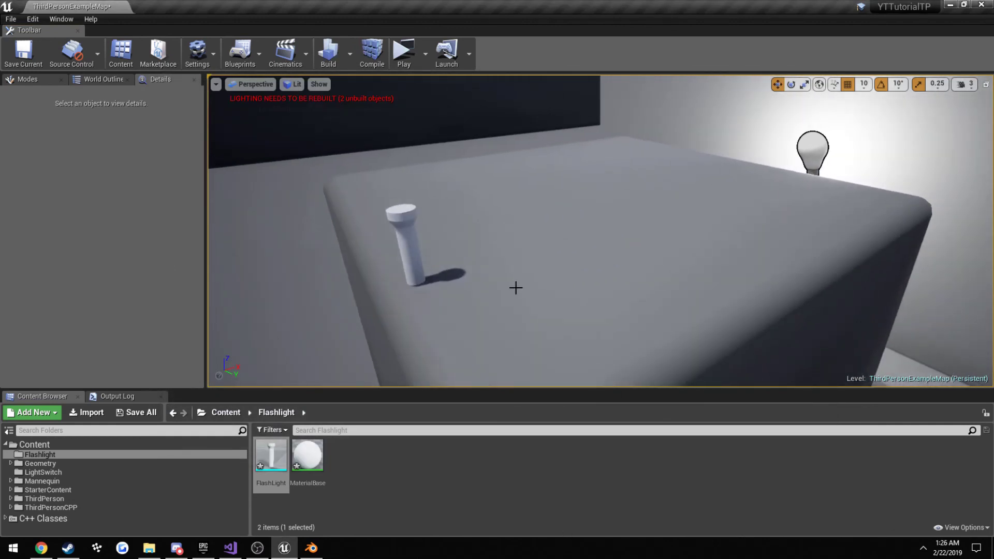